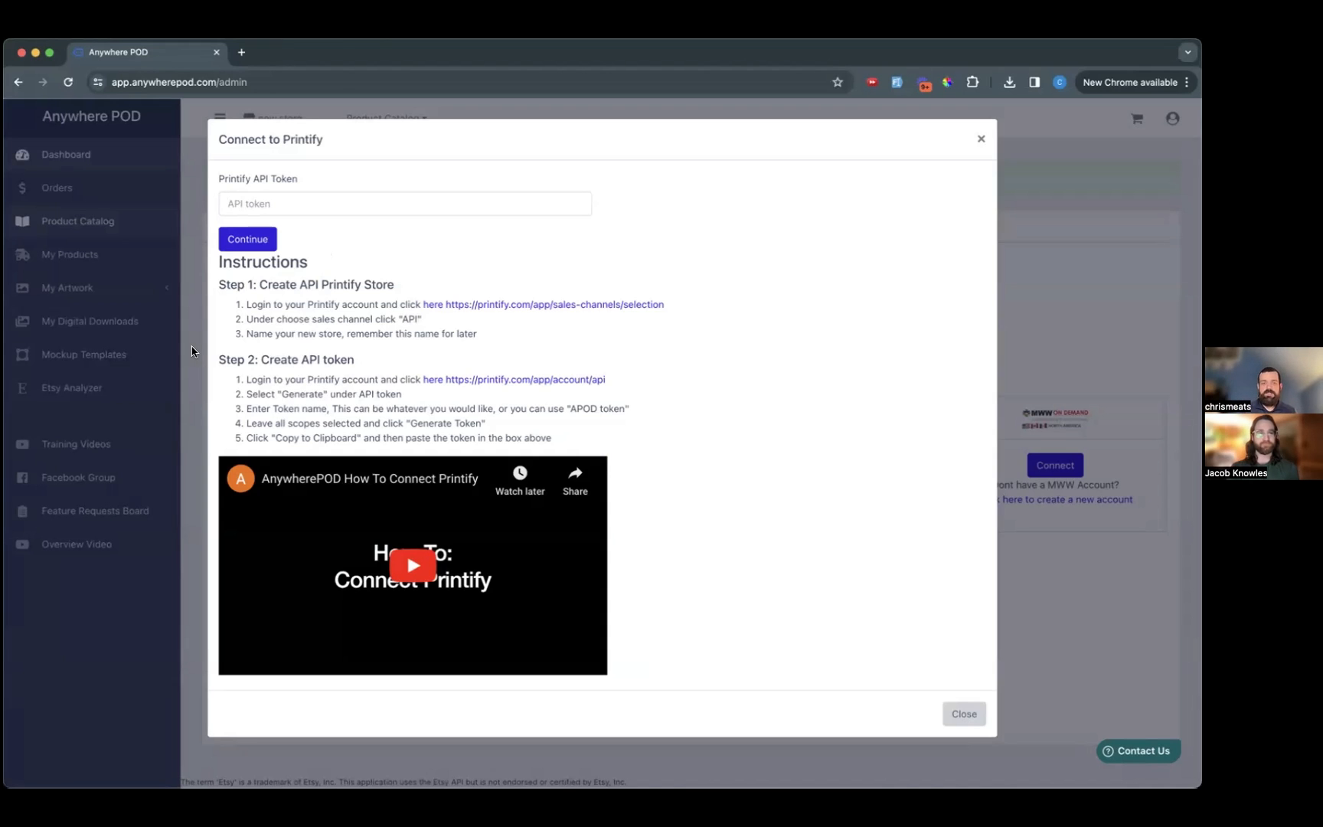
- Start designing ShineOn's Acrylic Heart Plaque from the Acrylic accessories category and upload MomText.png as its artwork
click(192, 348)
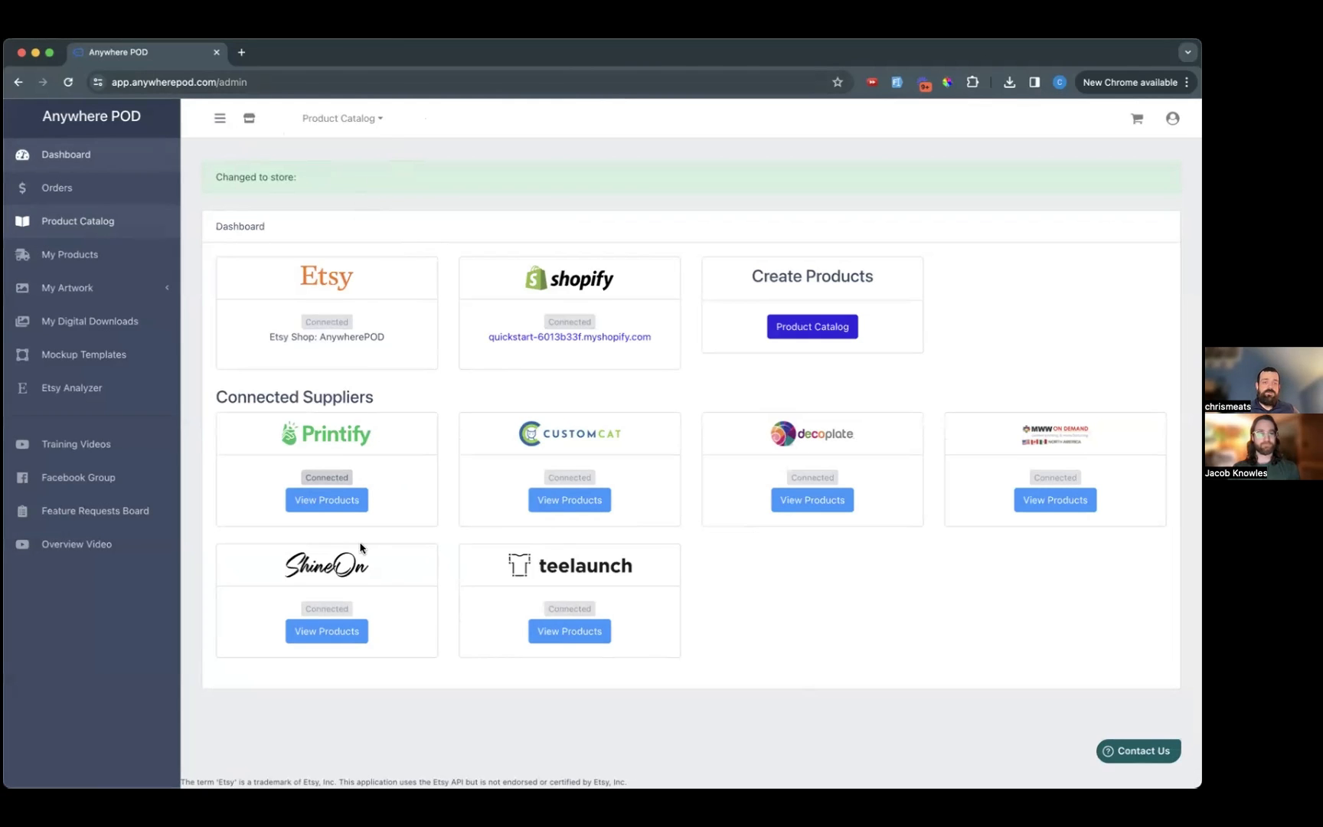
click(348, 621)
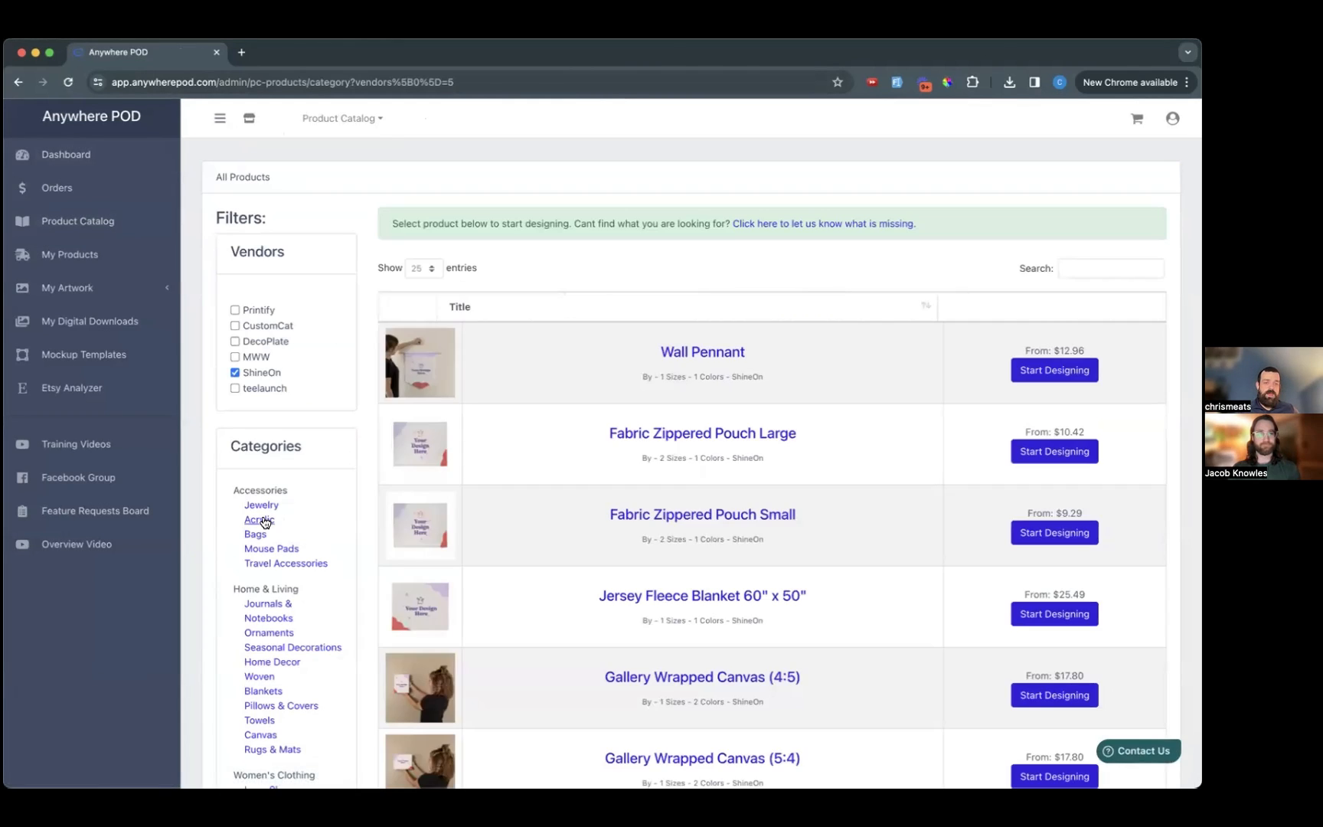
click(265, 523)
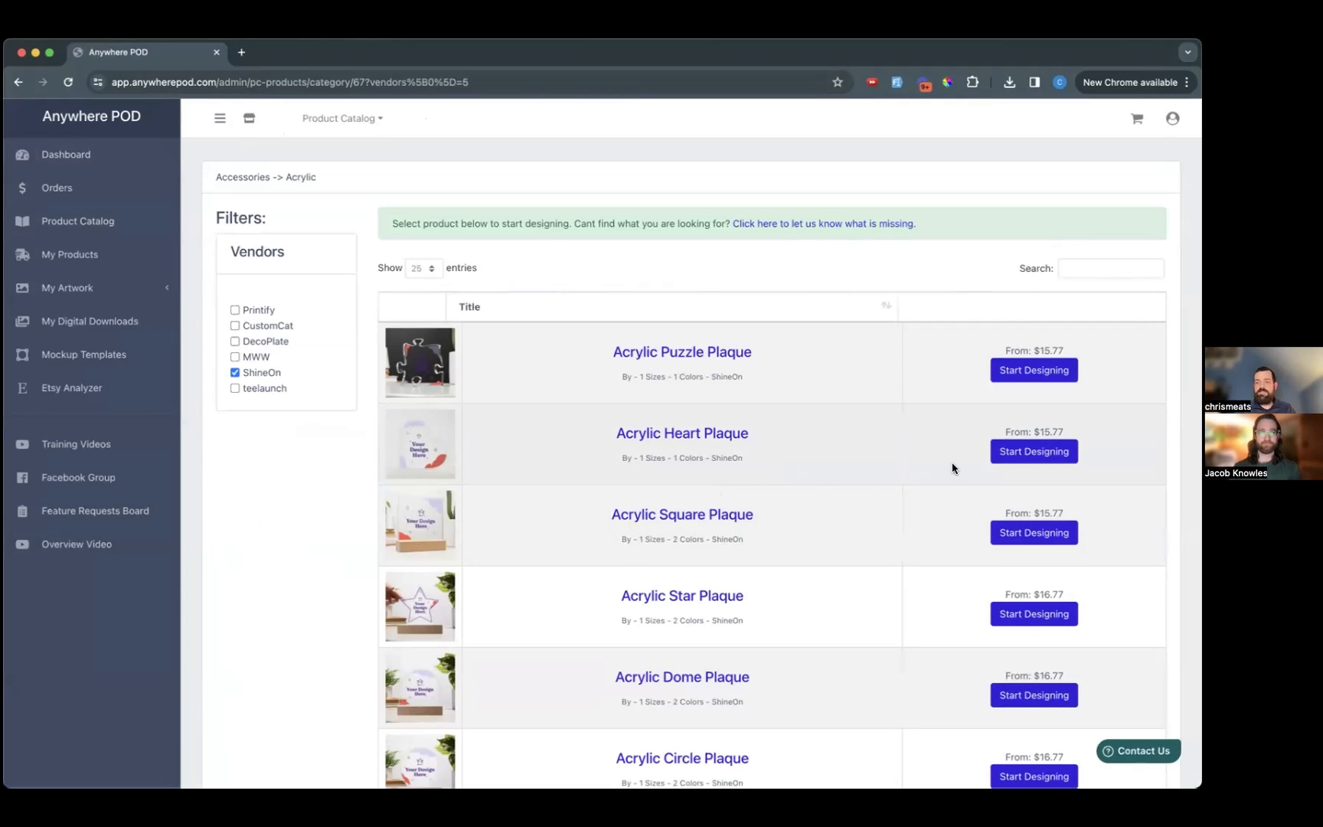
click(1020, 451)
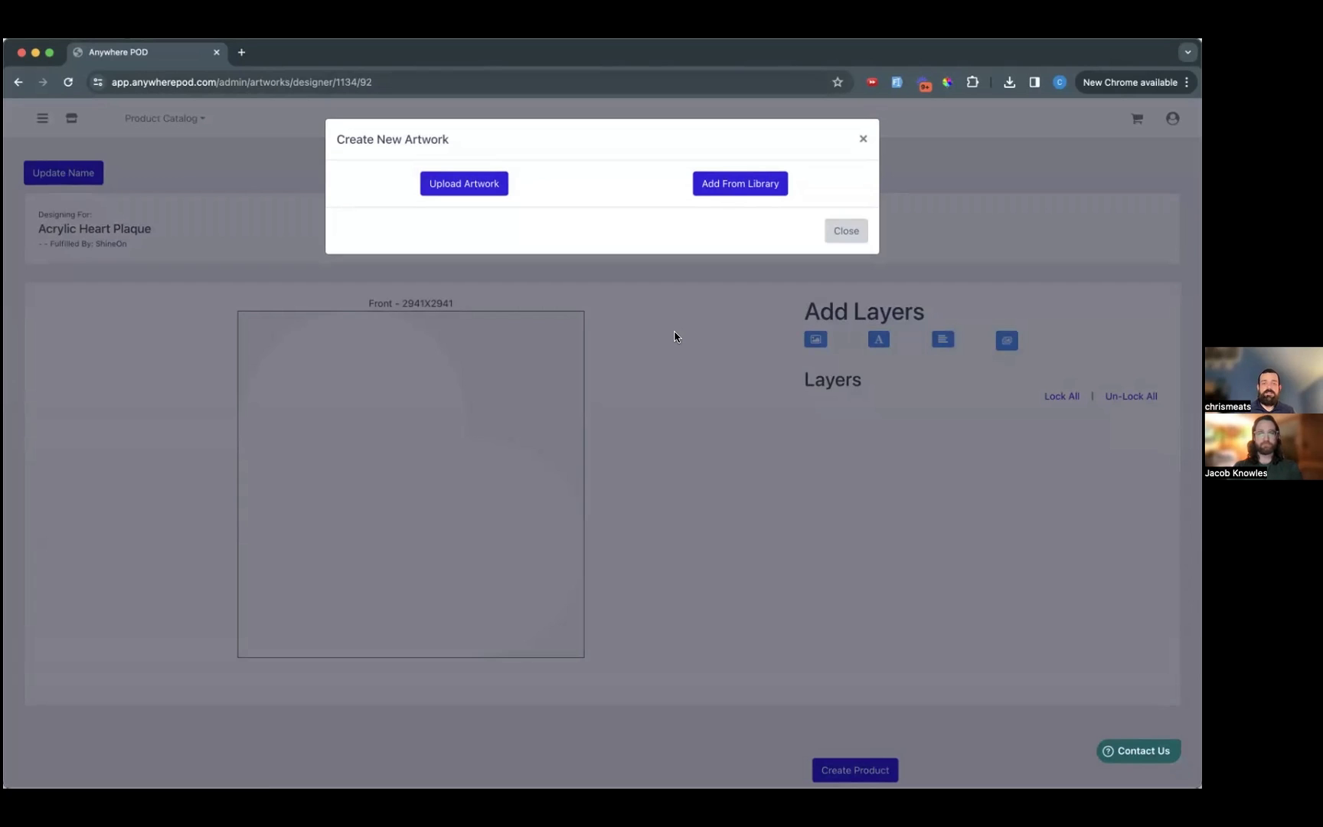
click(445, 191)
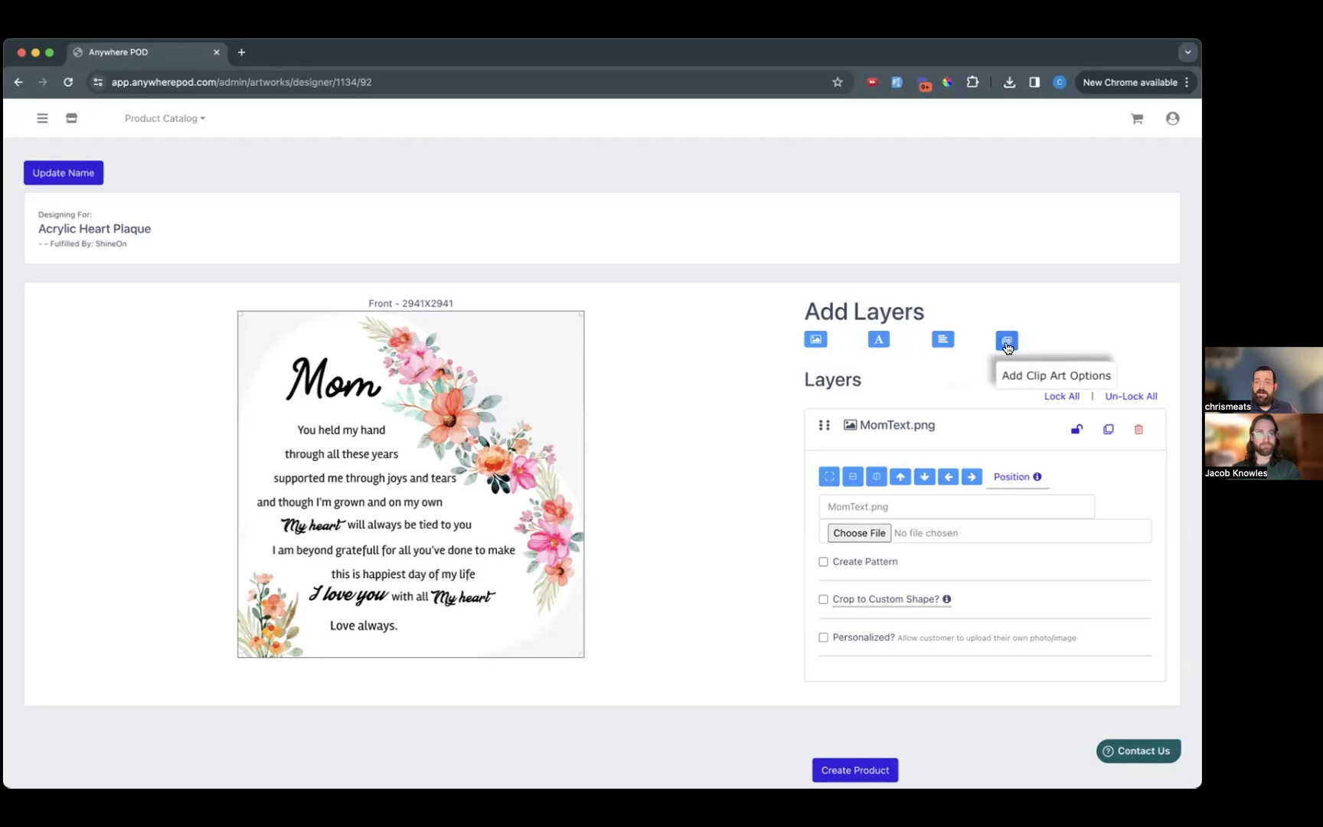
- Add a text layer right after "Love always." on the plaque and enter a sample first name
click(879, 342)
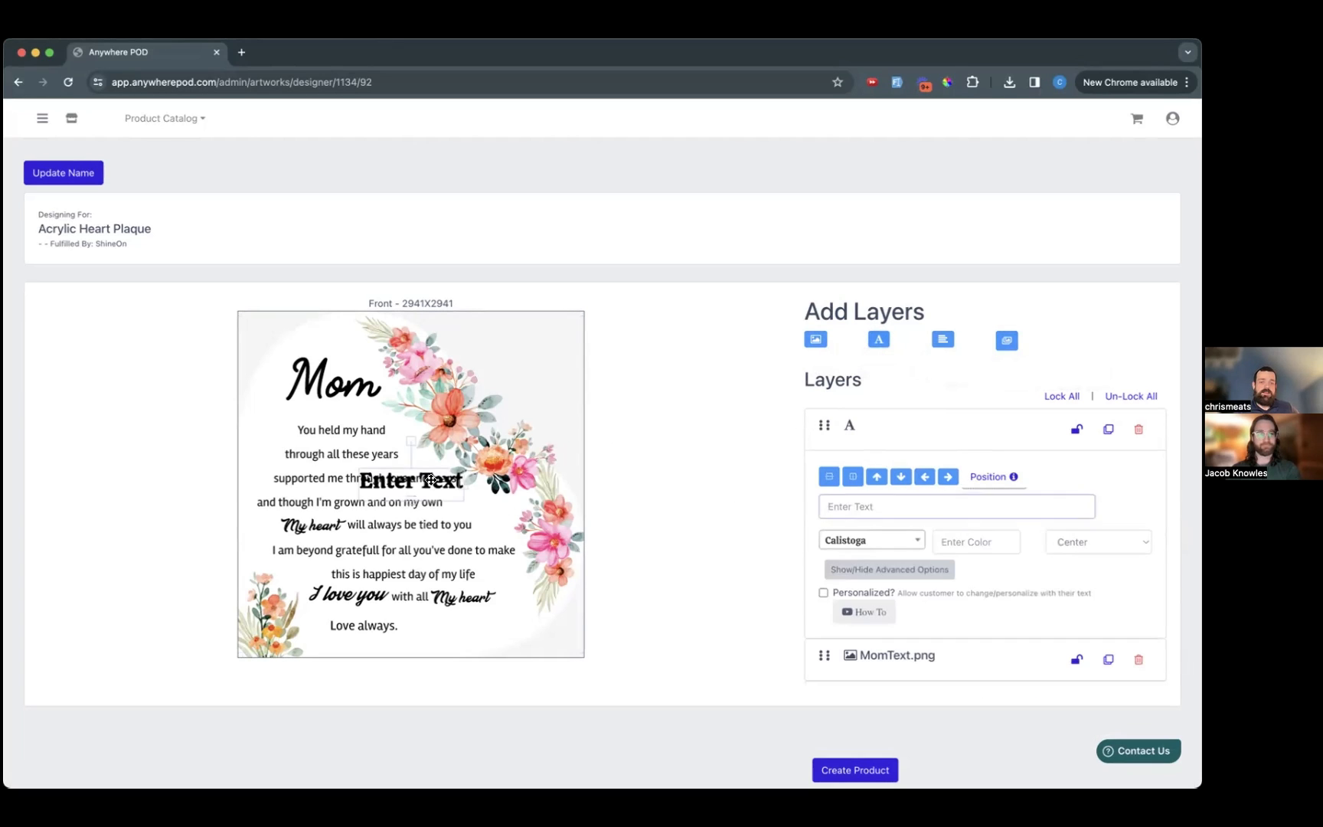
drag(421, 484, 474, 626)
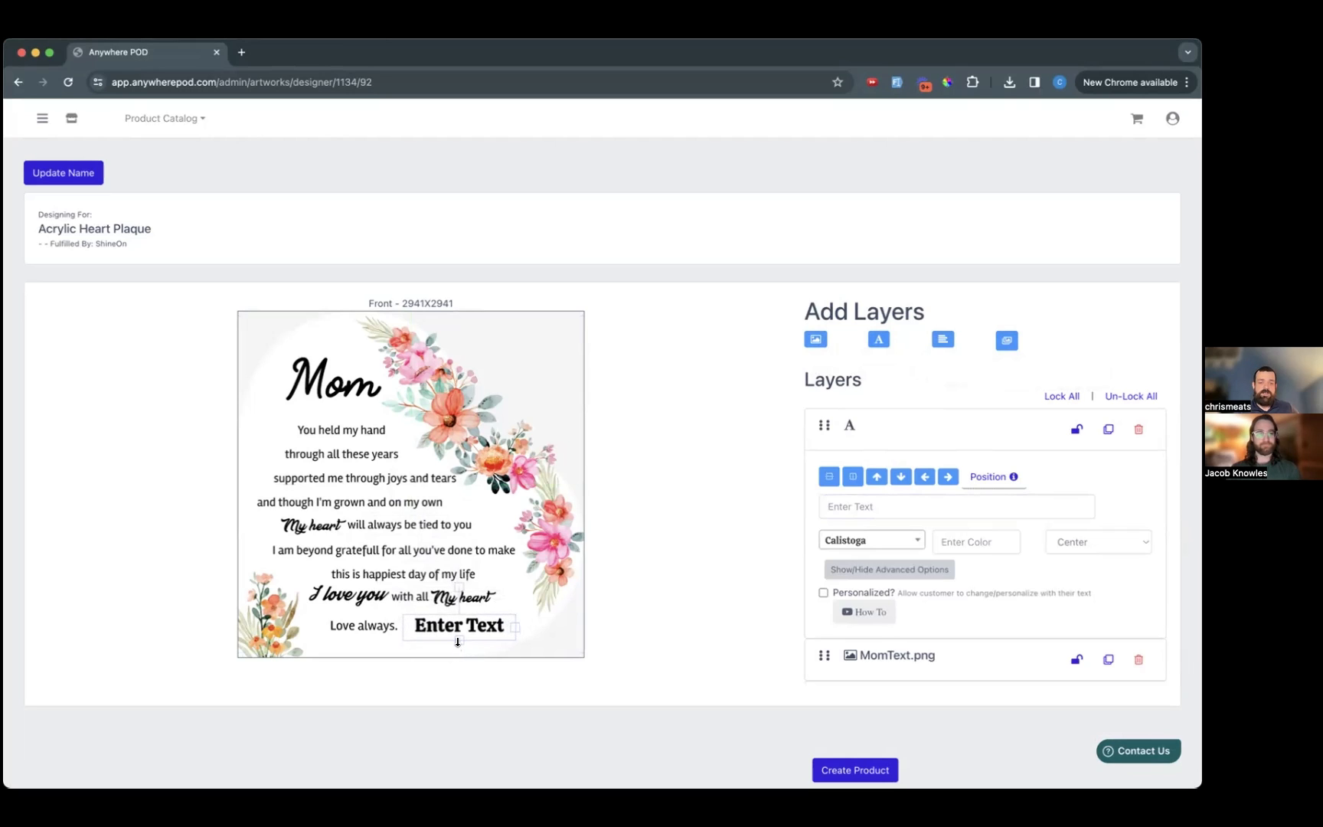
click(885, 501)
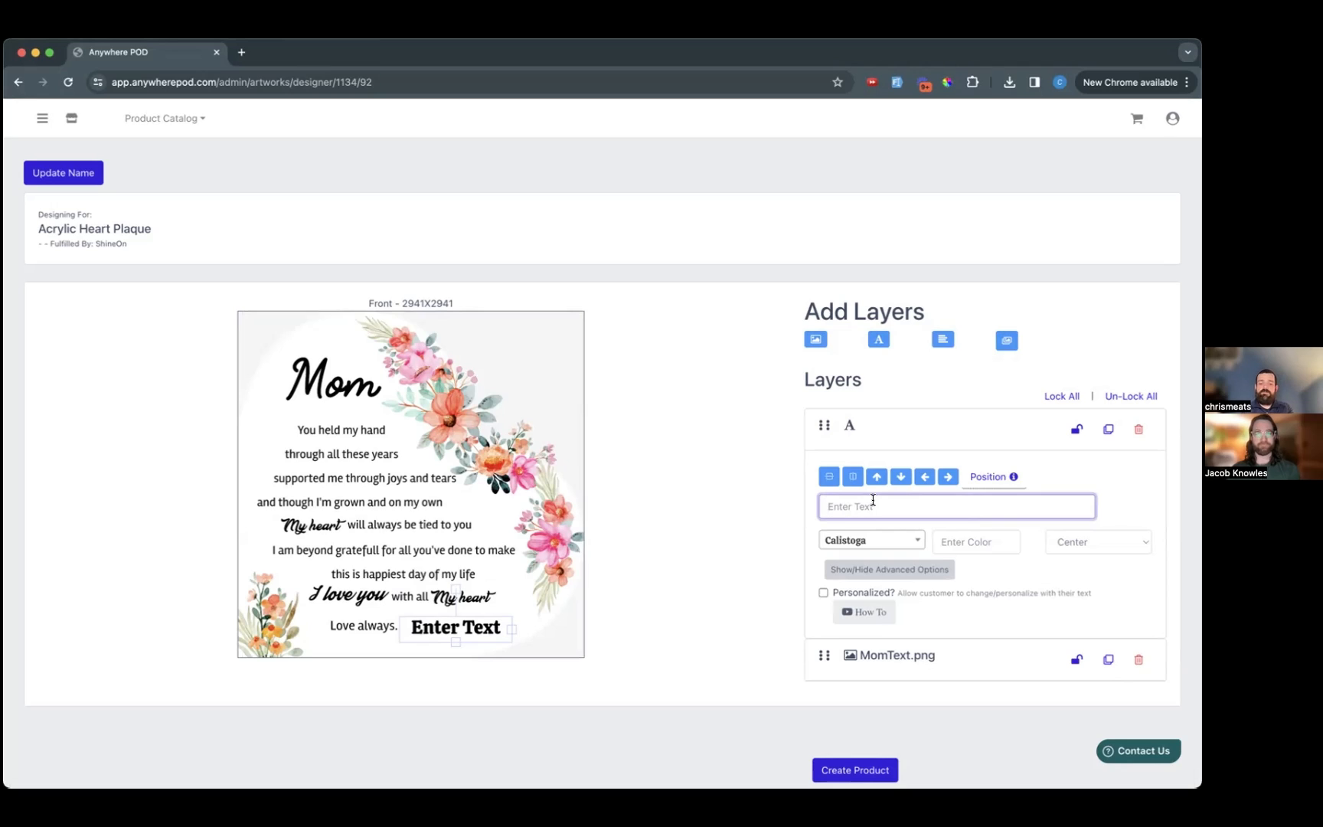
text(Elizabeth)
- Set the name layer's font to Kaushan Script and align its text left
click(888, 541)
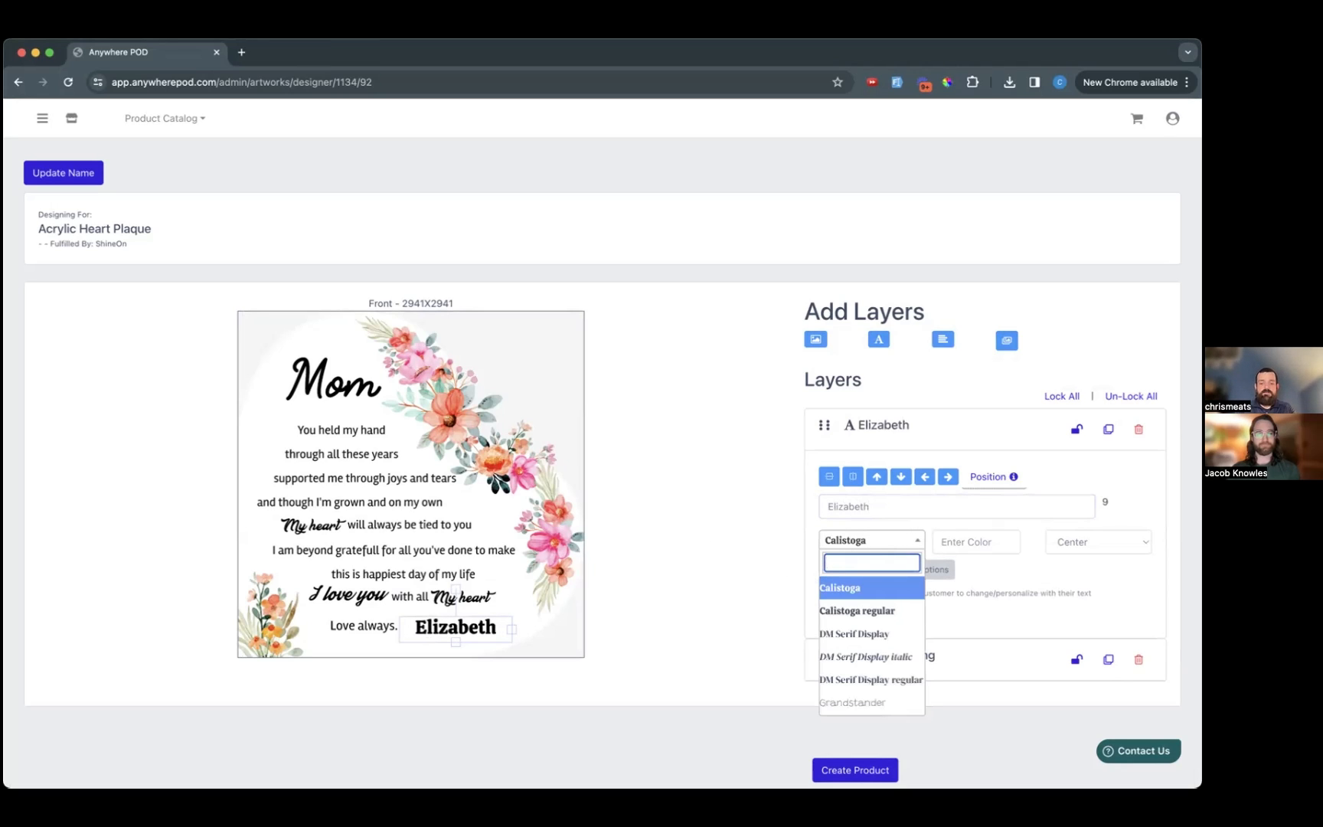
text(sceript)
key(super+a)
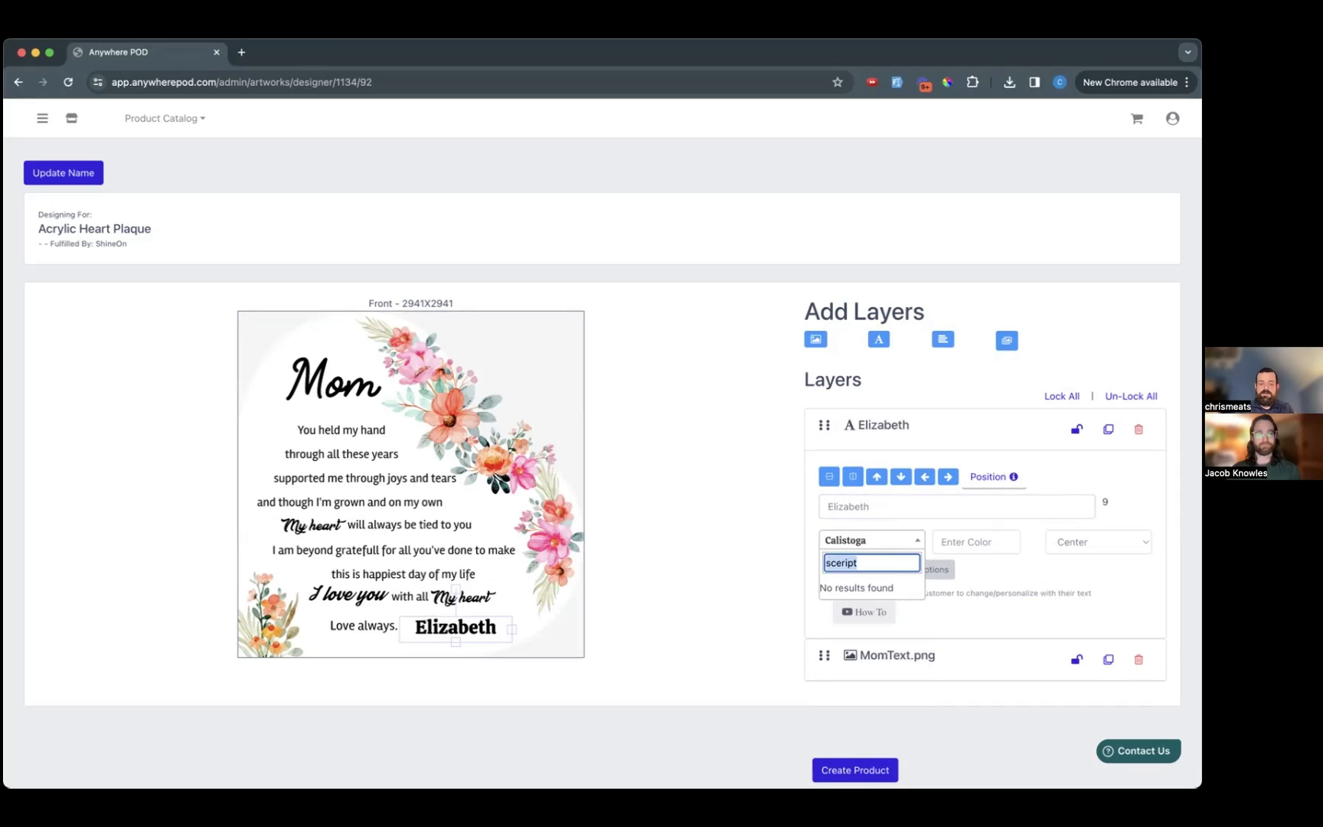
text(script)
click(871, 610)
click(1103, 534)
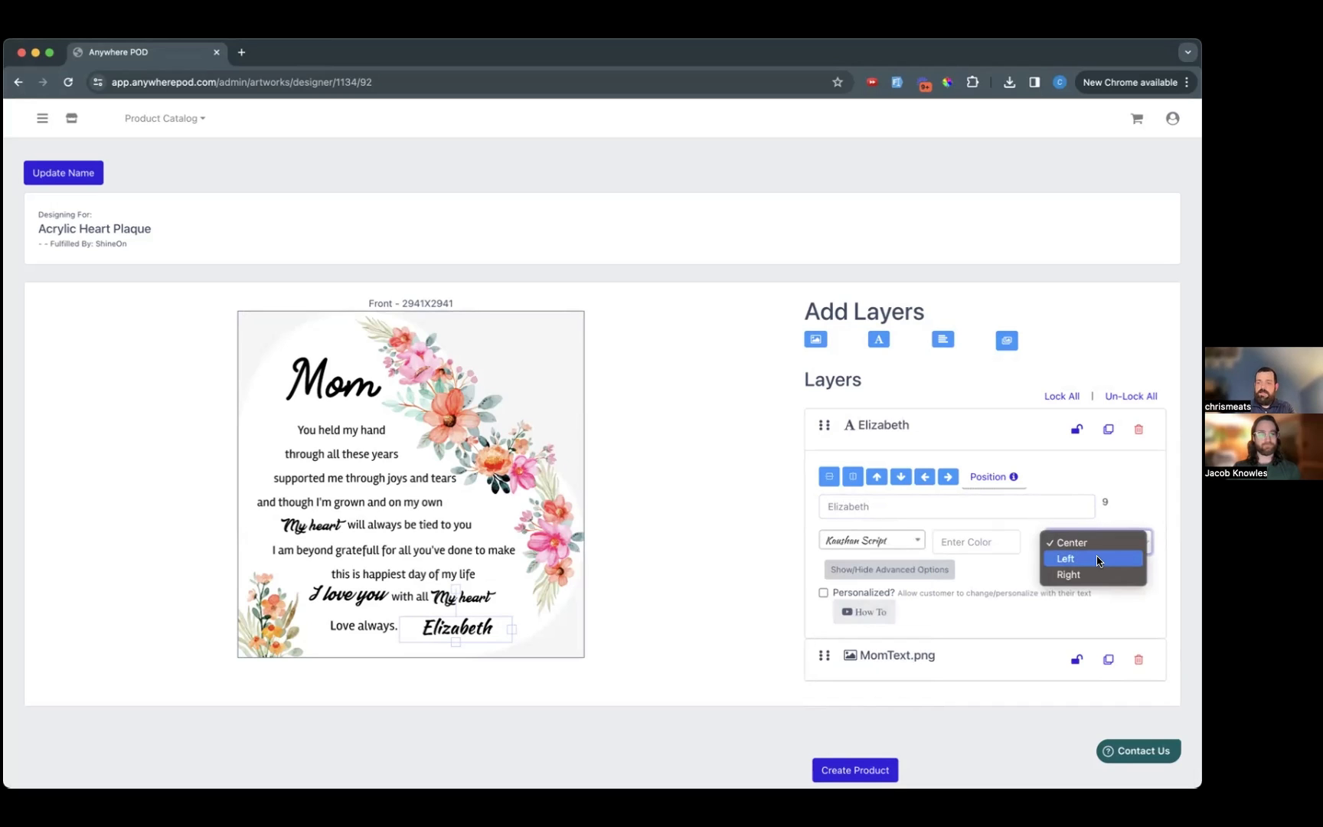
click(1097, 558)
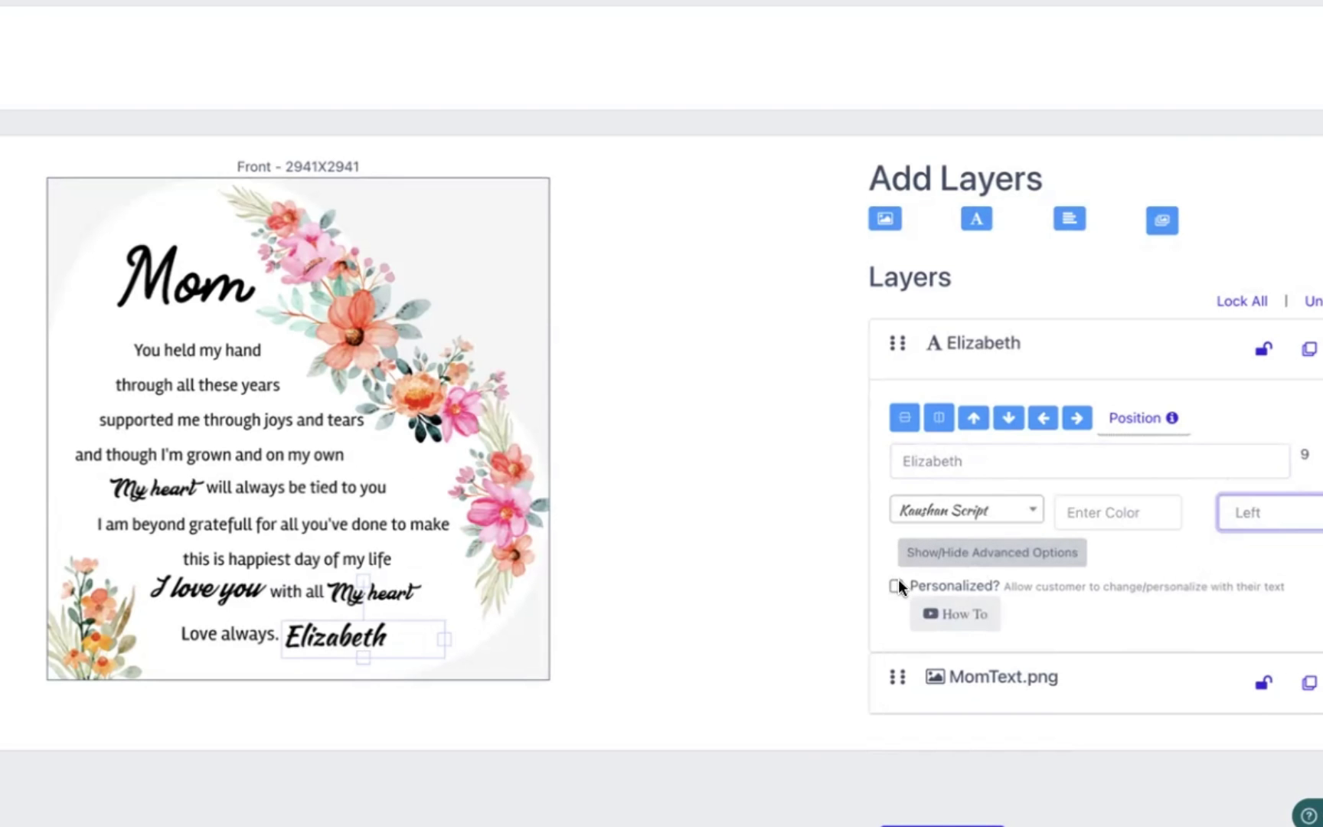
- Make the name layer personalizable by customers and create the product
click(895, 587)
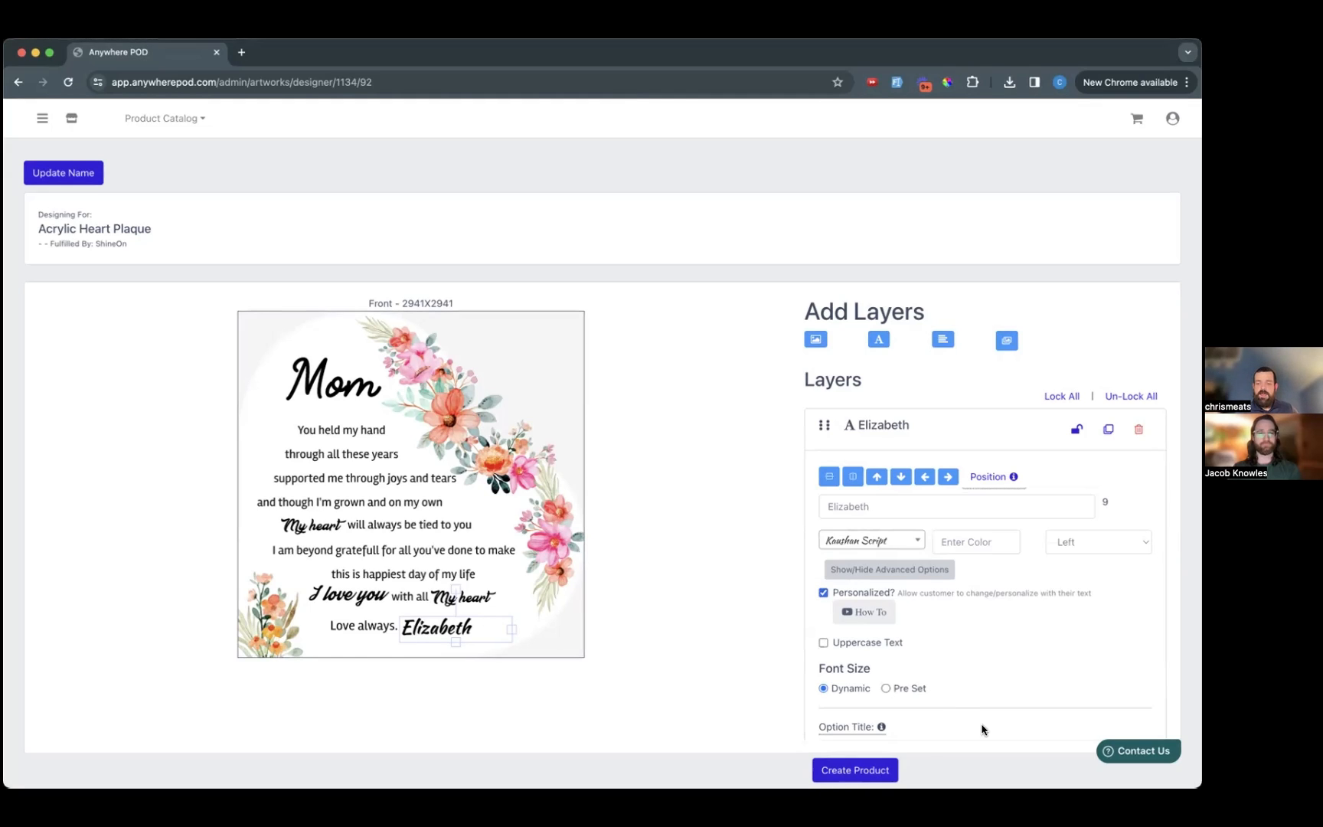
click(848, 773)
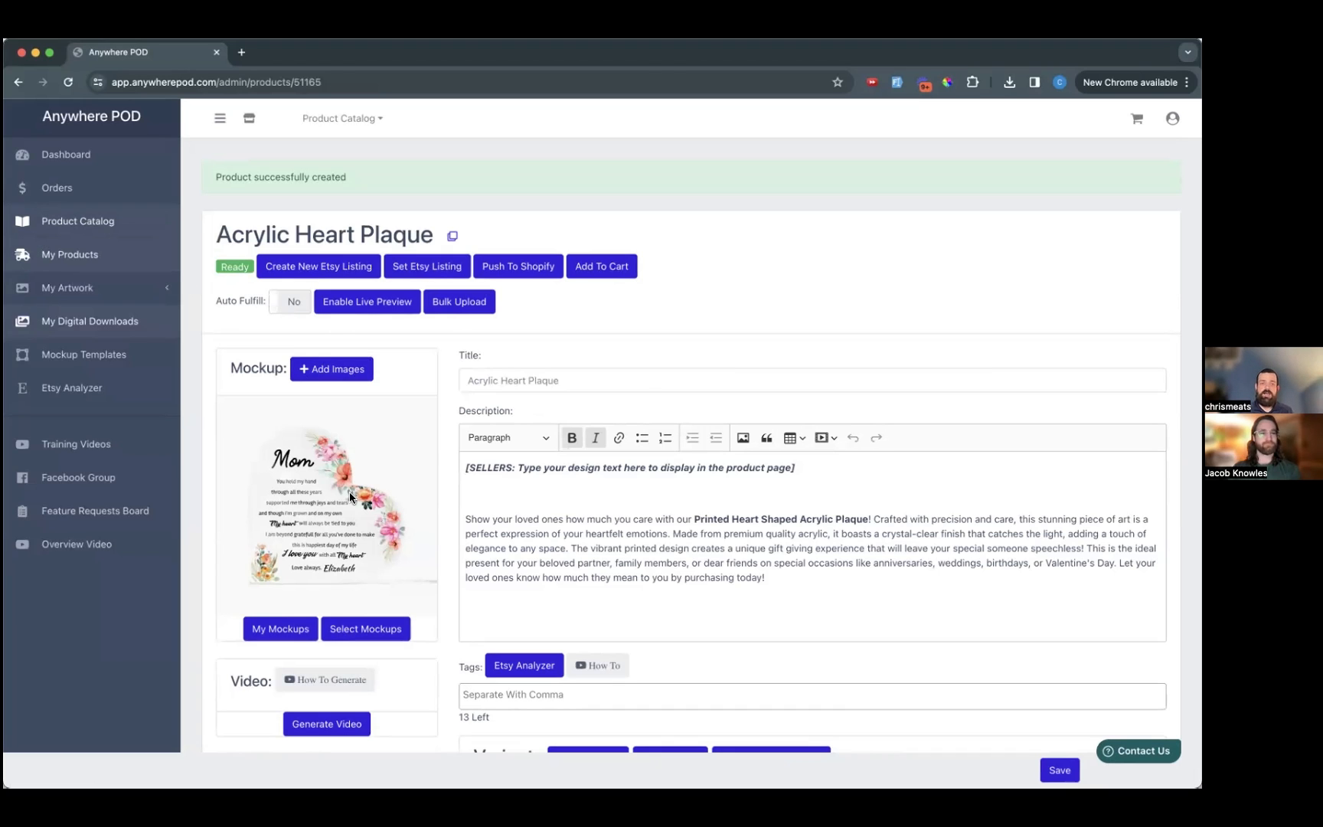
- Look over the available mockups for the plaque, then open the Etsy Analyzer for its tags
click(314, 375)
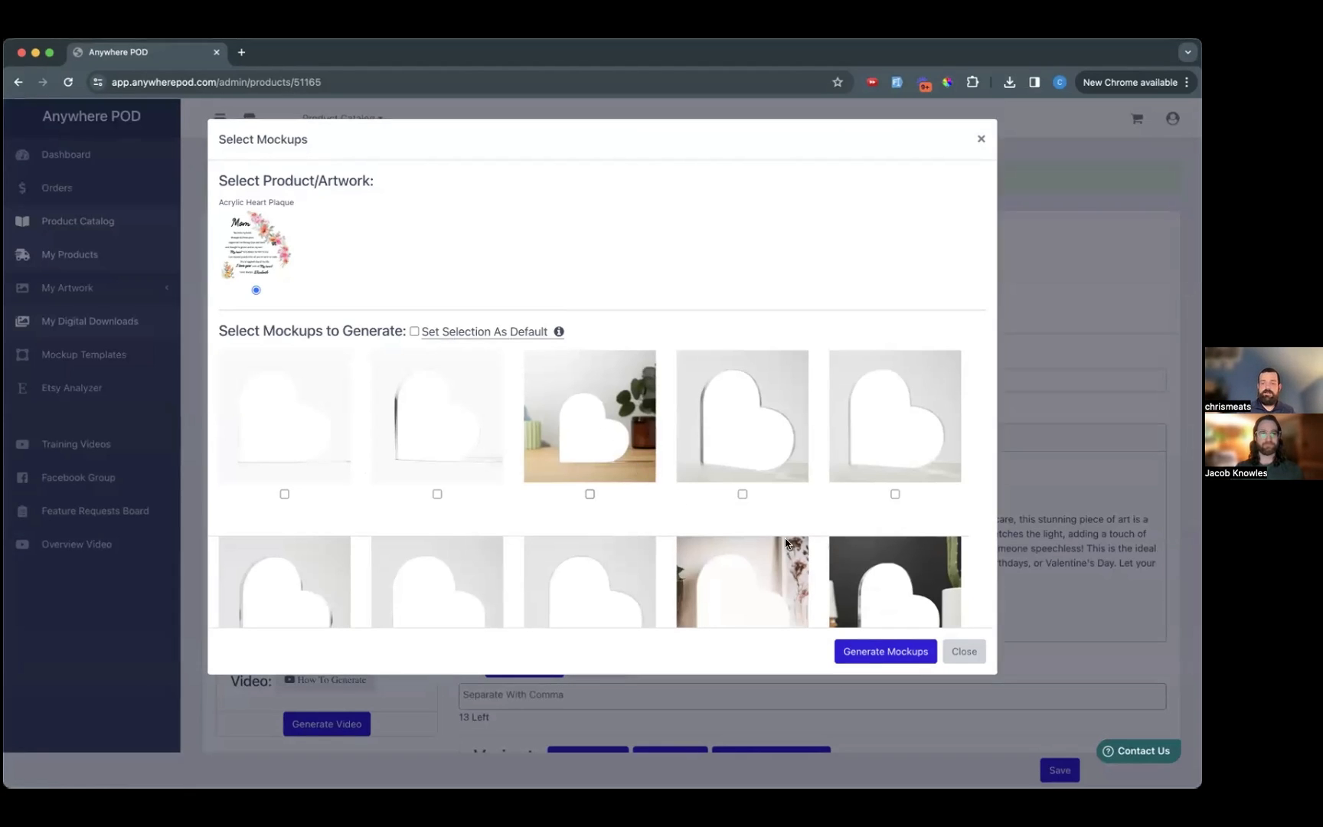
key(Escape)
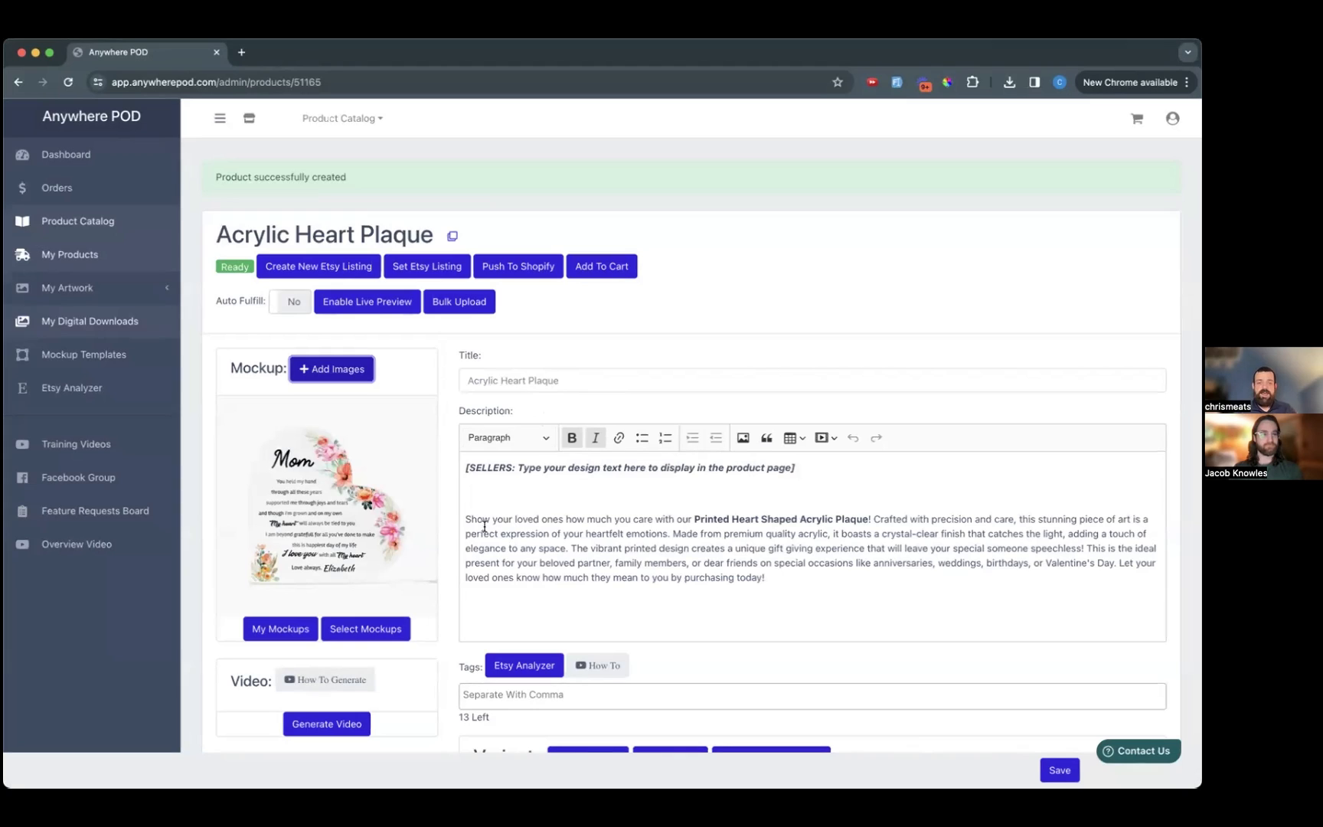
scroll(443, 612, down, 4)
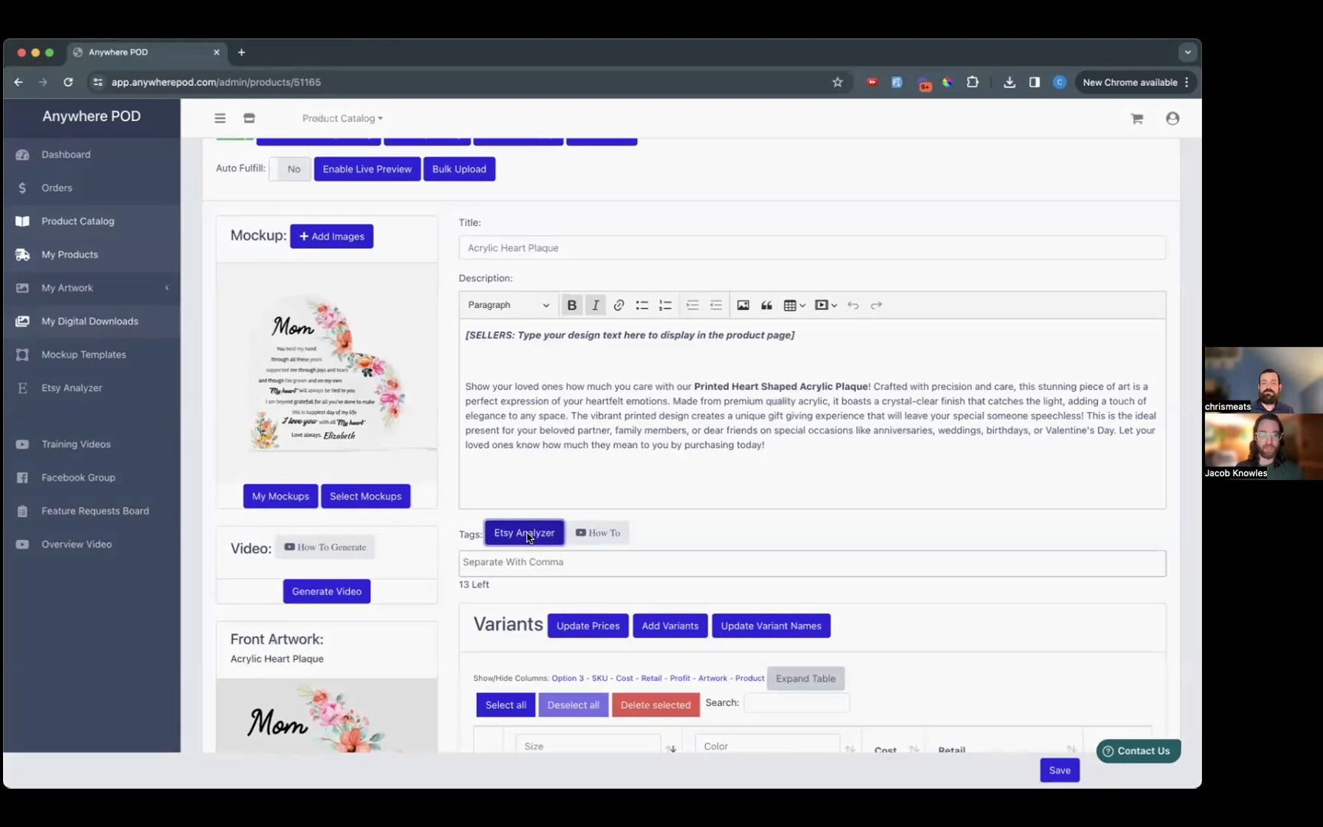
click(528, 538)
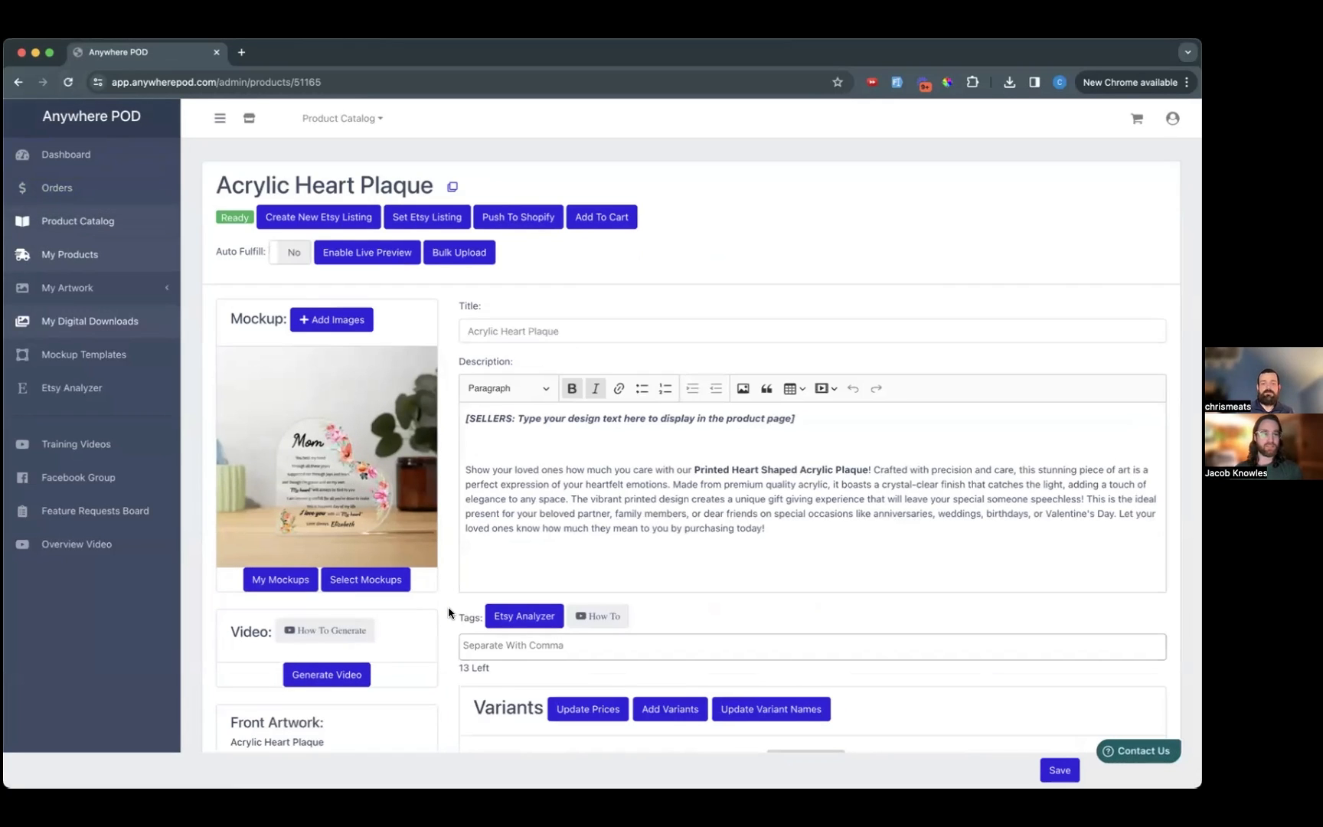
- Generate a product video from the three preselected mockups
scroll(448, 620, down, 1)
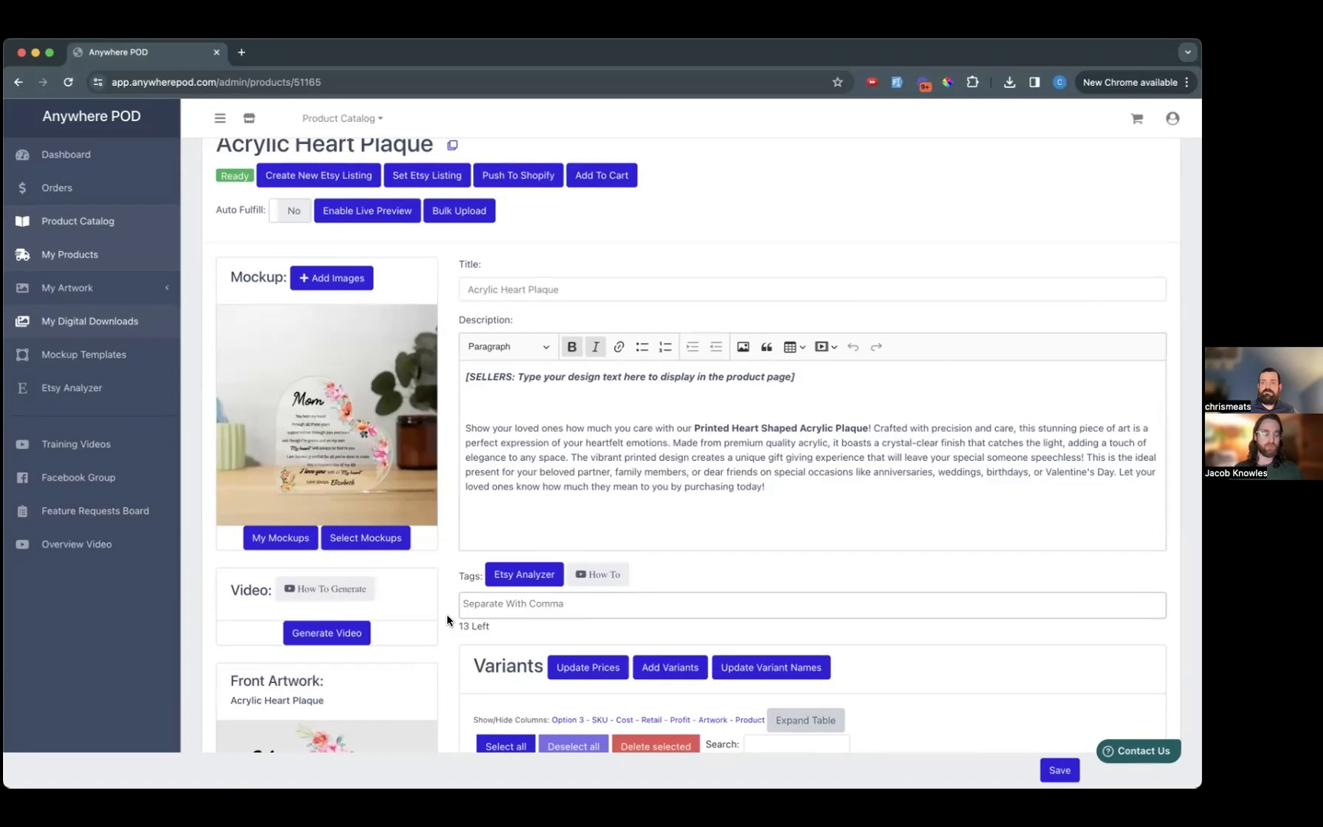
click(338, 634)
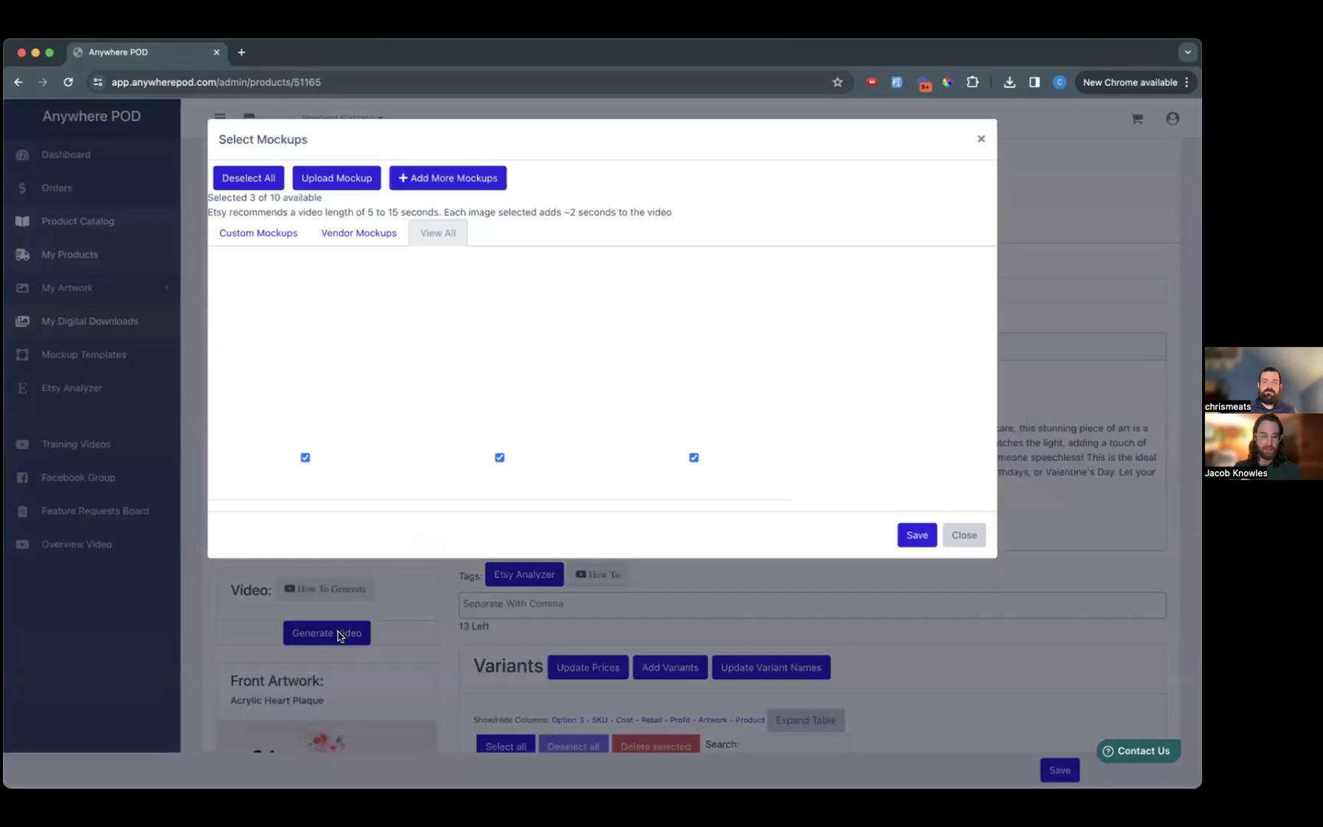
click(915, 536)
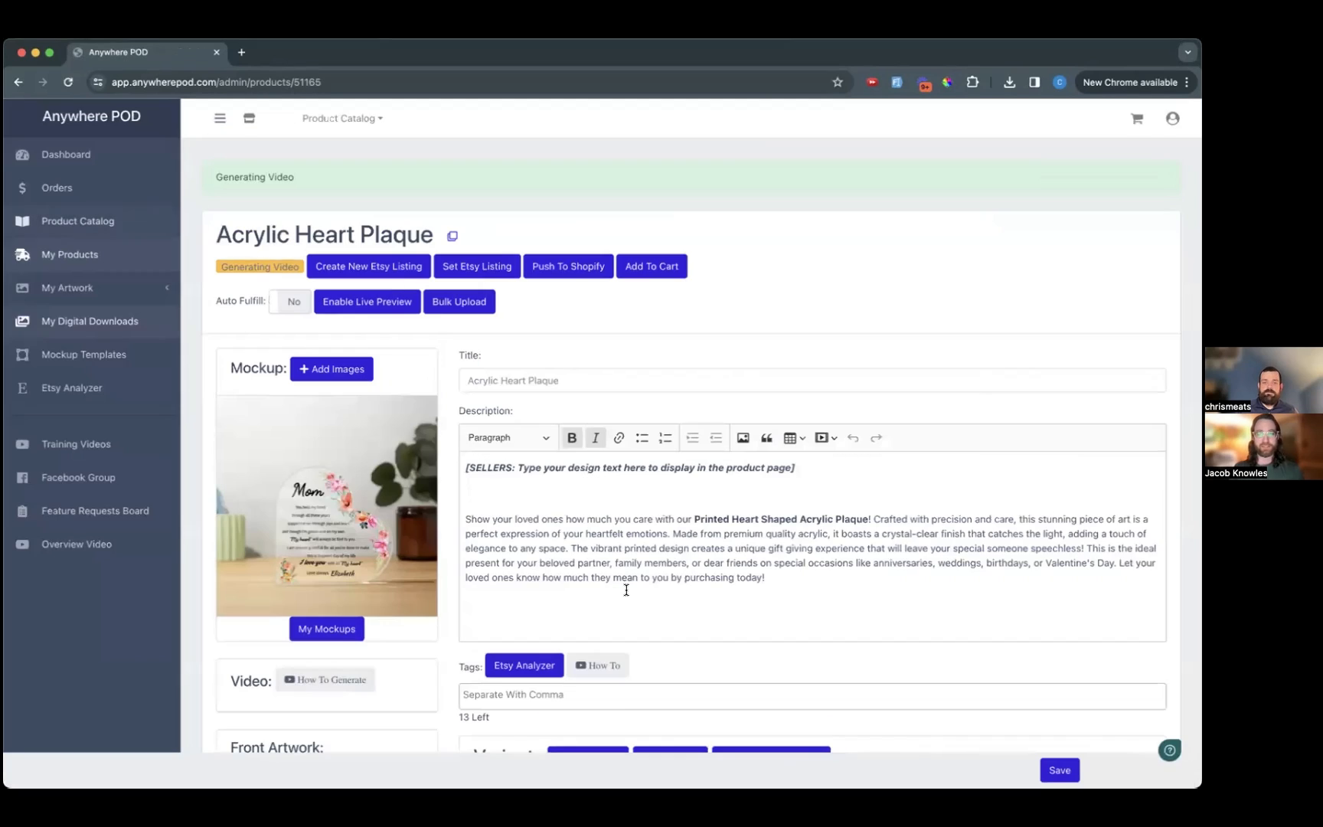
- Play the generated product video and review the rest of the product page
scroll(452, 672, down, 2)
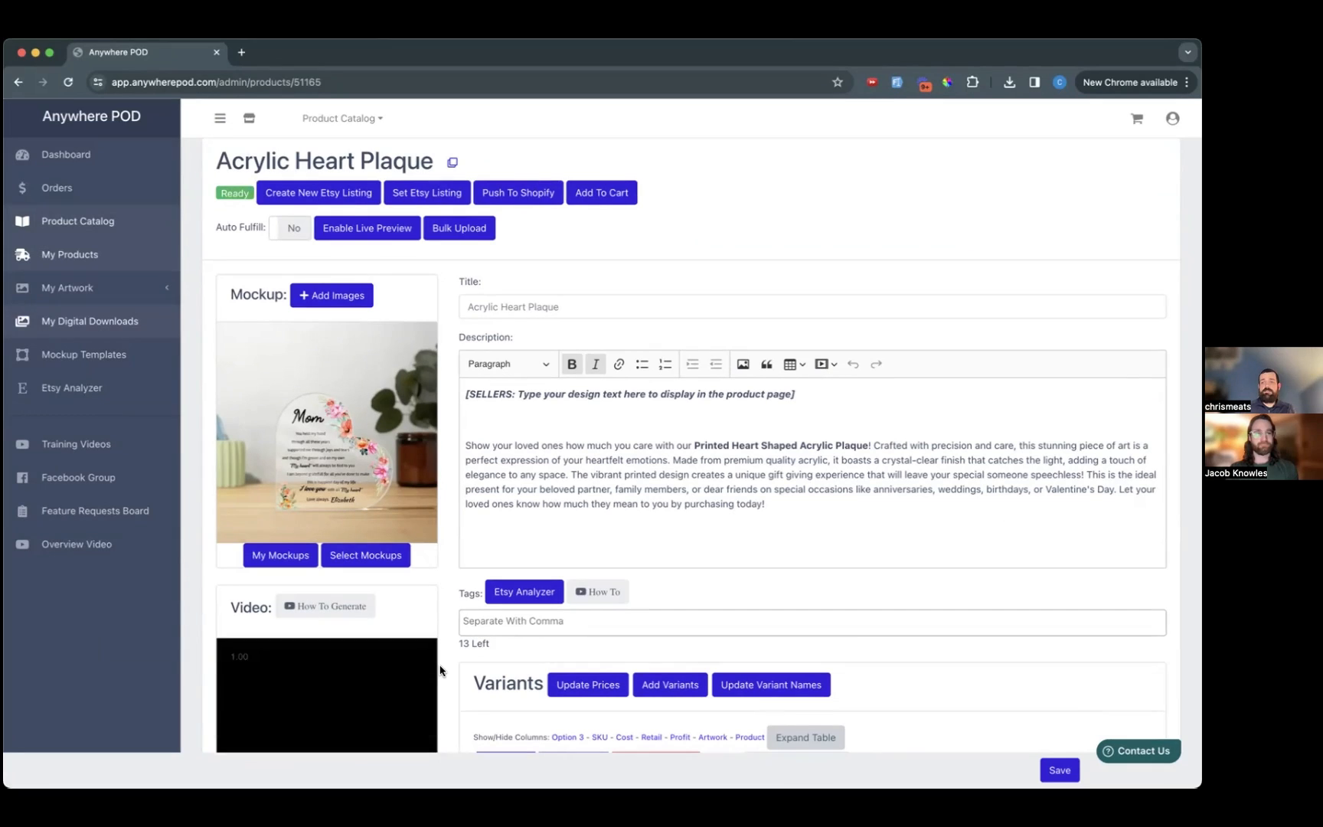
scroll(440, 672, down, 3)
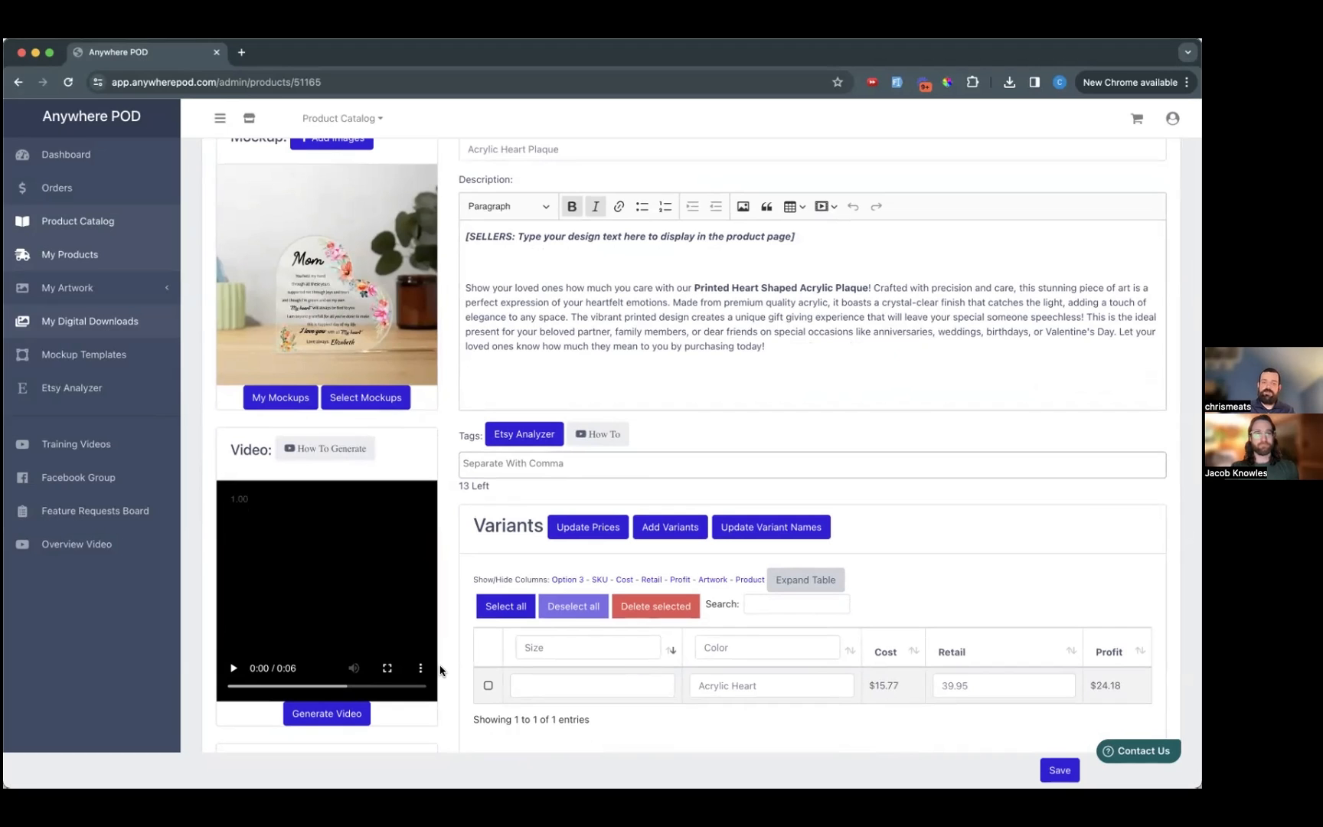
click(233, 669)
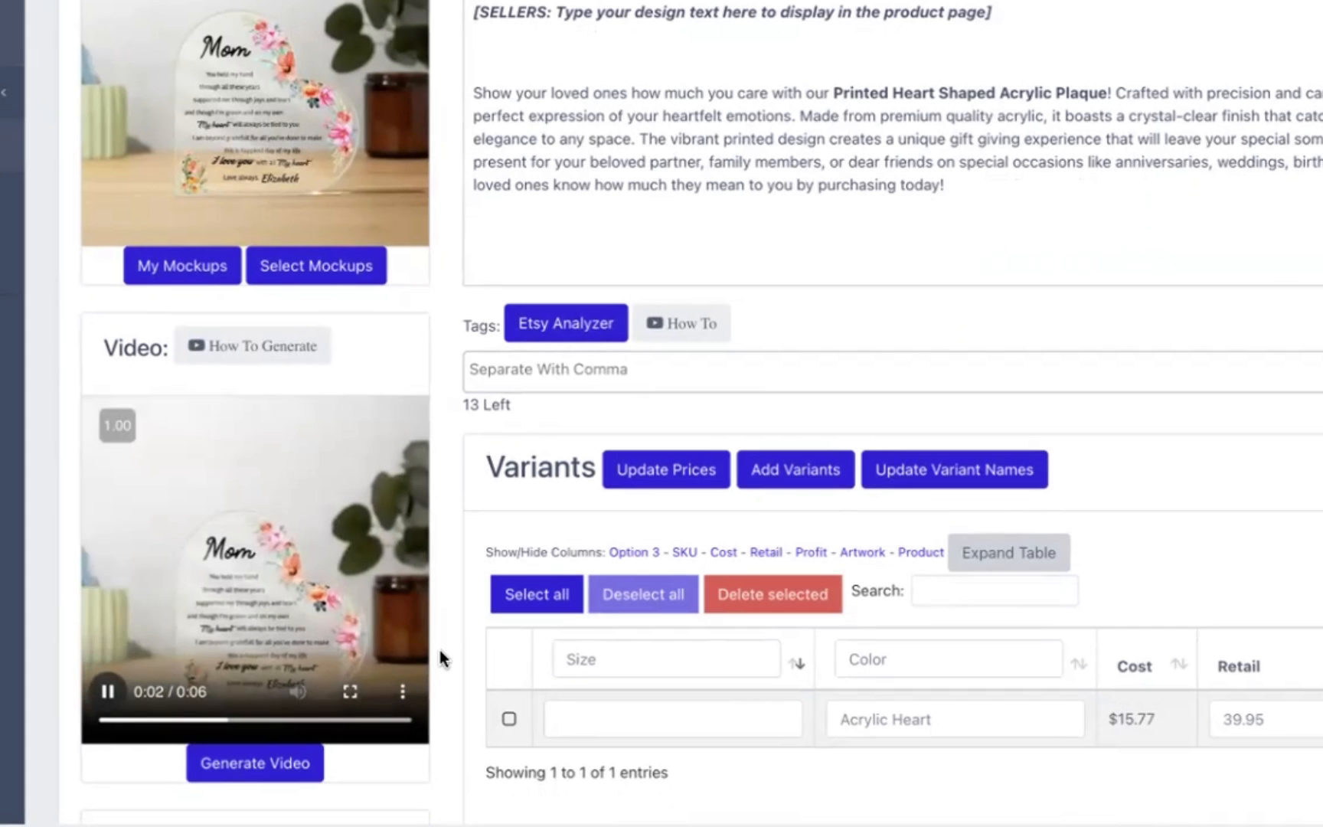
scroll(464, 658, down, 1)
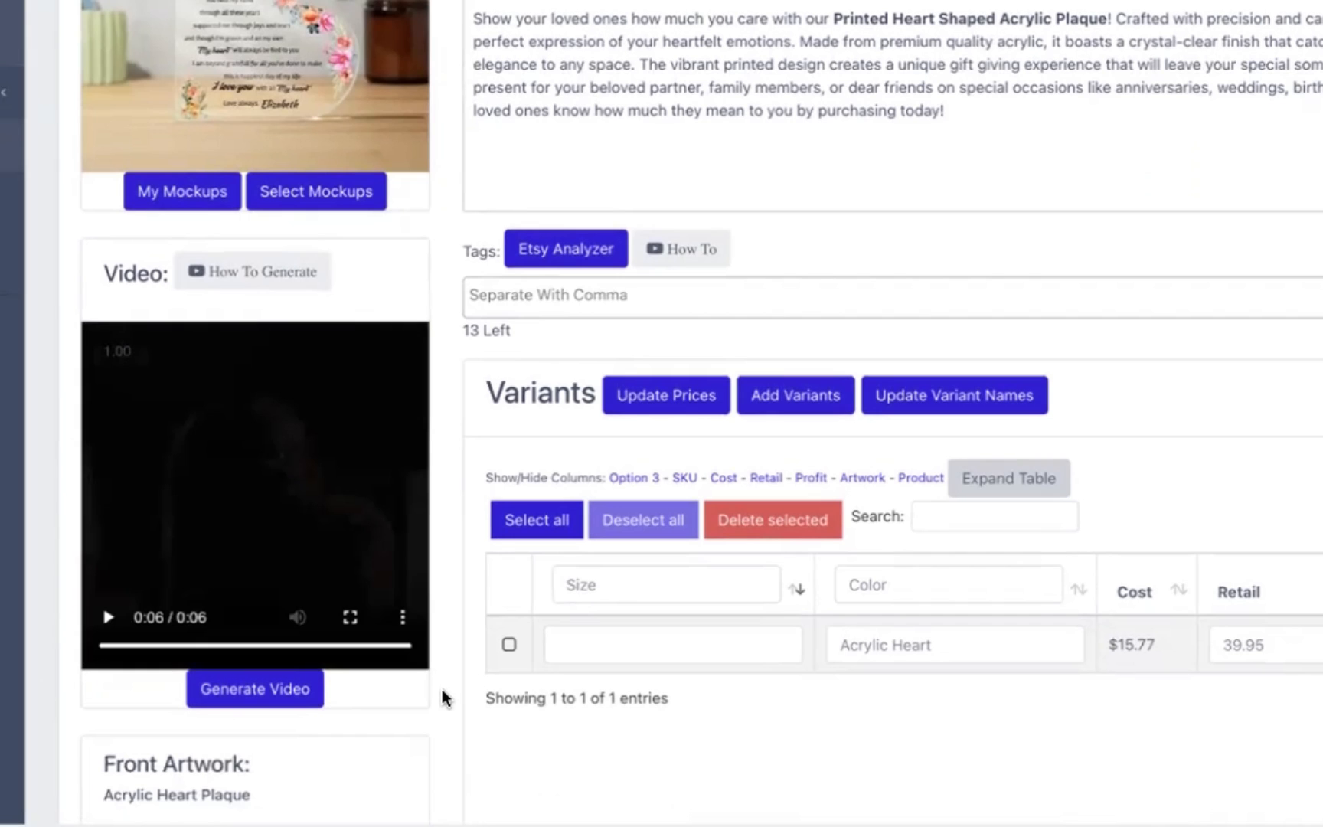
scroll(444, 697, down, 2)
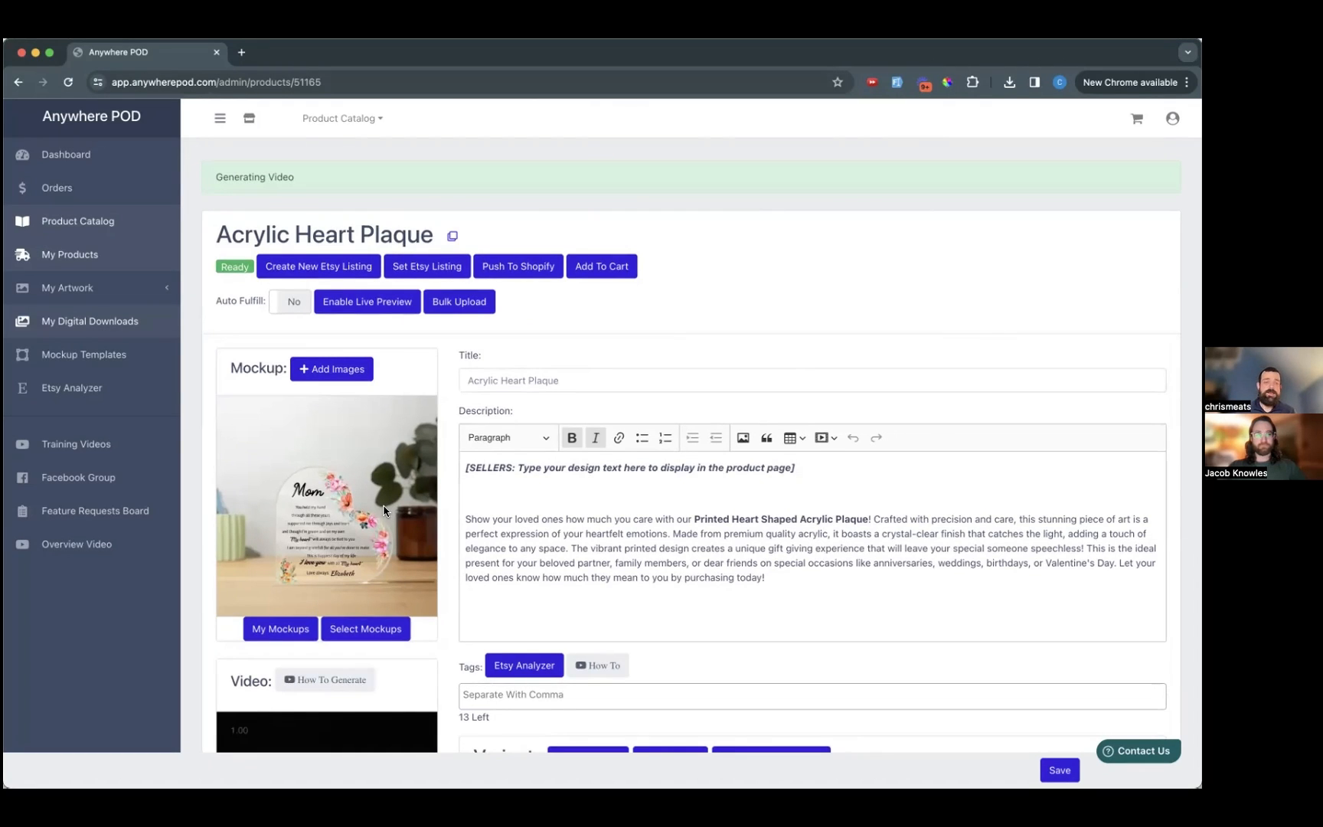
- Create a new Etsy listing for the Acrylic Heart Plaque and open it on Etsy
click(313, 267)
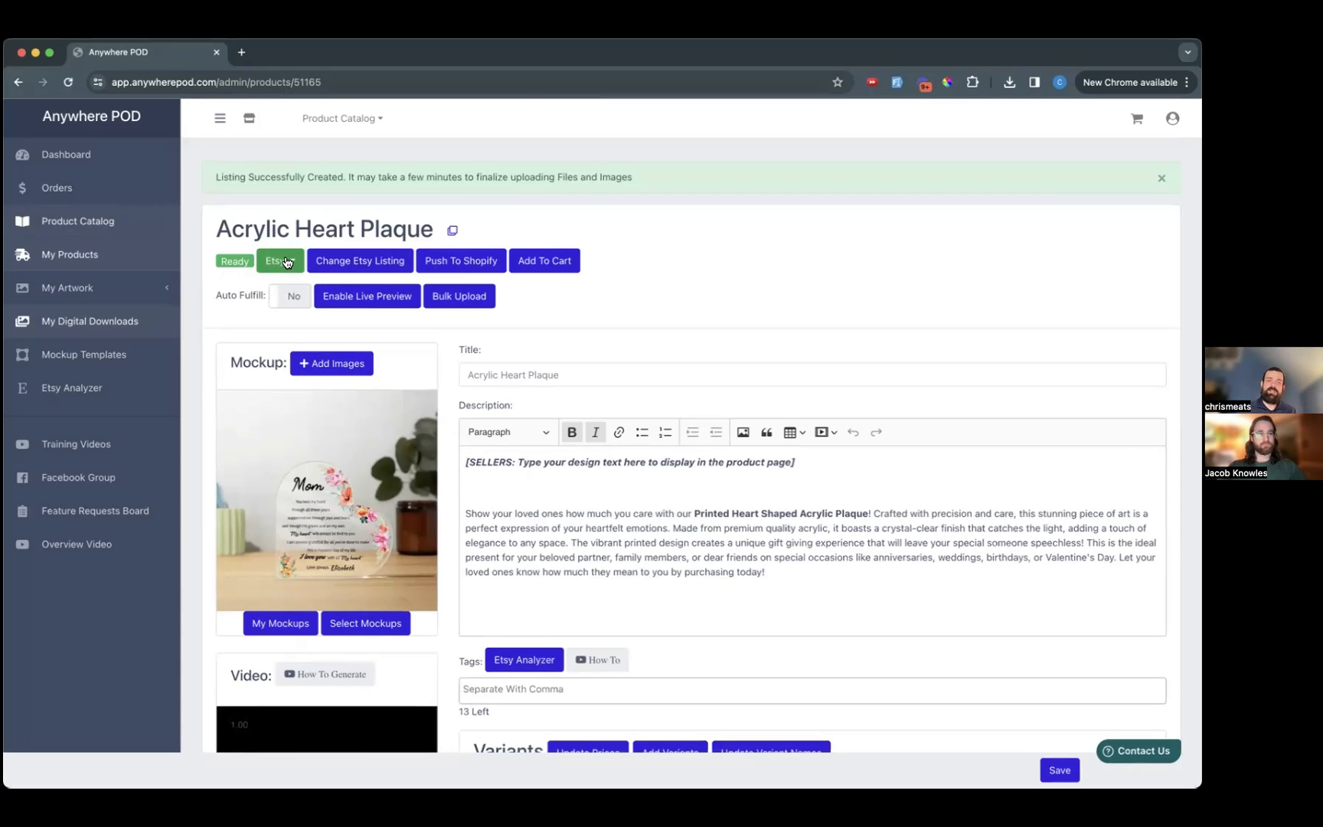
click(287, 262)
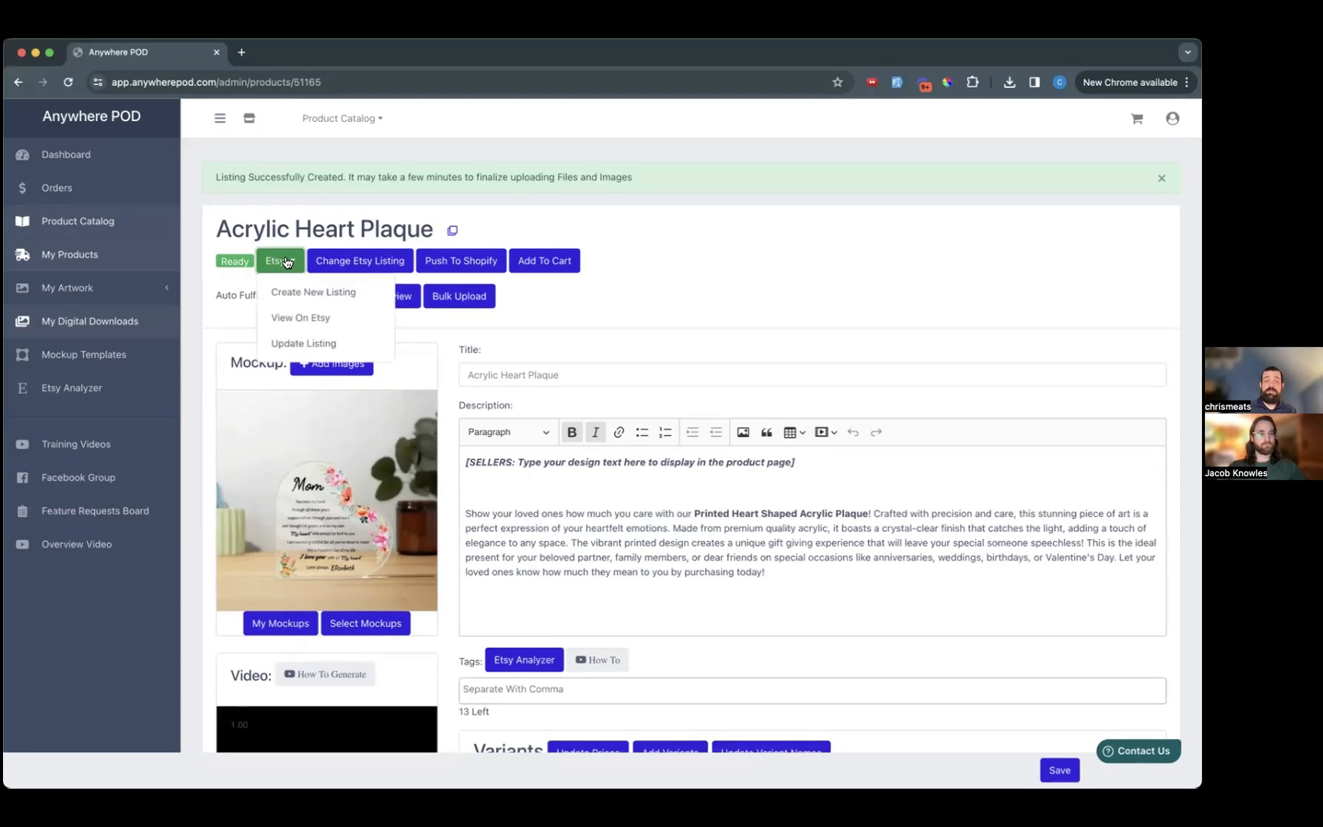
click(294, 319)
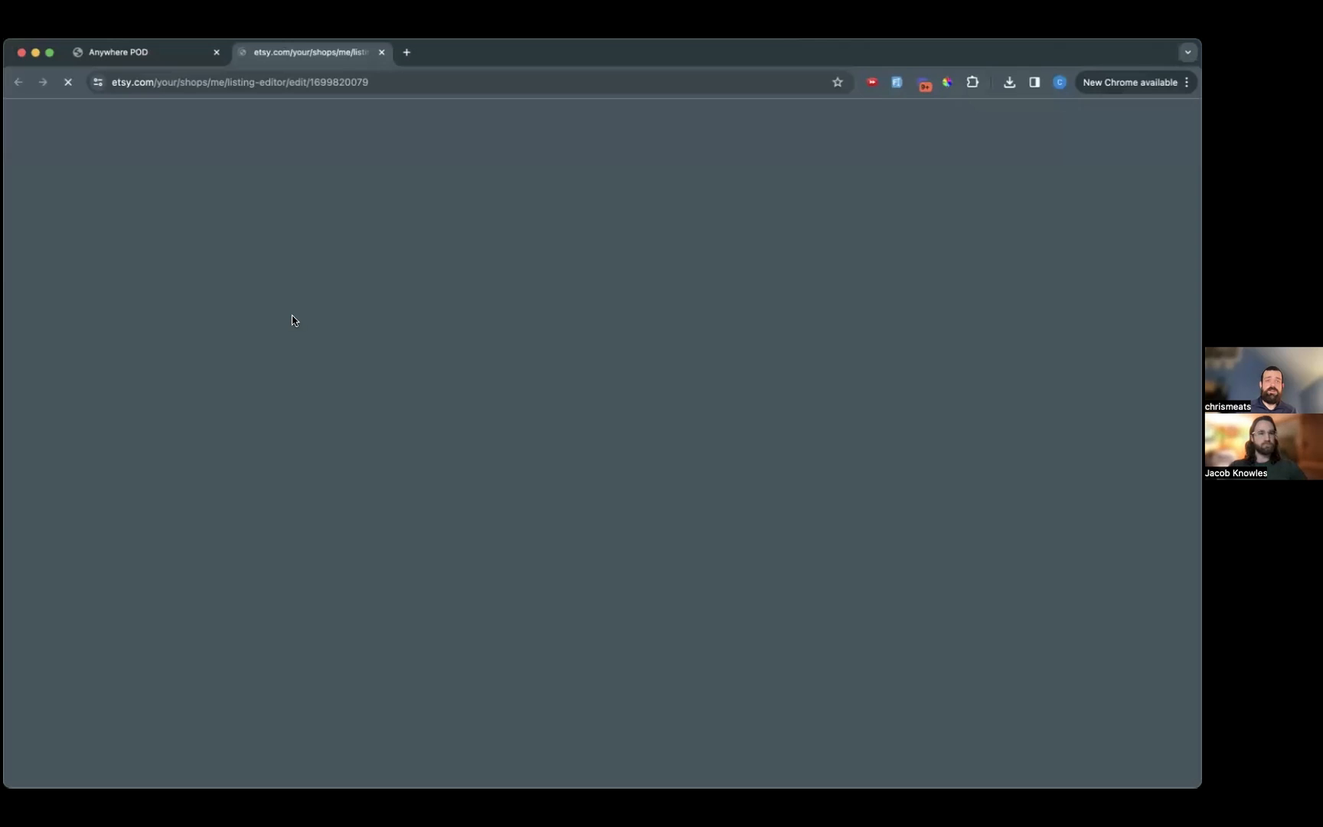
- Add personalization to the Etsy listing with the buyer instructions "Enter the name you would like on the product"
scroll(221, 560, down, 8)
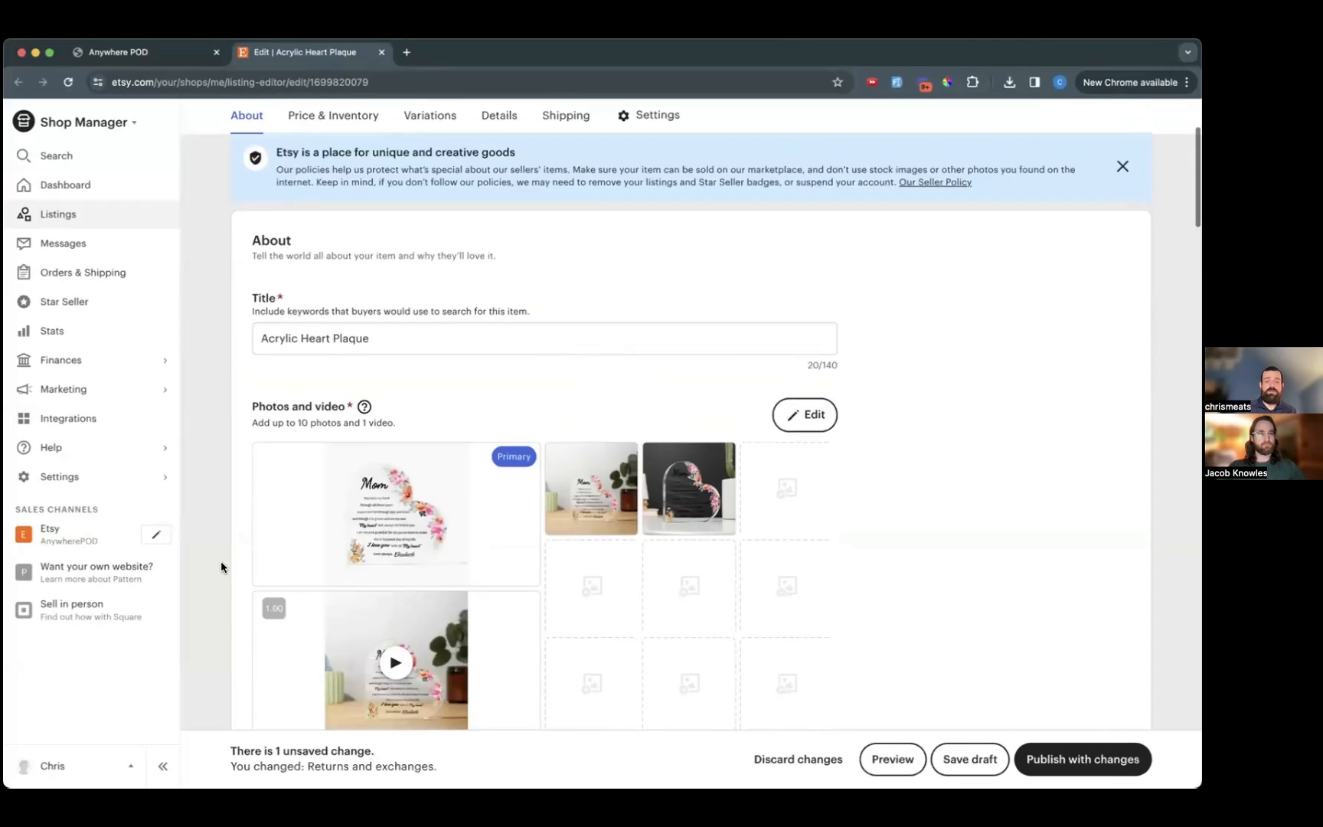
scroll(220, 567, down, 10)
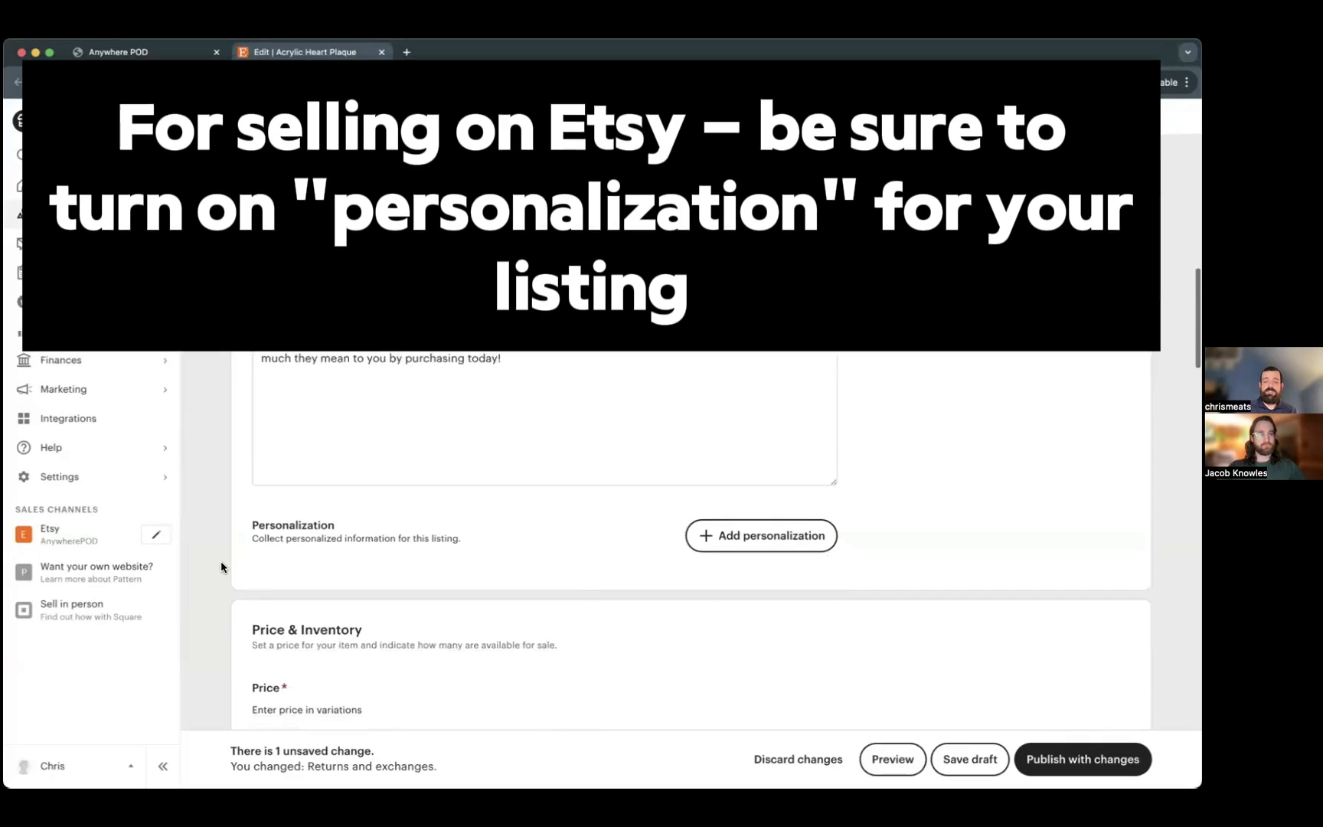
click(737, 540)
click(614, 625)
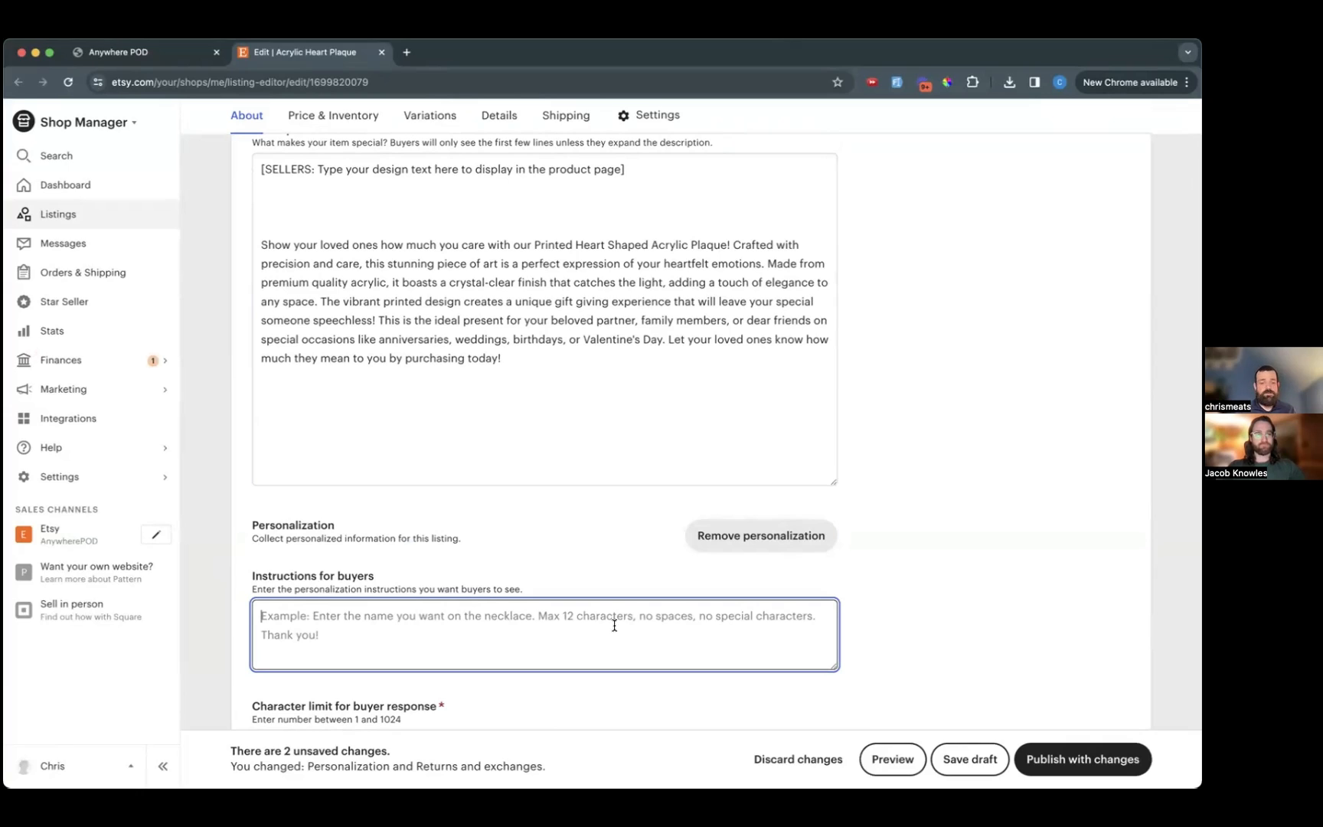
text(Enter)
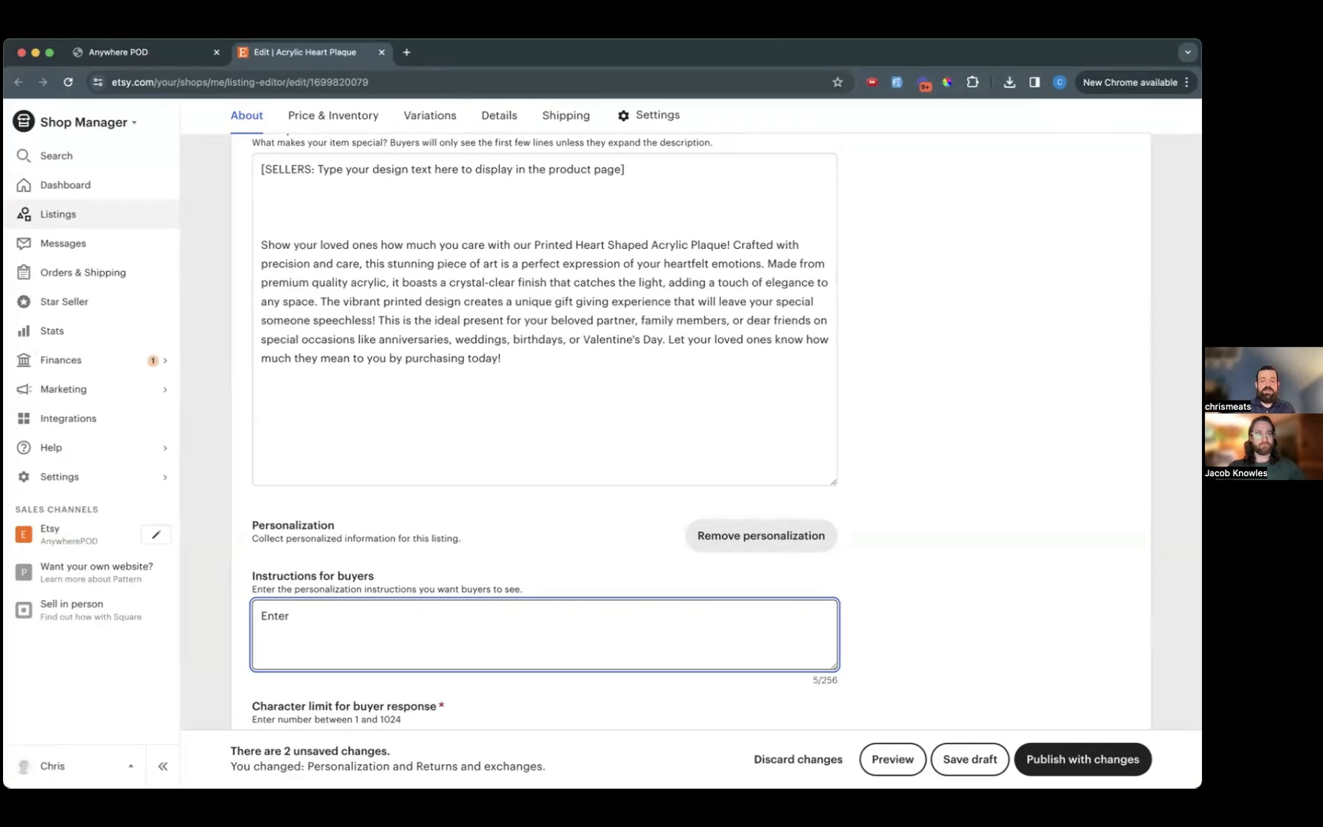
text( yo)
key(BackSpace)
key(BackSpace)
text(the name you would like on the )
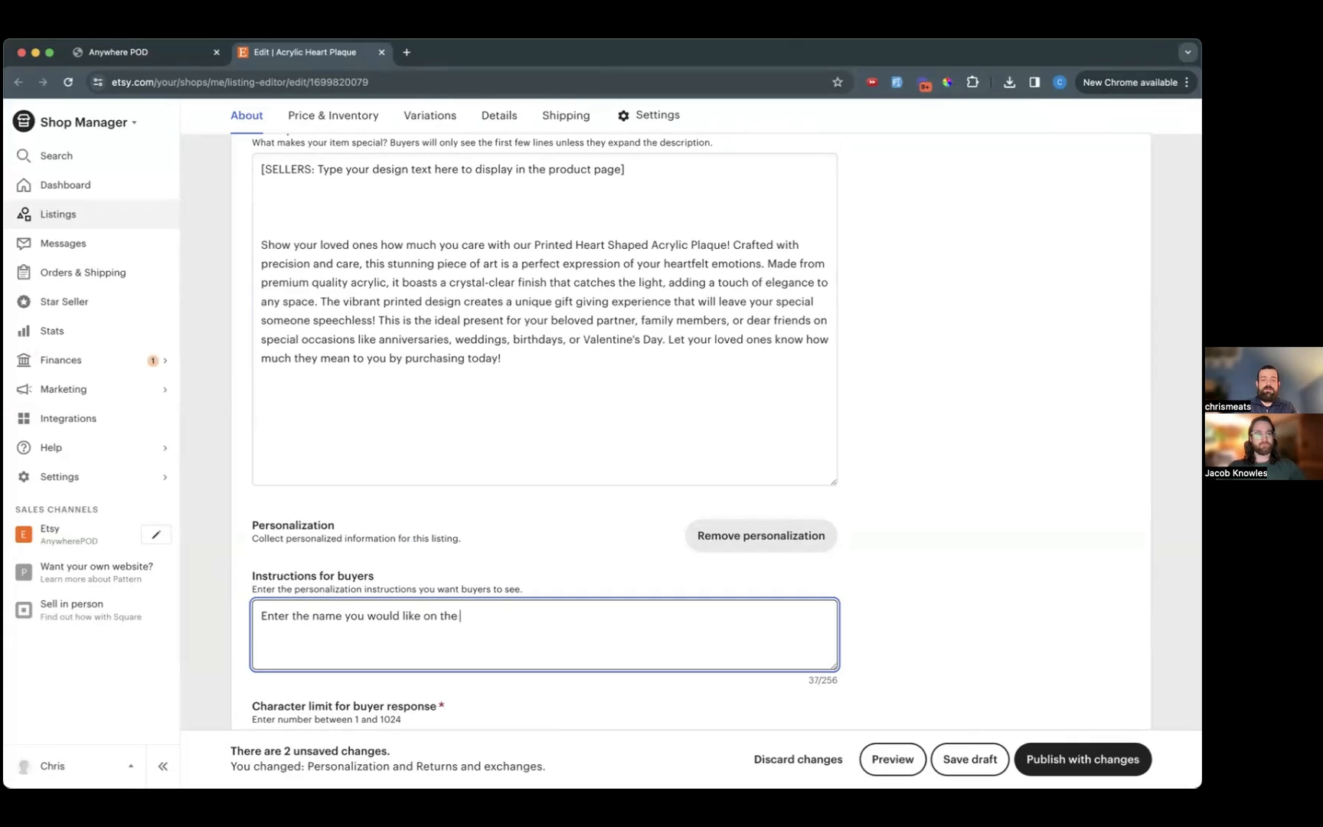
text(product)
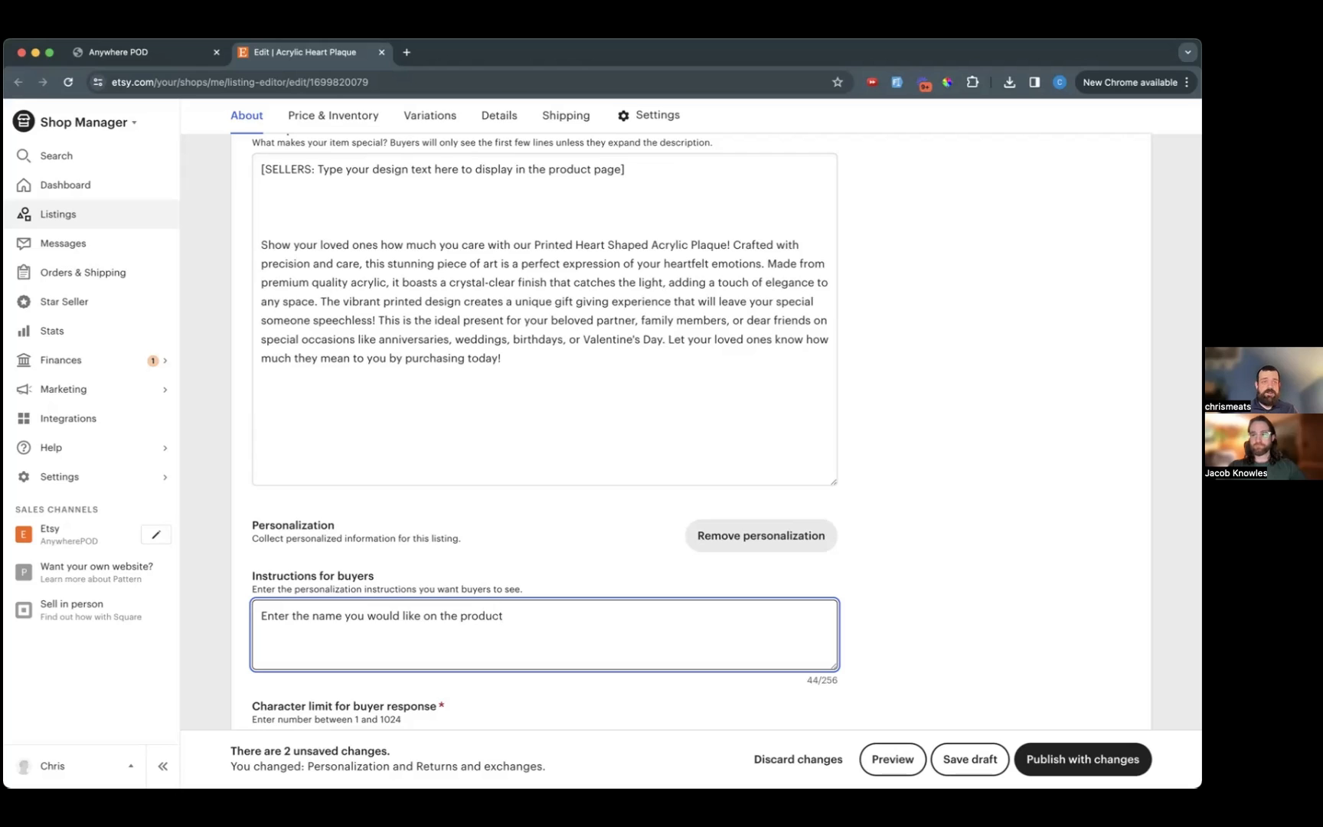
- Switch to Anywhere POD and push the Acrylic Heart Plaque to Shopify with live previews enabled
key(ctrl+Tab)
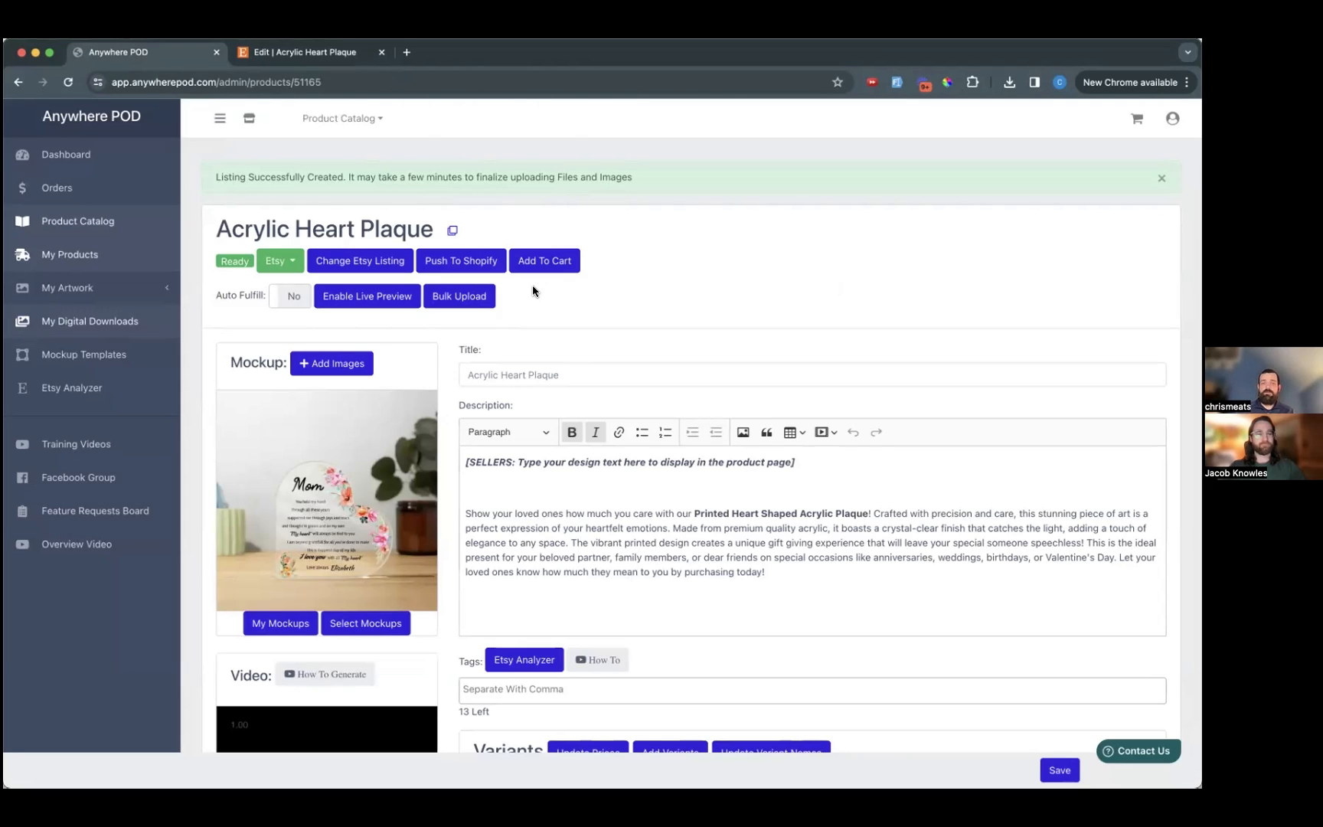
click(441, 262)
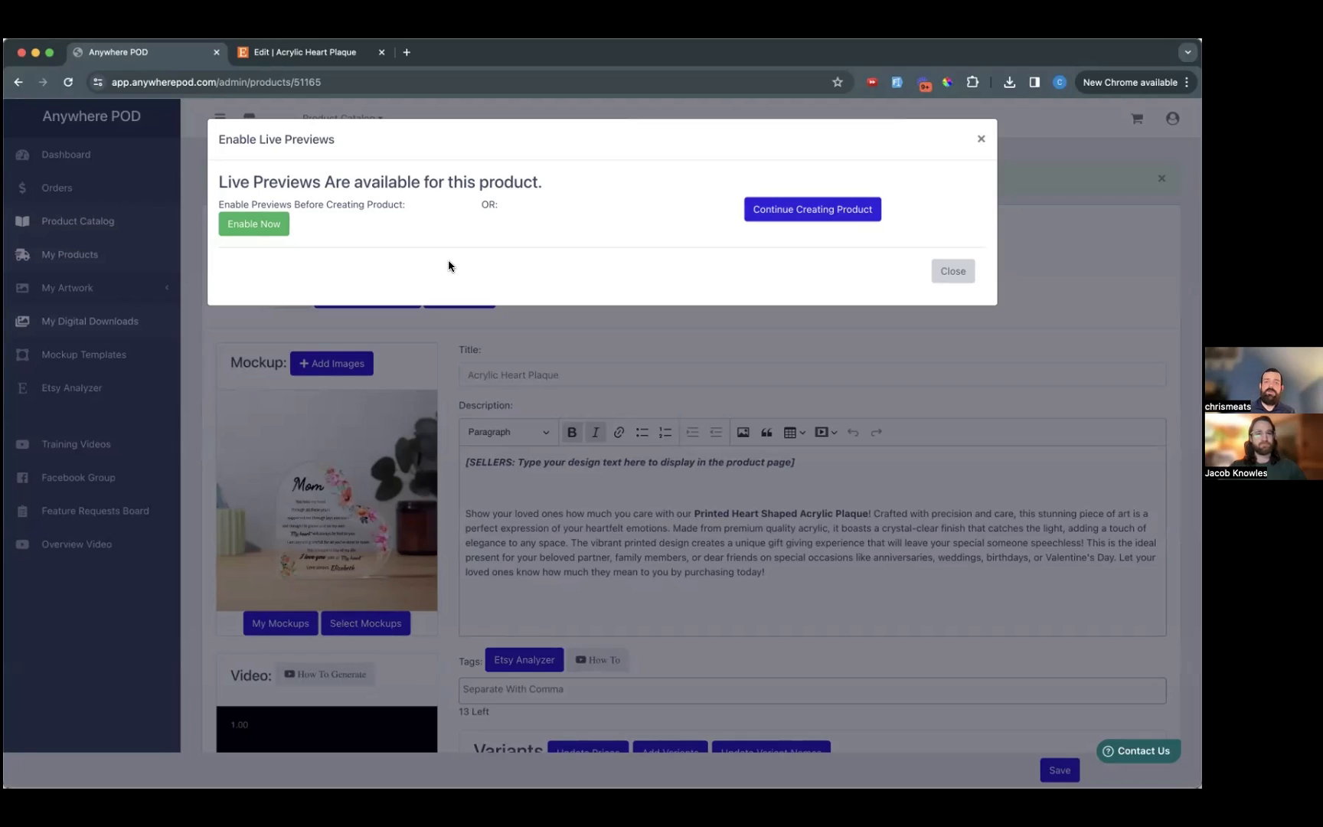
click(267, 229)
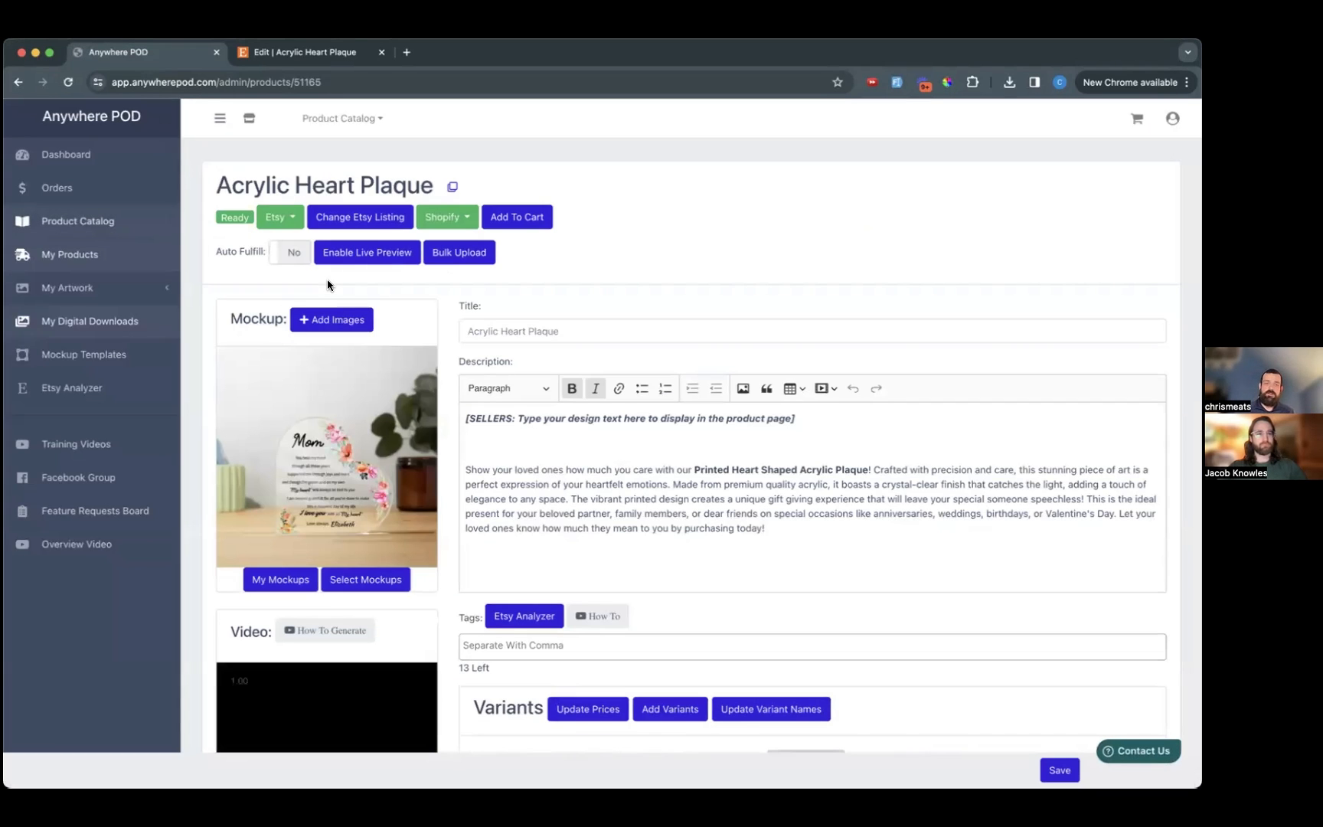
- Open the plaque's product on Shopify and preview its storefront page
click(463, 220)
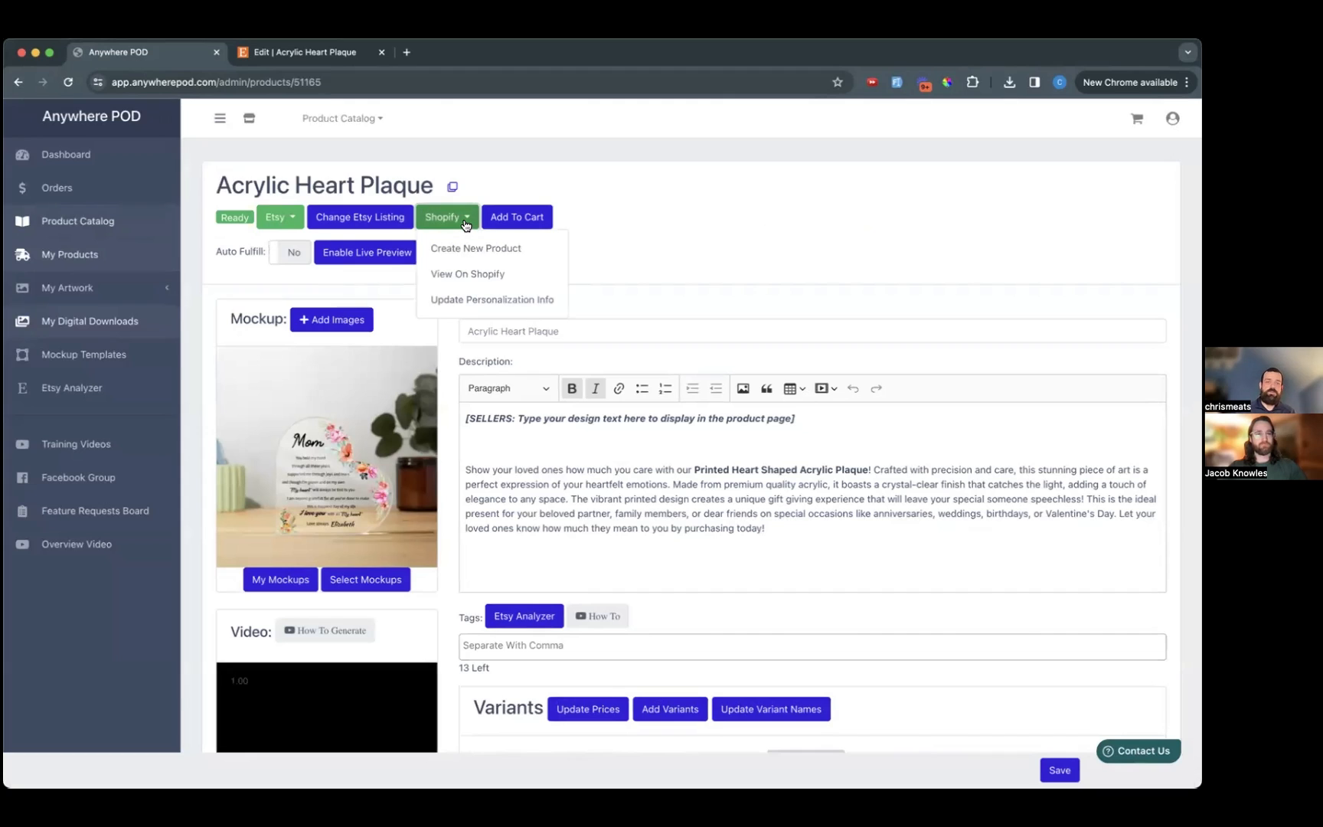
click(505, 274)
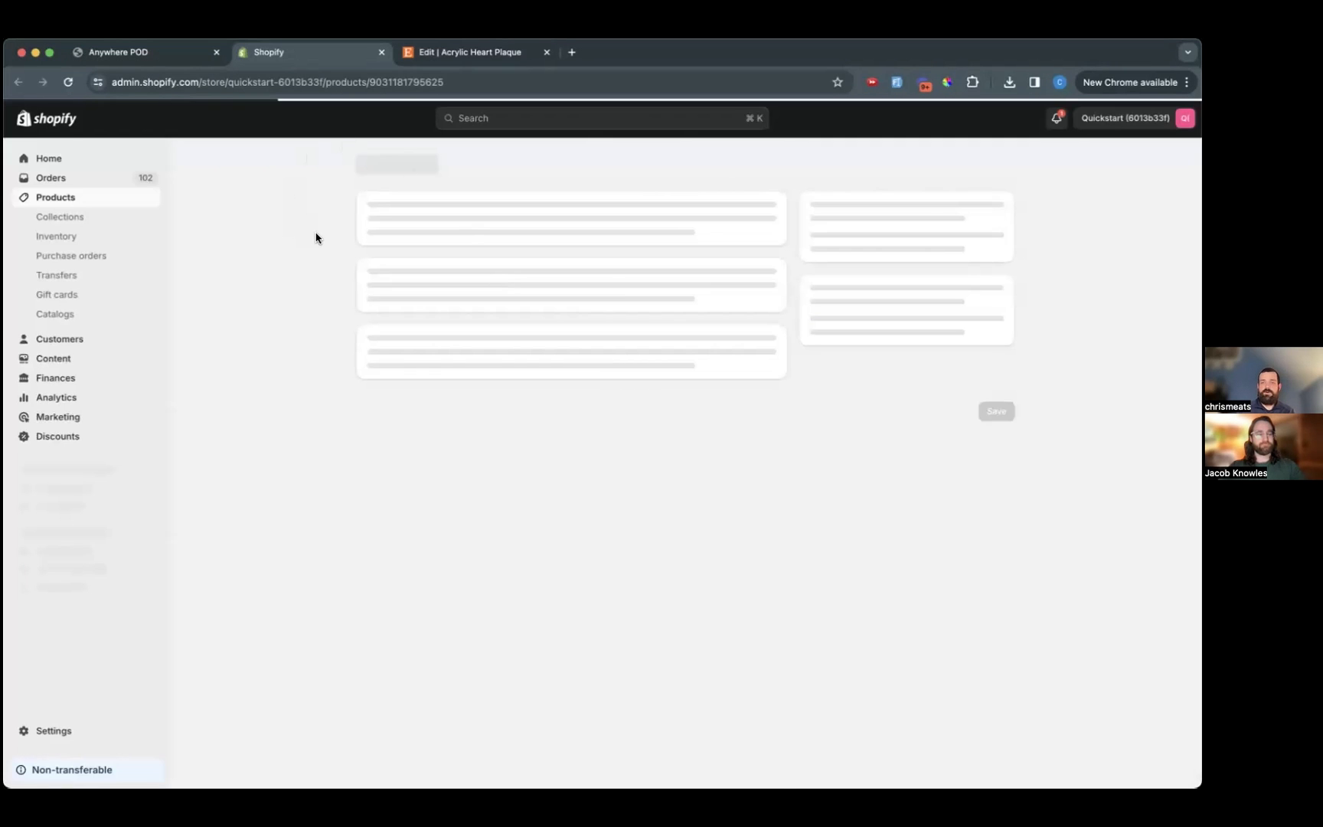
click(802, 165)
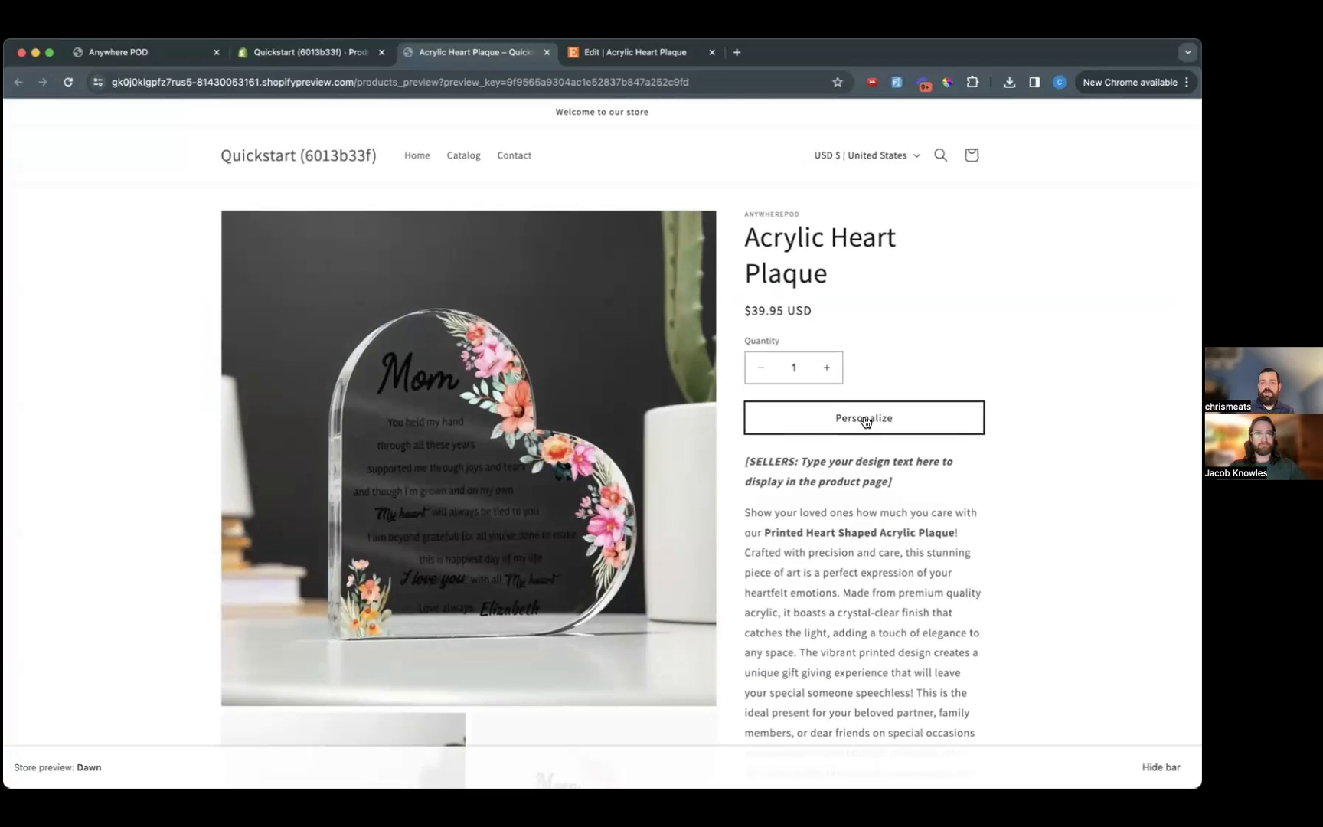
- Open the storefront's personalization preview and enter a sample name to test it on the plaque
click(864, 418)
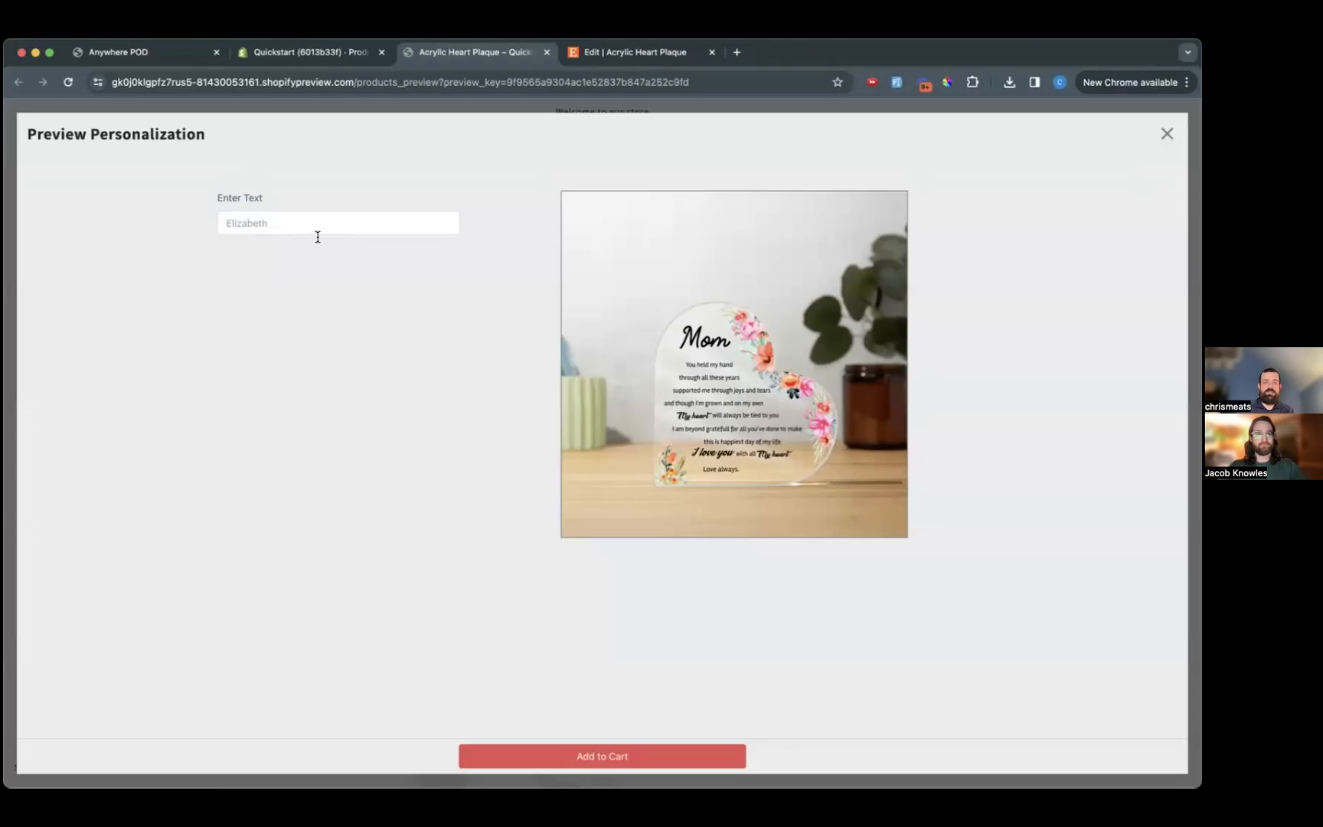
click(299, 220)
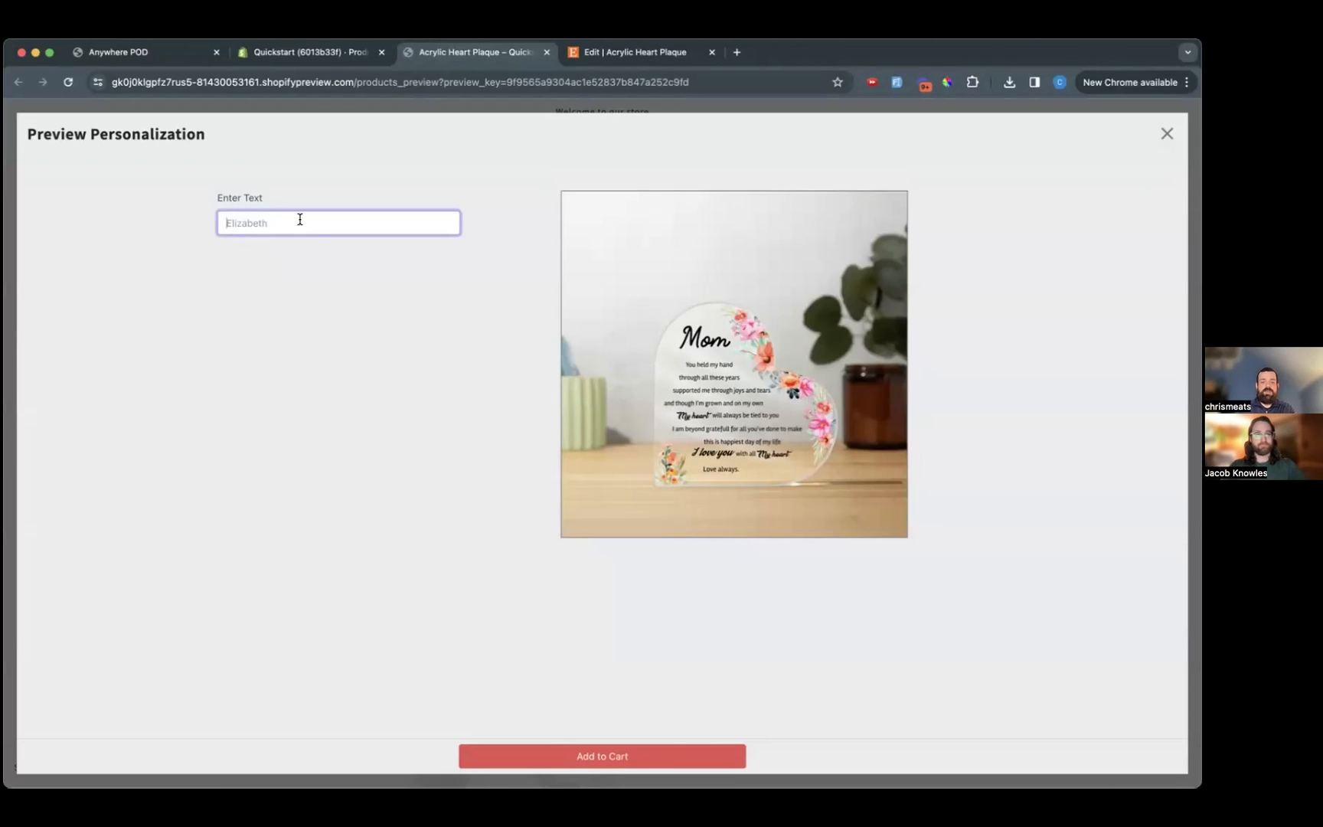
text(Christ)
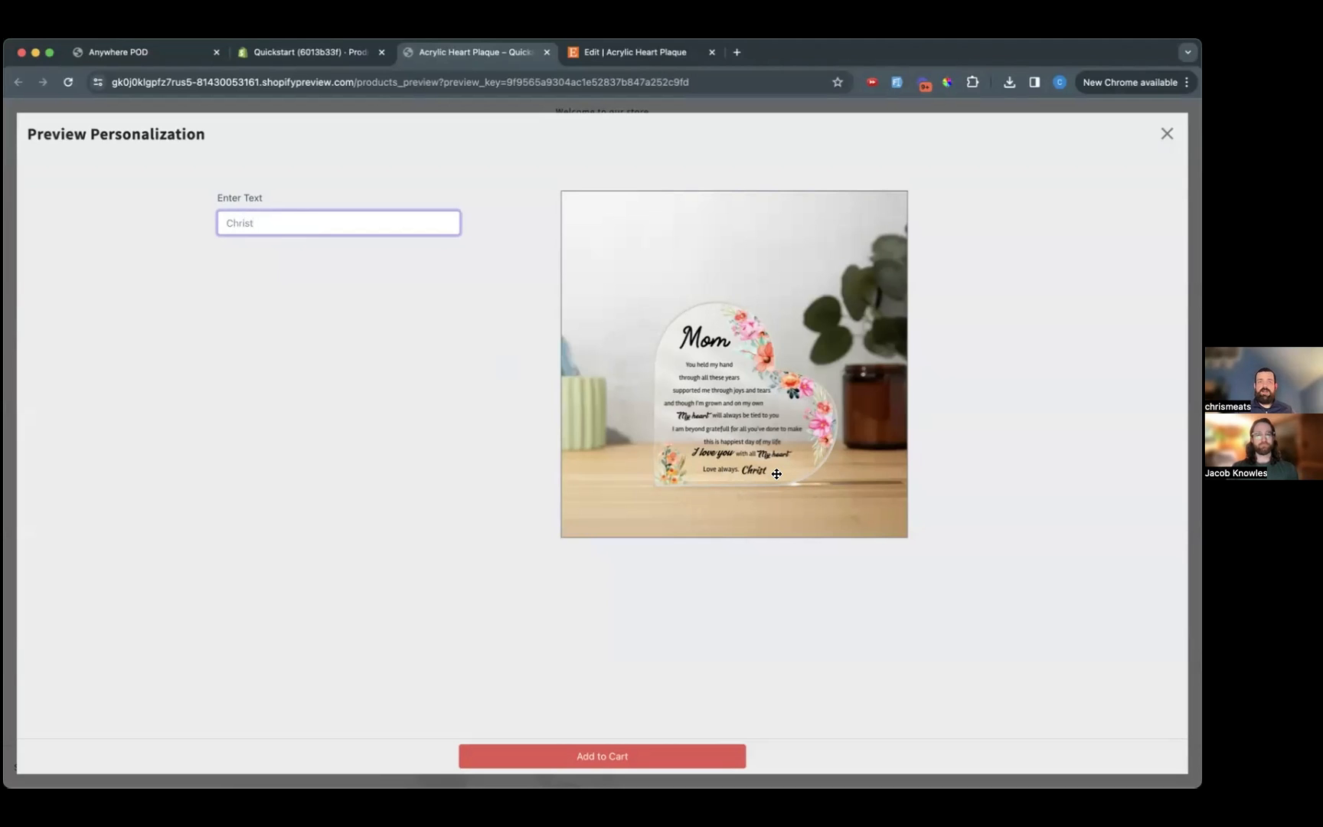
- Return to Anywhere POD, review the Bulk Product Creator options for the plaque and close them
key(super+1)
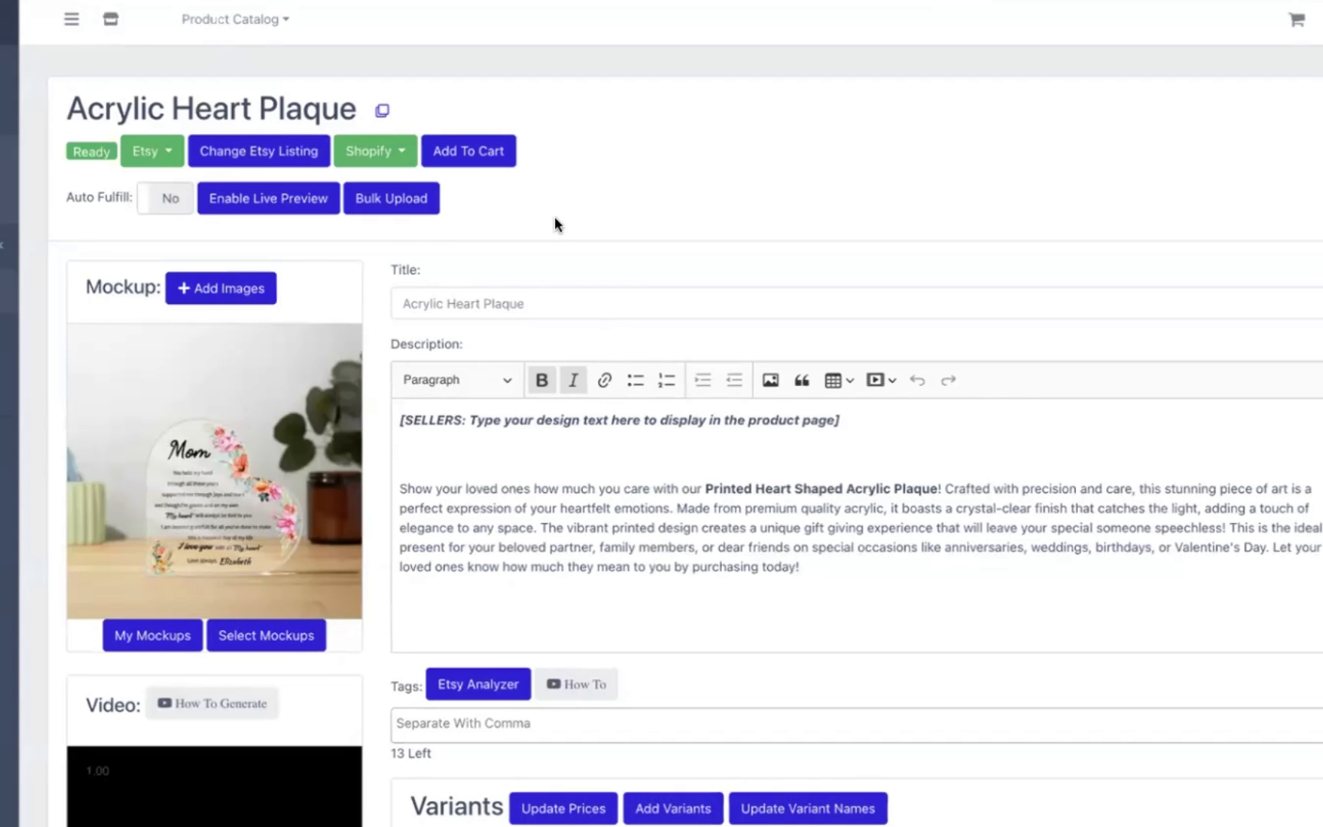
click(385, 199)
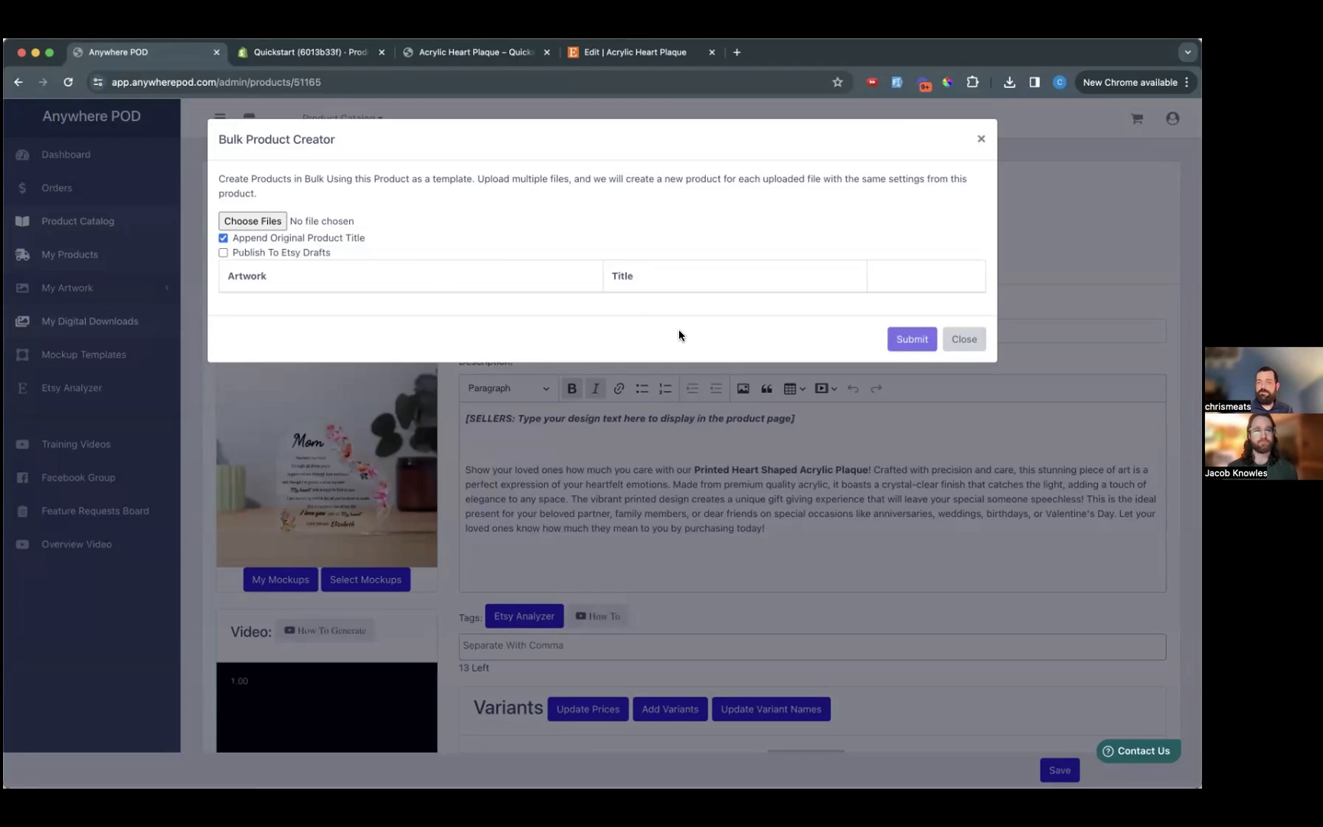
click(980, 348)
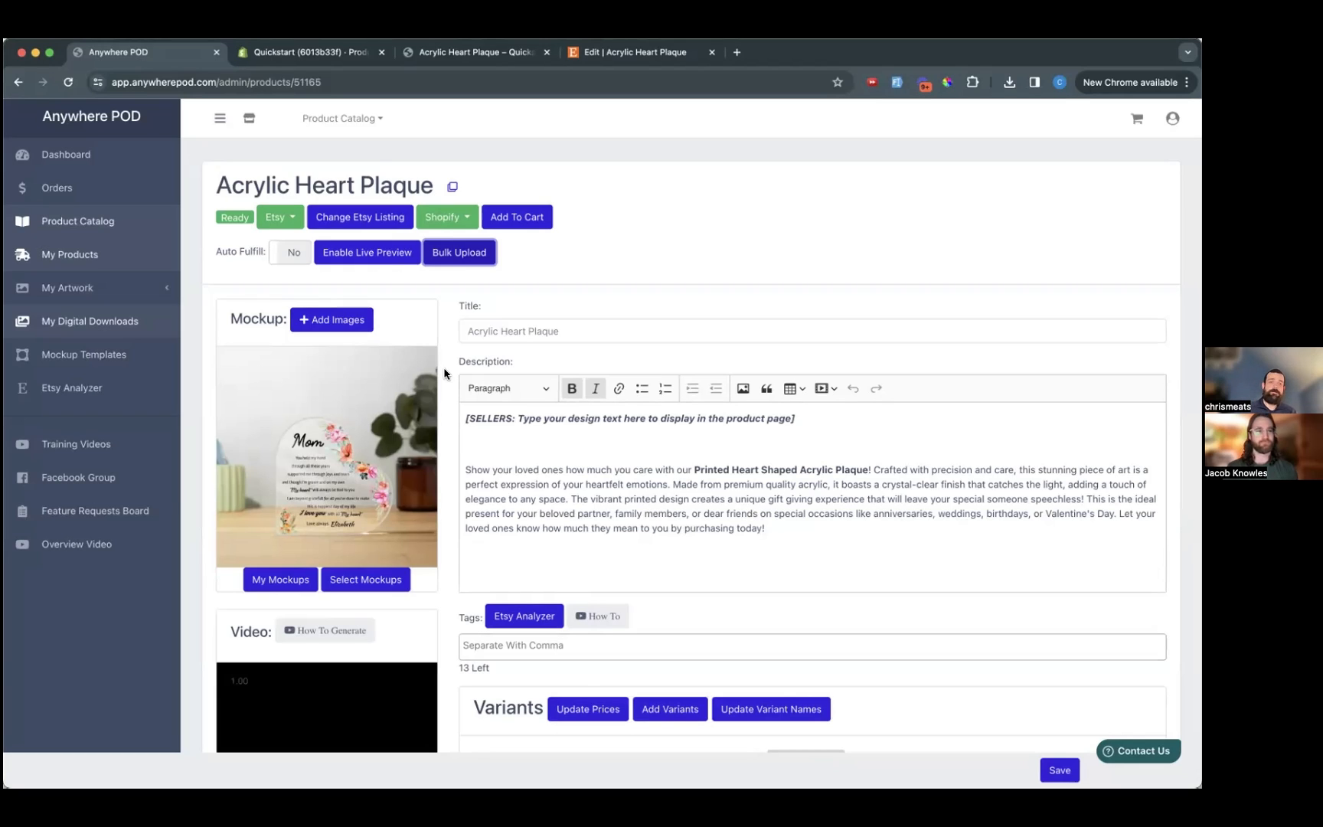
- Browse the product catalog's CustomCat blankets and start designing the VPL Cozy Plush Fleece Blanket - 60x80
click(360, 121)
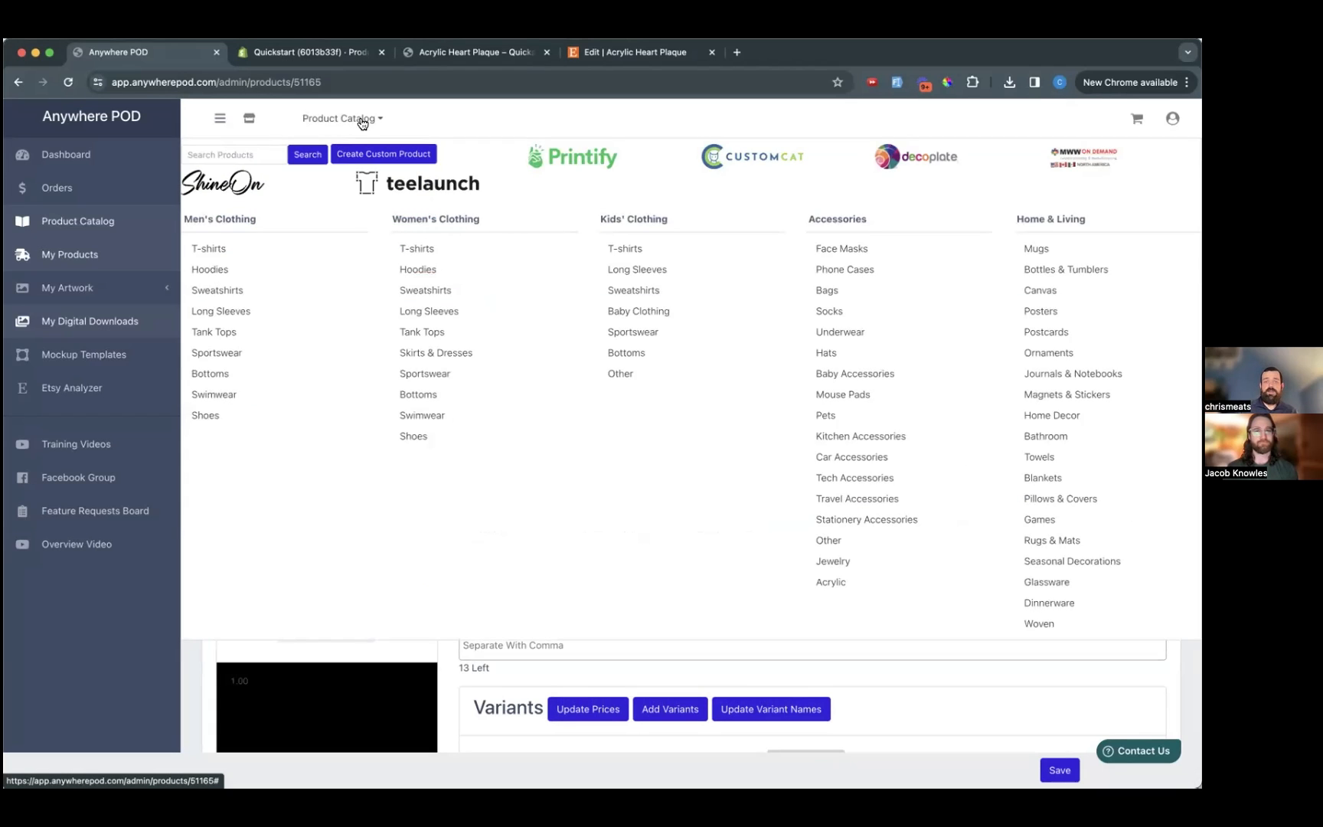
click(742, 158)
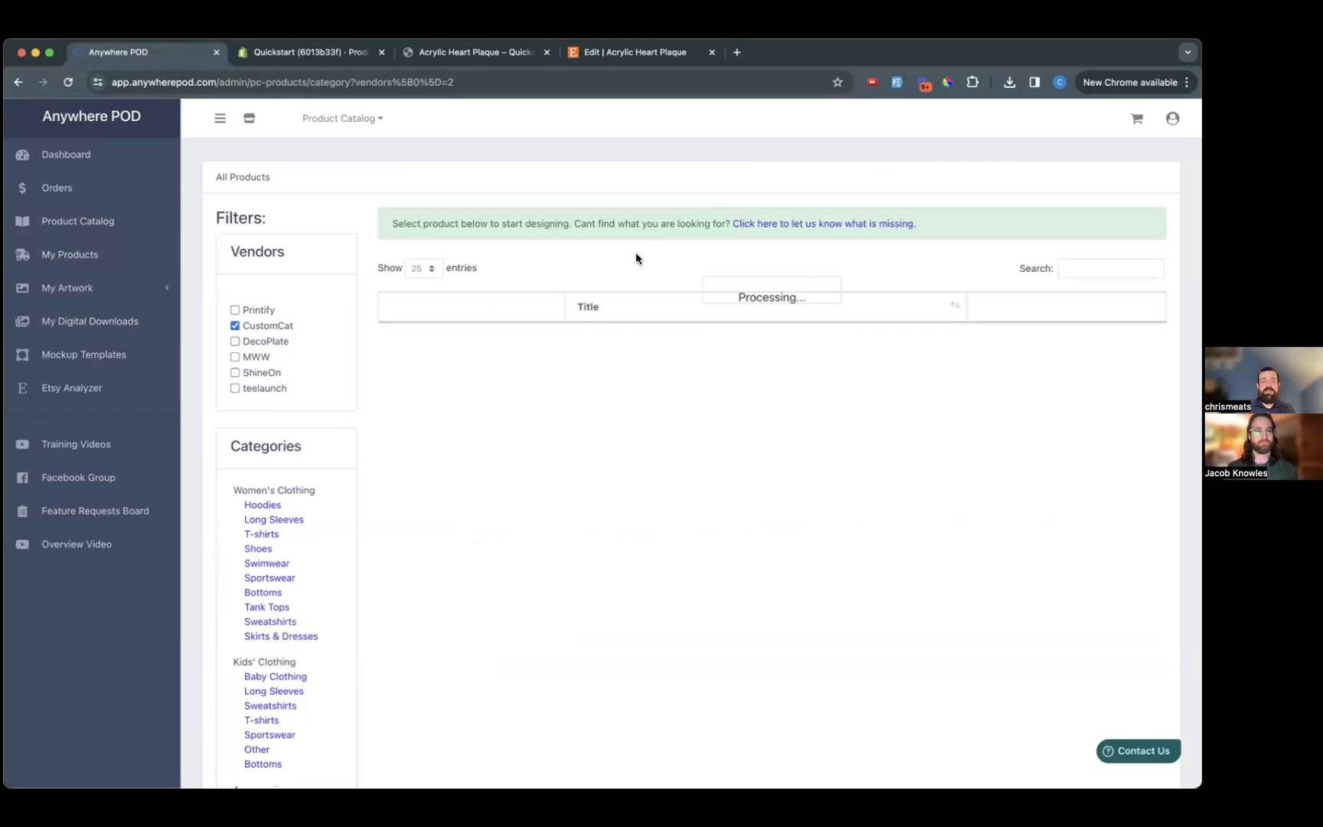
click(360, 121)
key(ctrl+f)
text(blank)
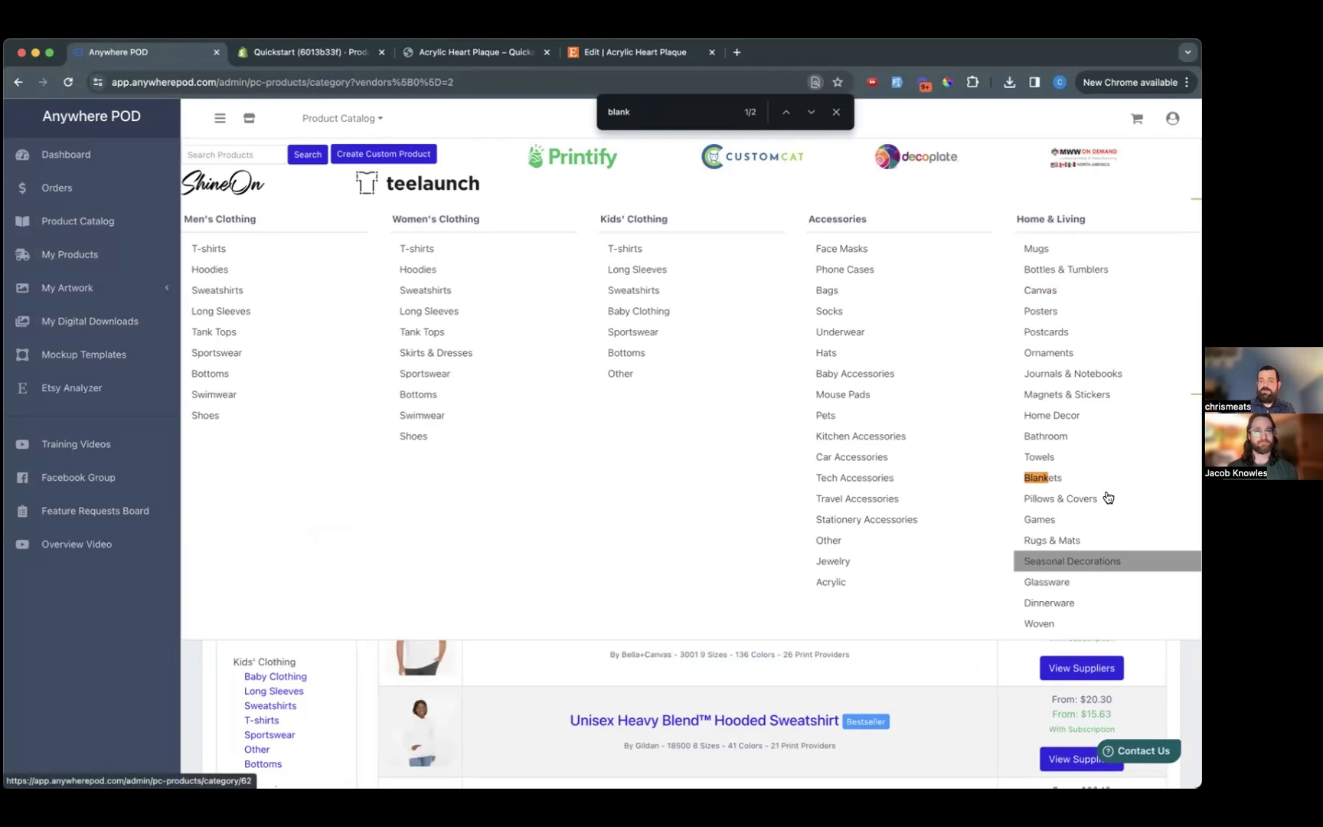
click(1079, 480)
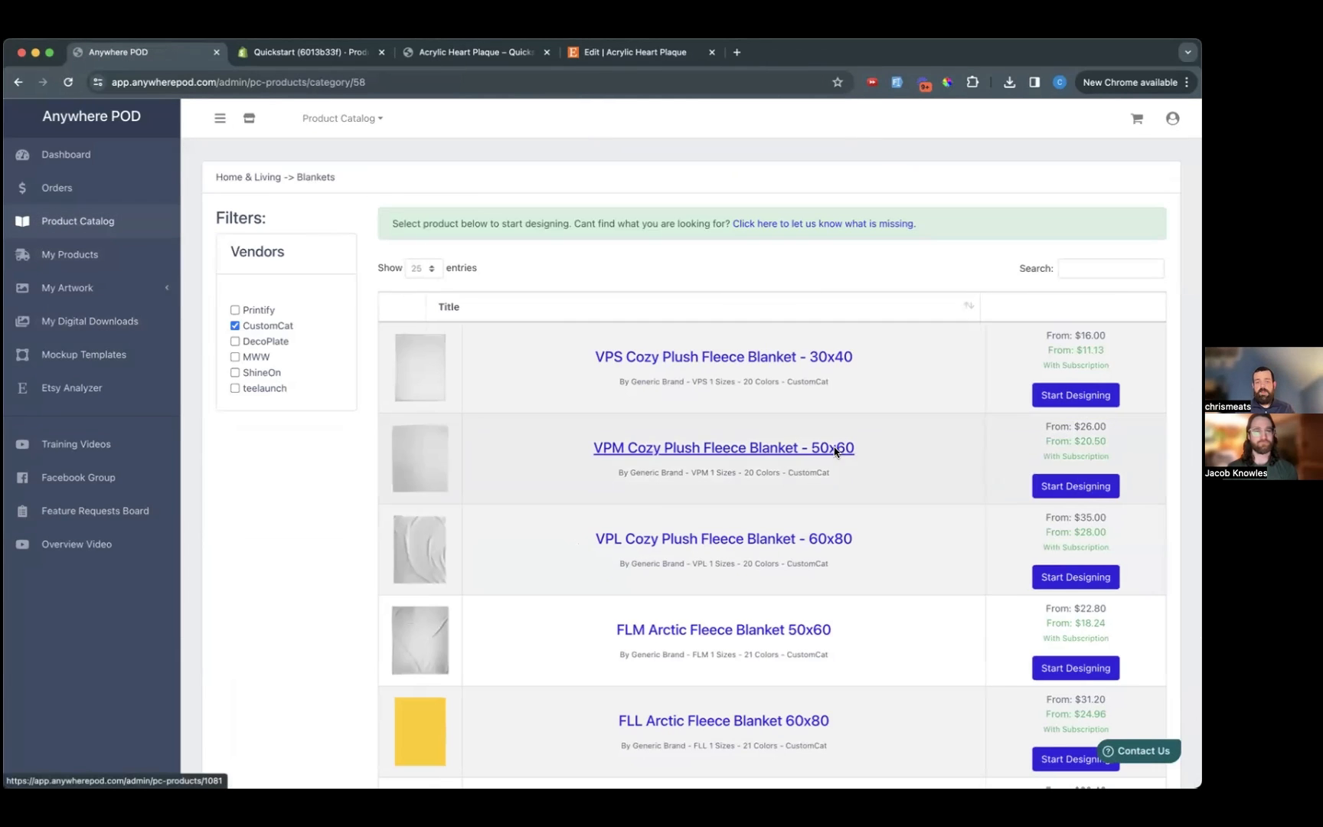
click(1055, 580)
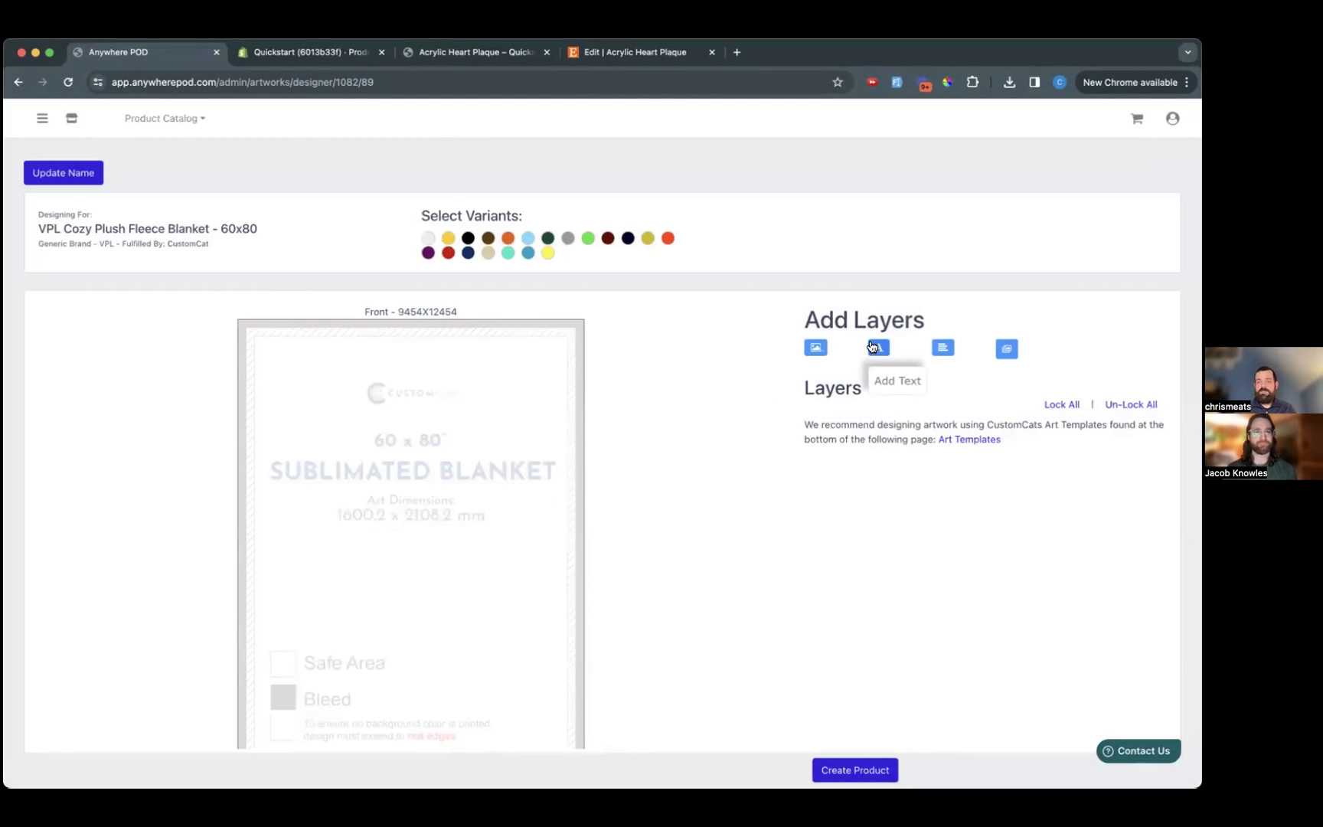
- Add a text layer with a sample first name in the Clicker Script font and make it personalized
click(877, 349)
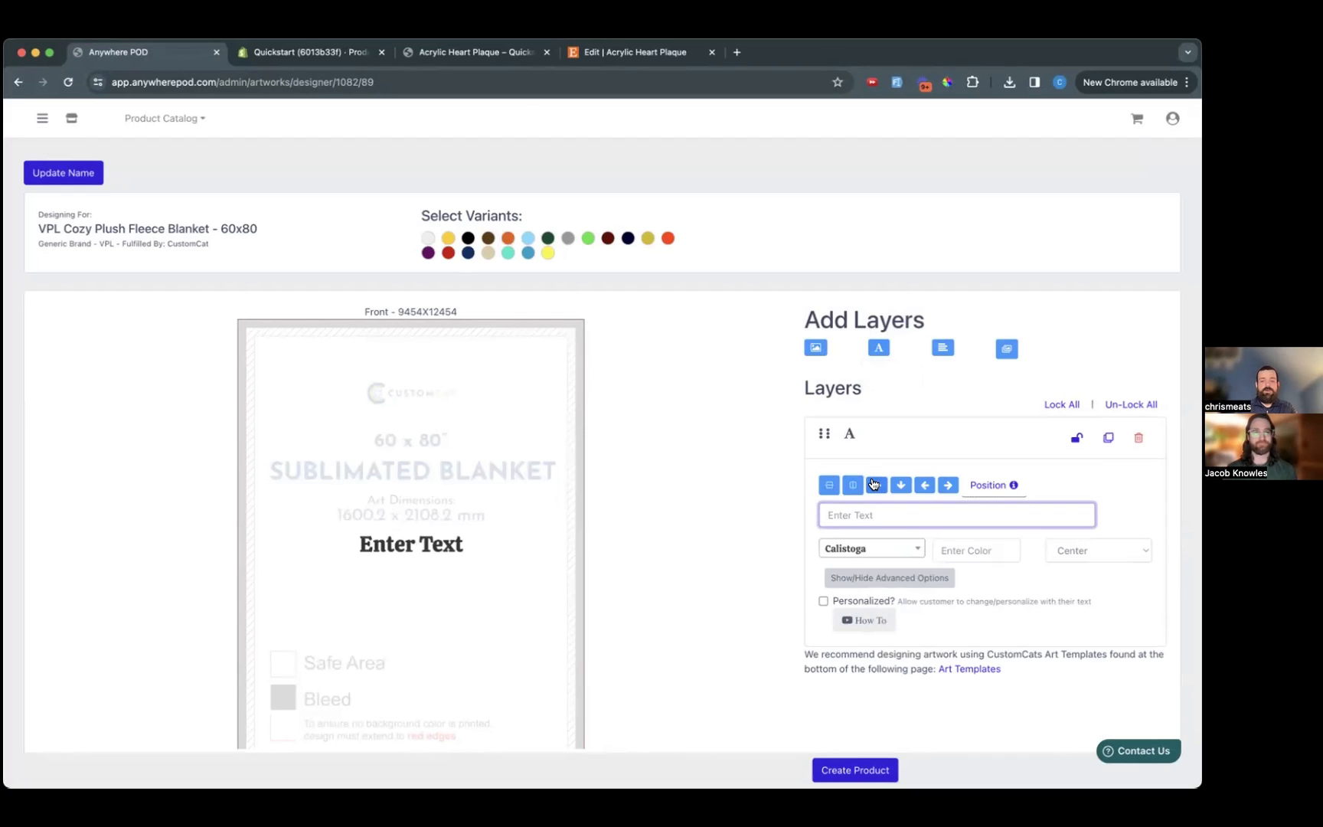
text(Eli)
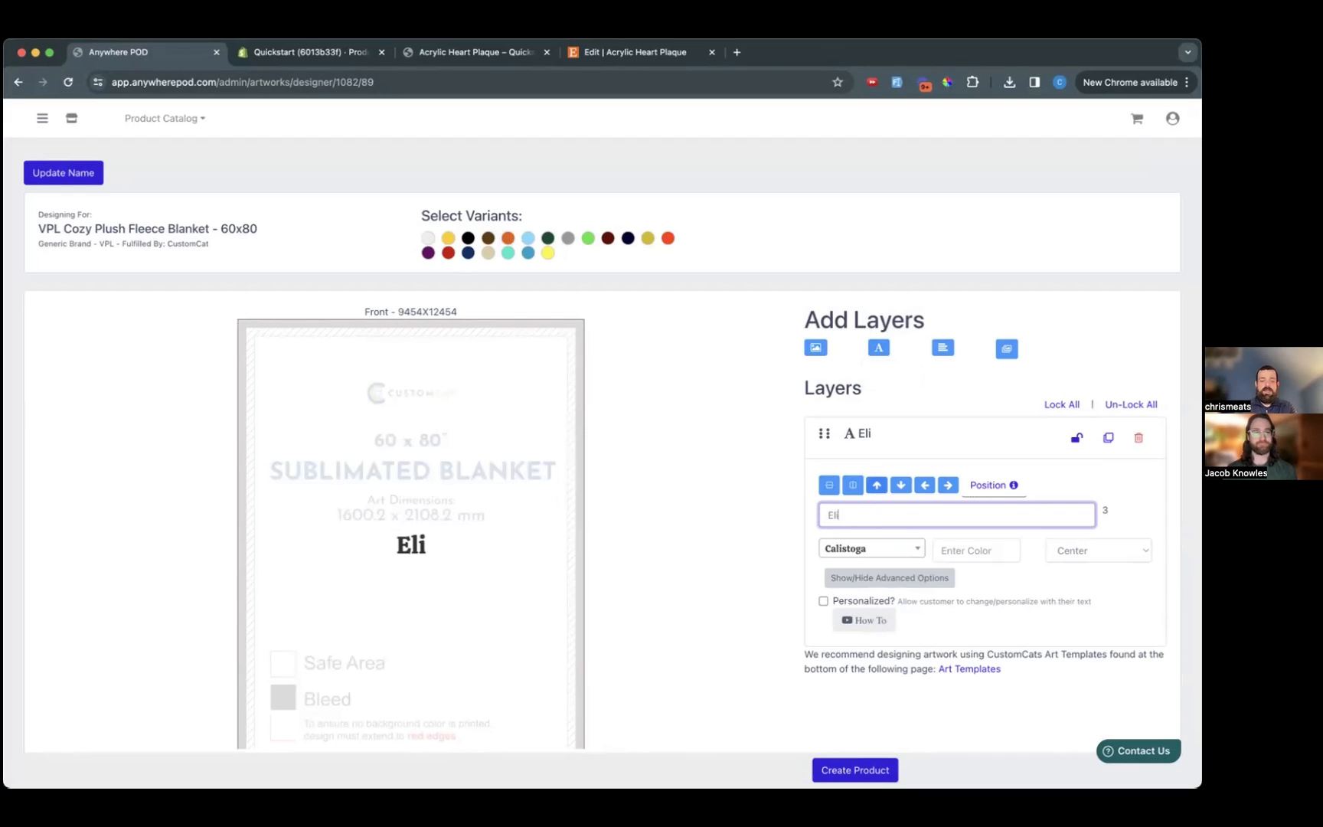
text(zabeth)
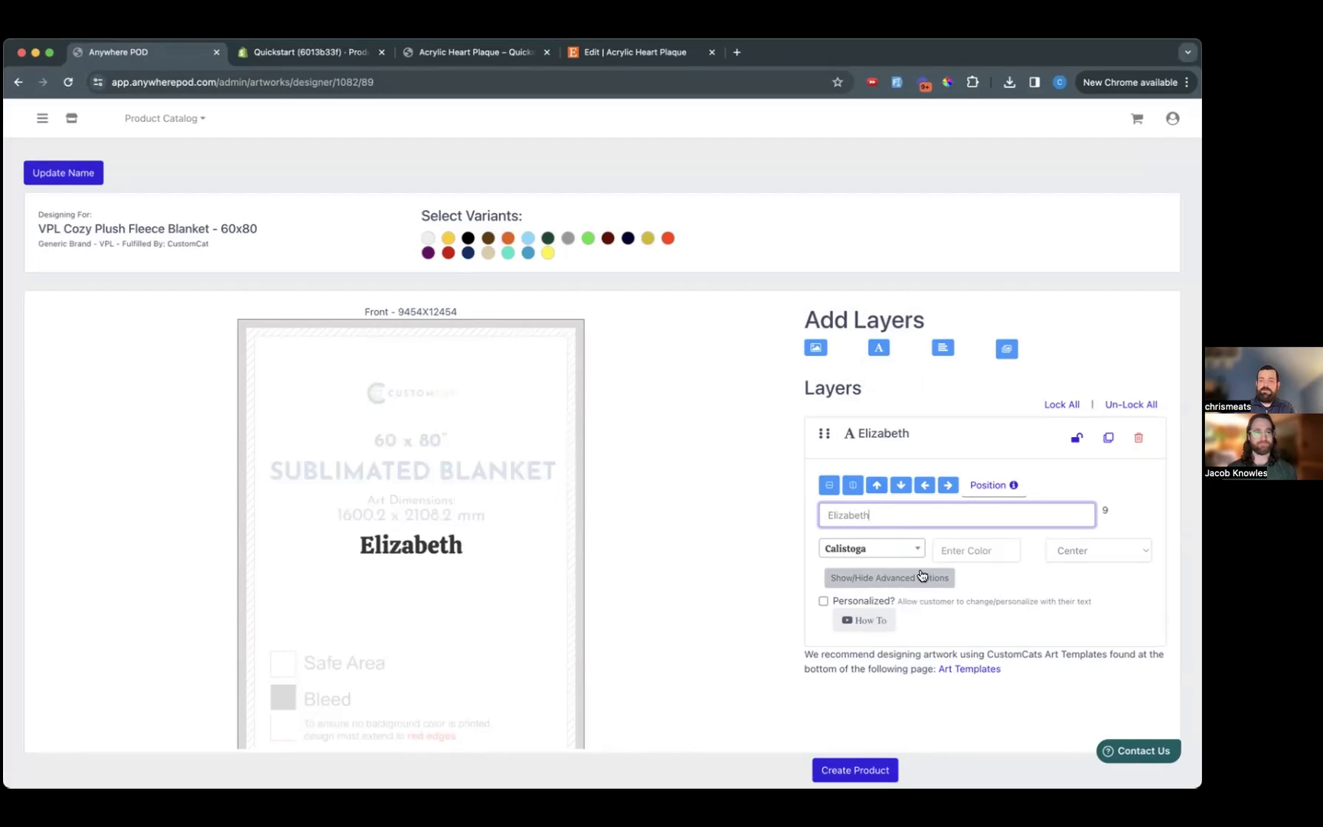
click(890, 550)
text(script)
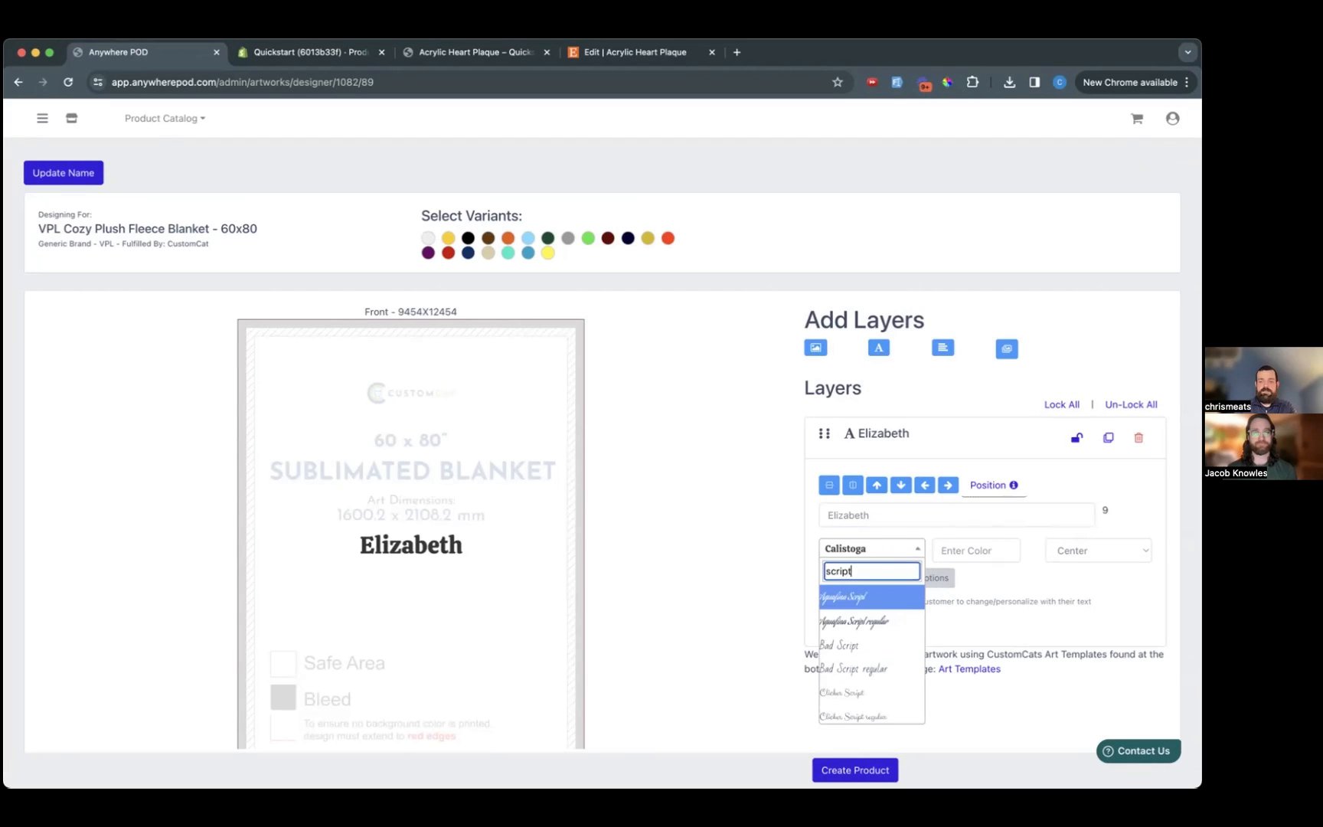
click(842, 692)
click(823, 601)
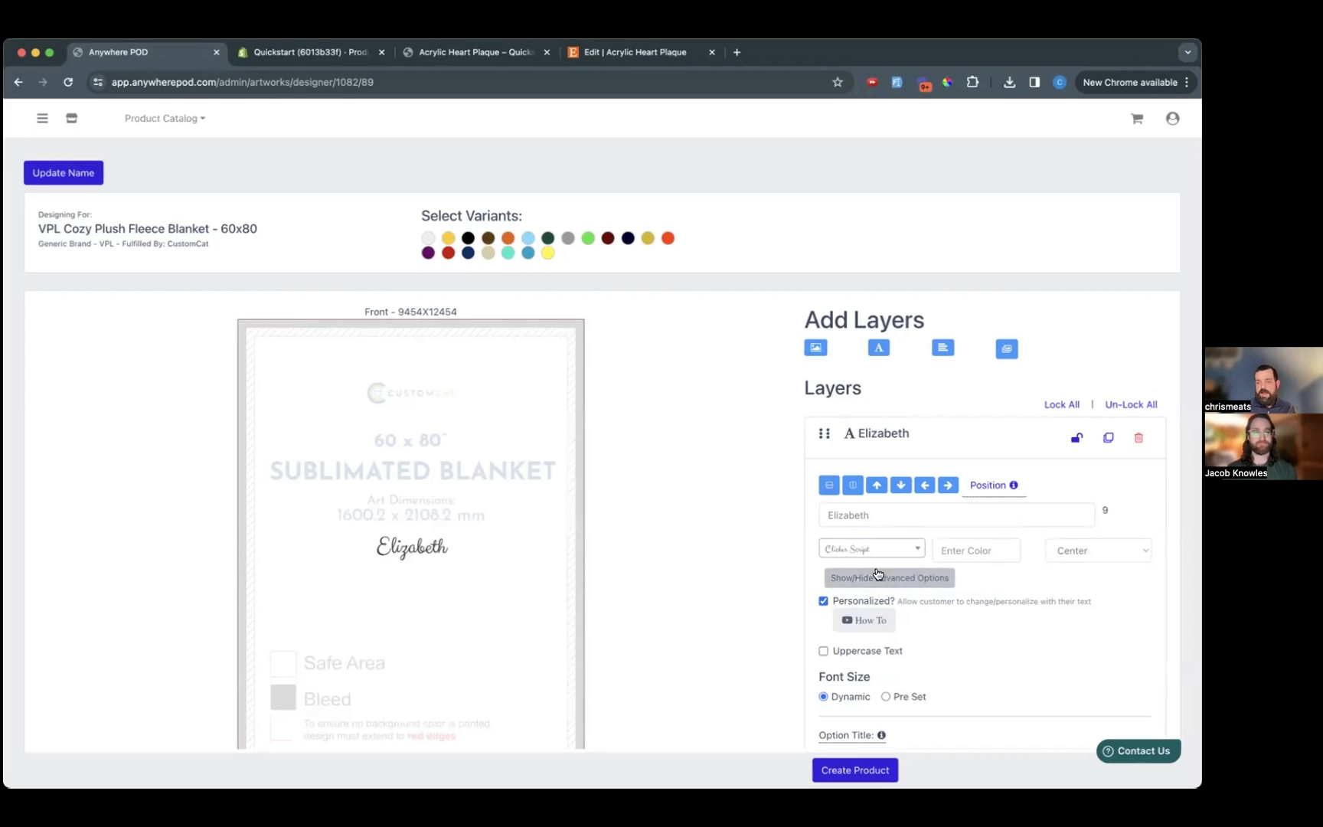
- Turn the name layer into a repeating pattern with horizontal spacing 64 and vertical spacing 59
click(869, 580)
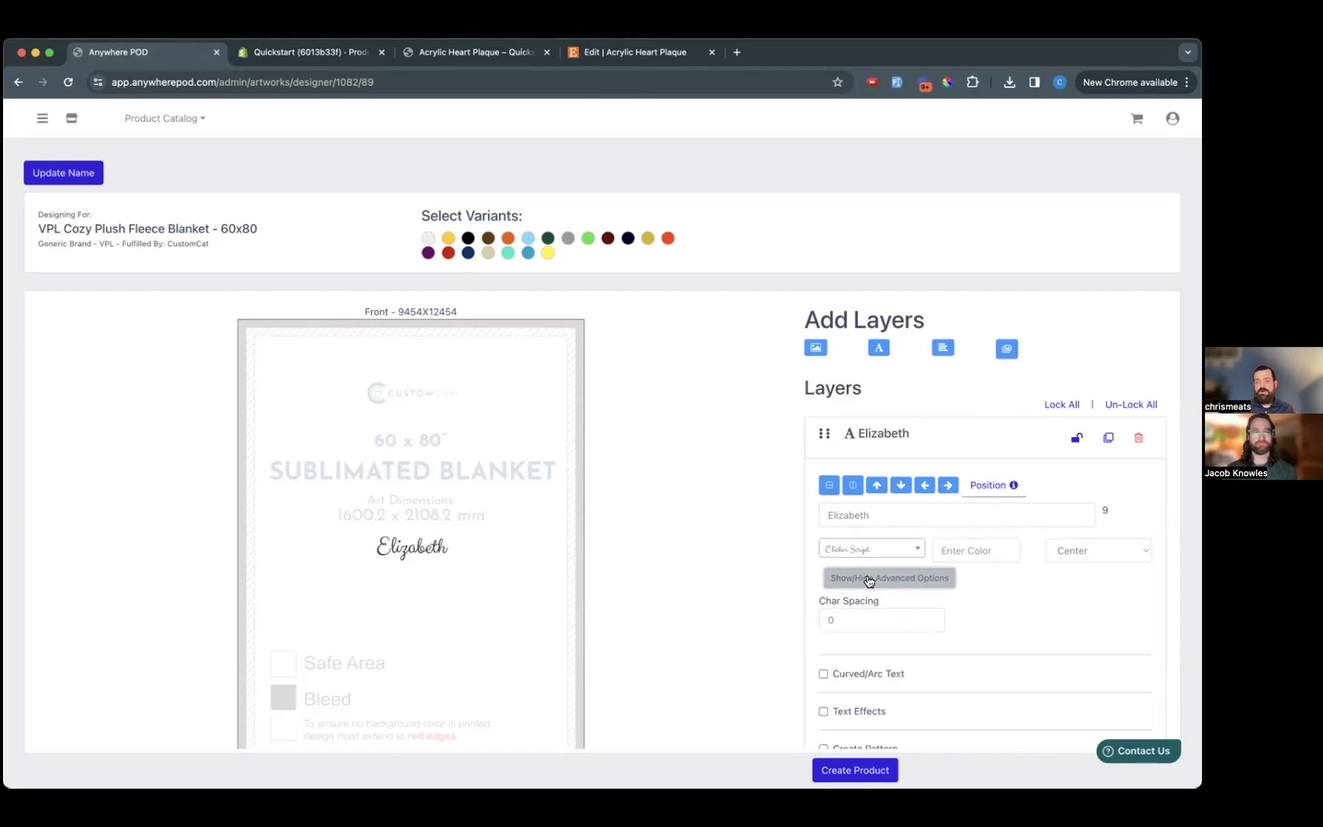
scroll(921, 588, down, 3)
scroll(921, 588, down, 1)
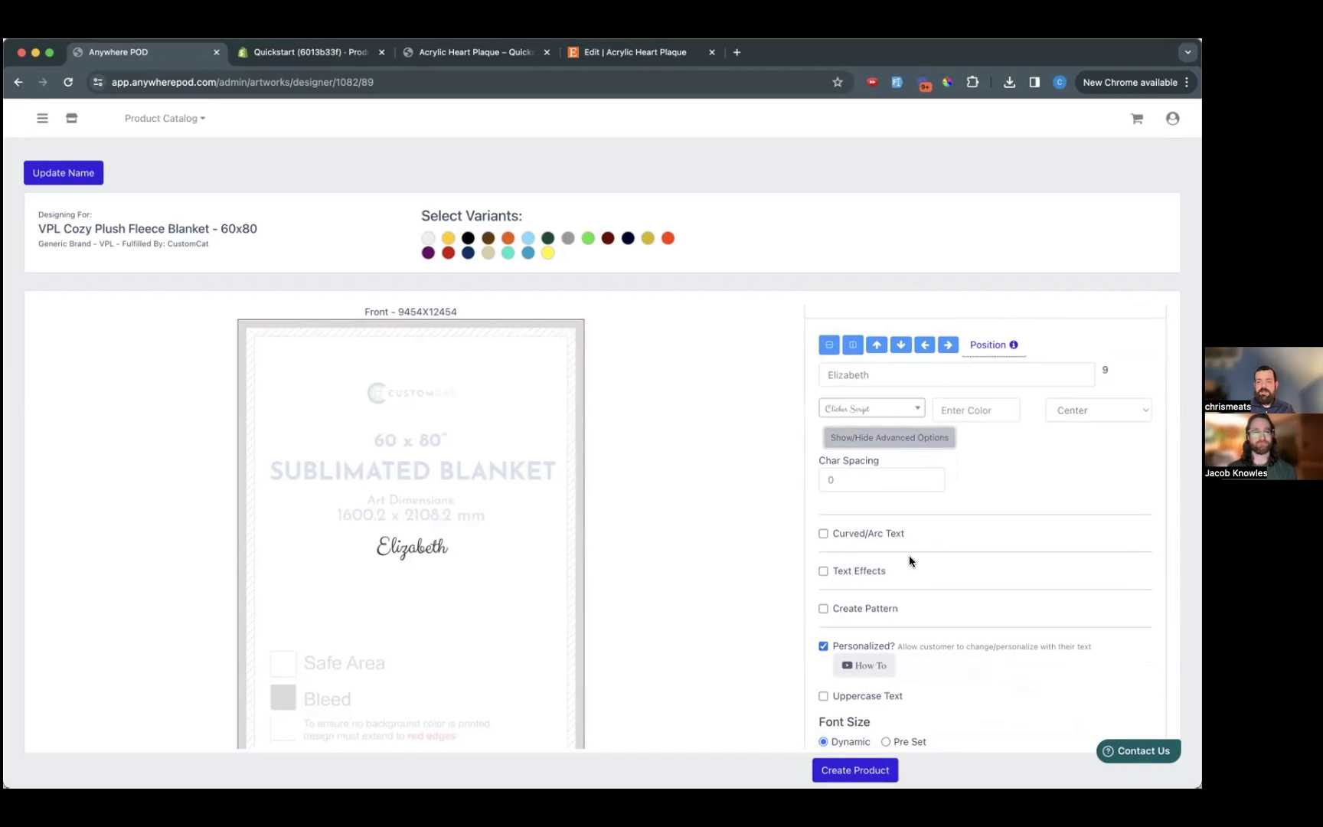
scroll(909, 555, down, 1)
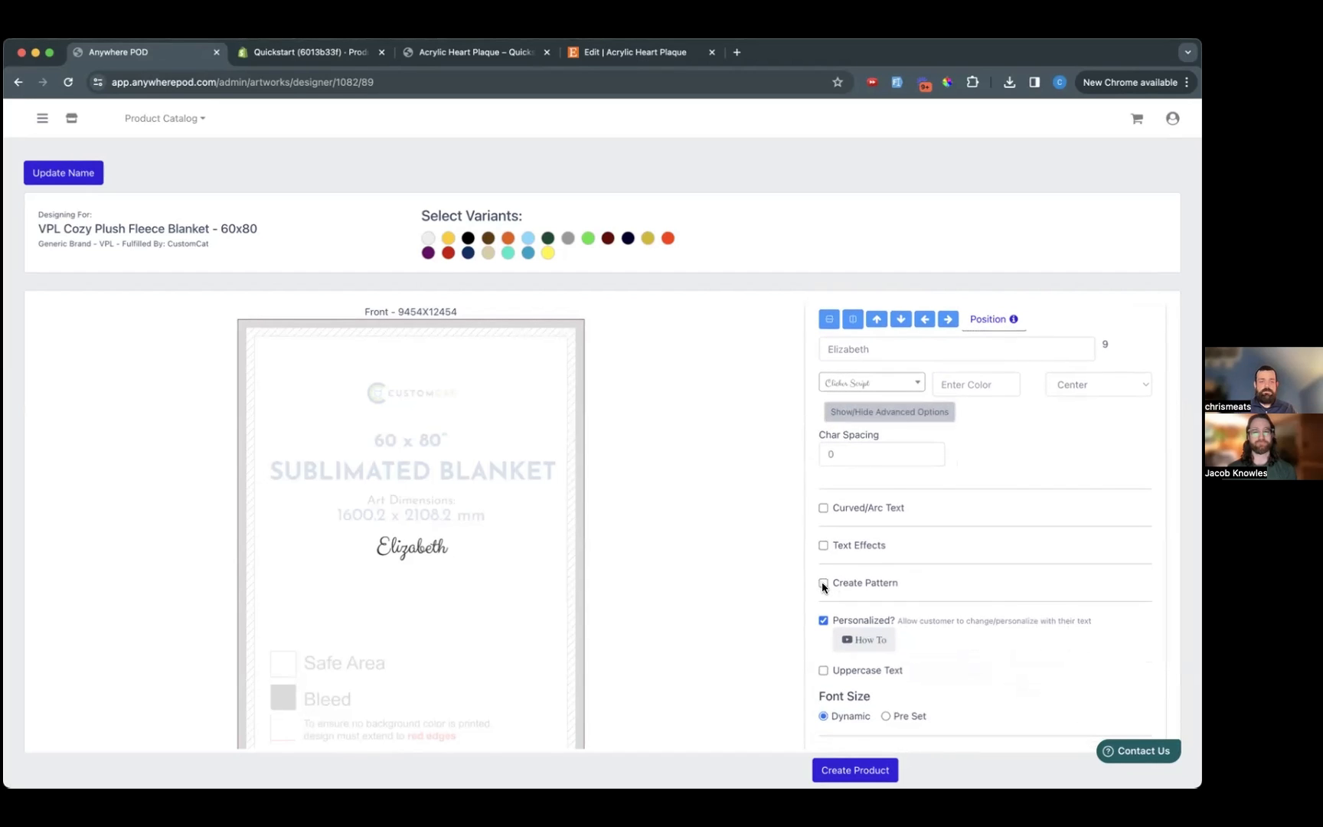
click(823, 584)
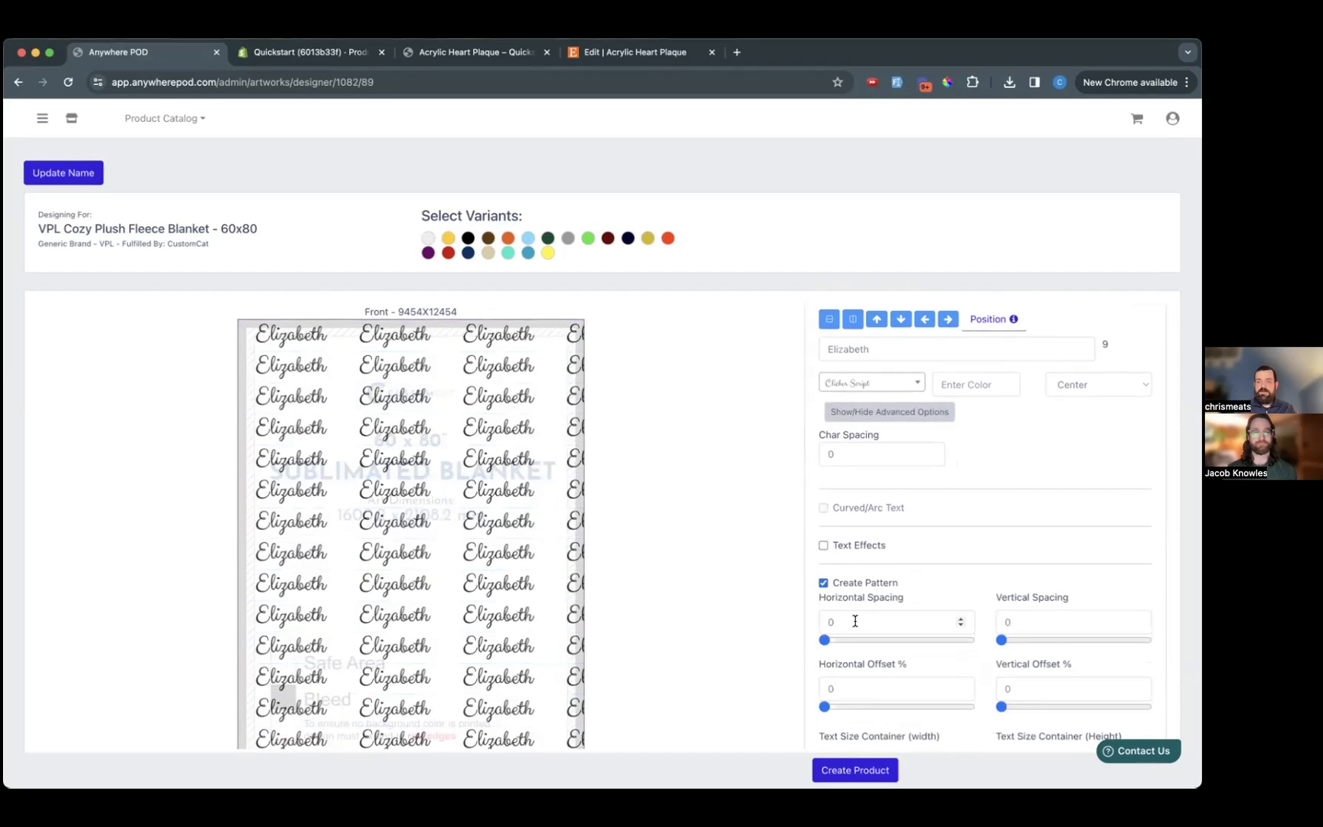
scroll(969, 595, down, 2)
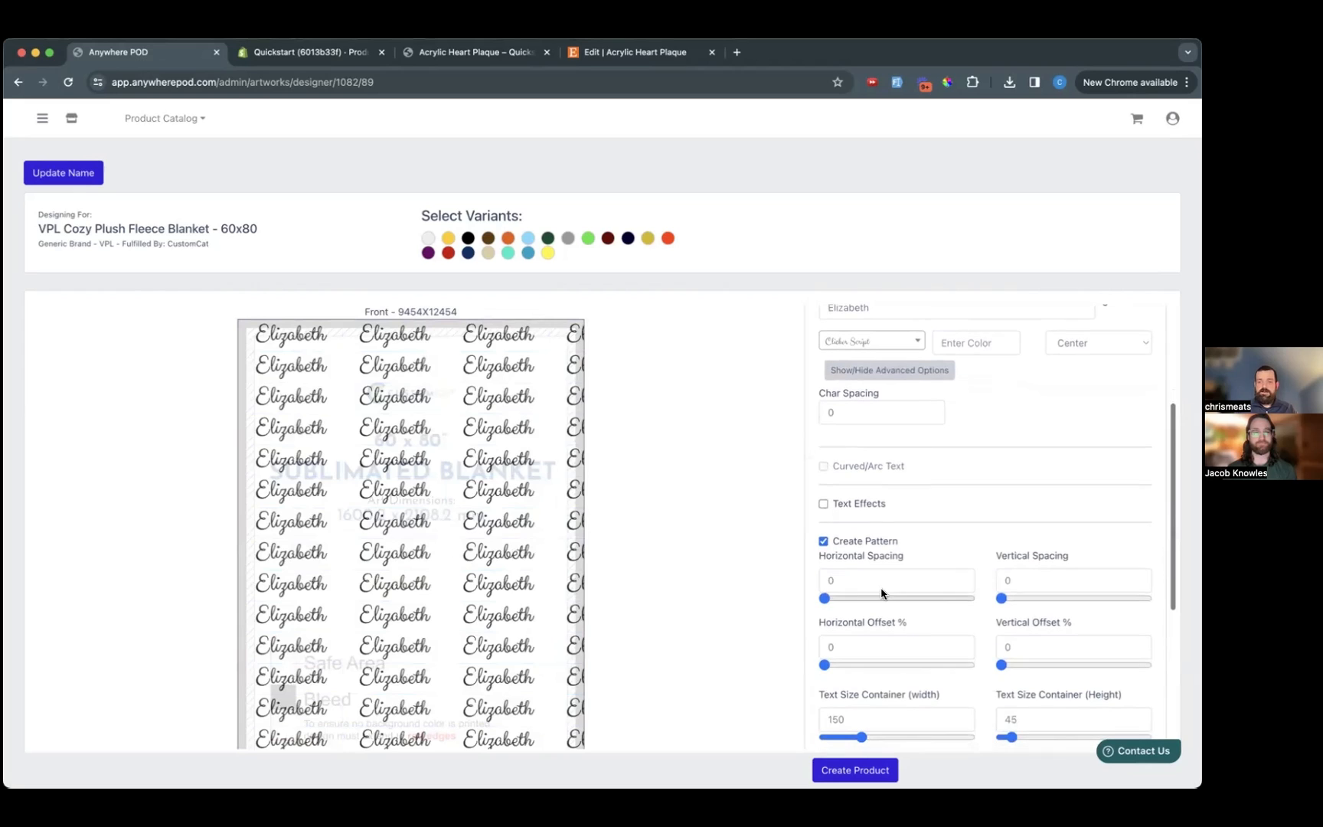
drag(825, 598, 844, 598)
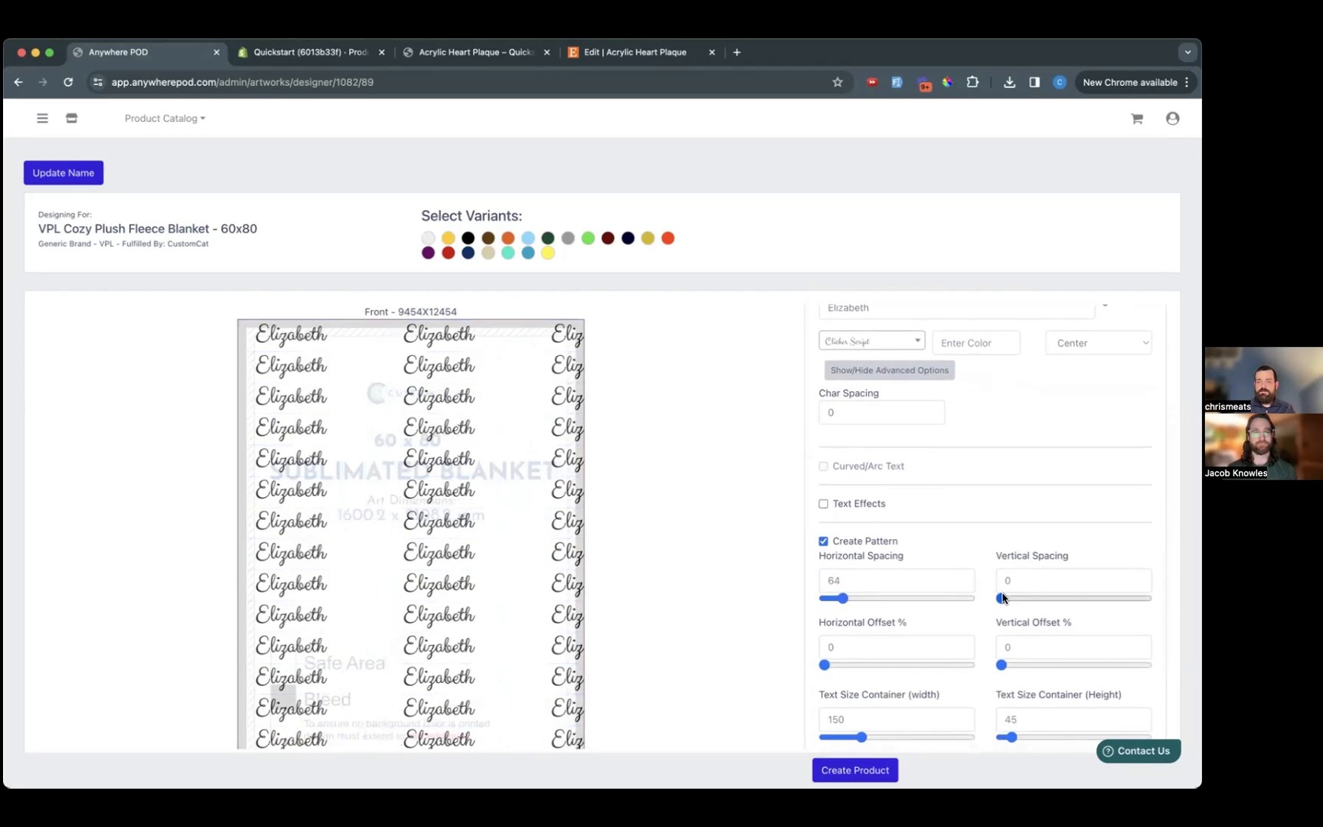
drag(1001, 599, 1031, 600)
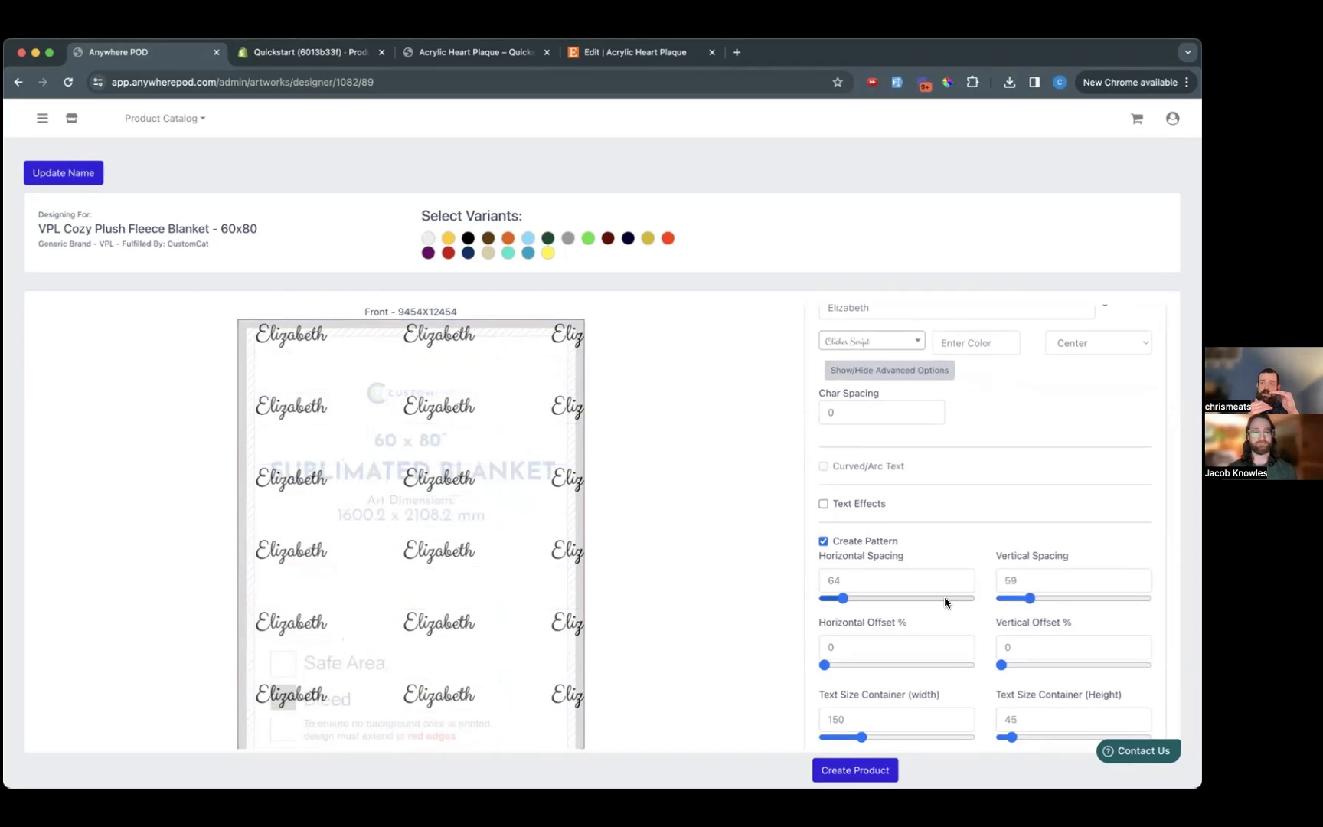
- Set the pattern's horizontal offset to 50% and center the pattern on the blanket
click(851, 646)
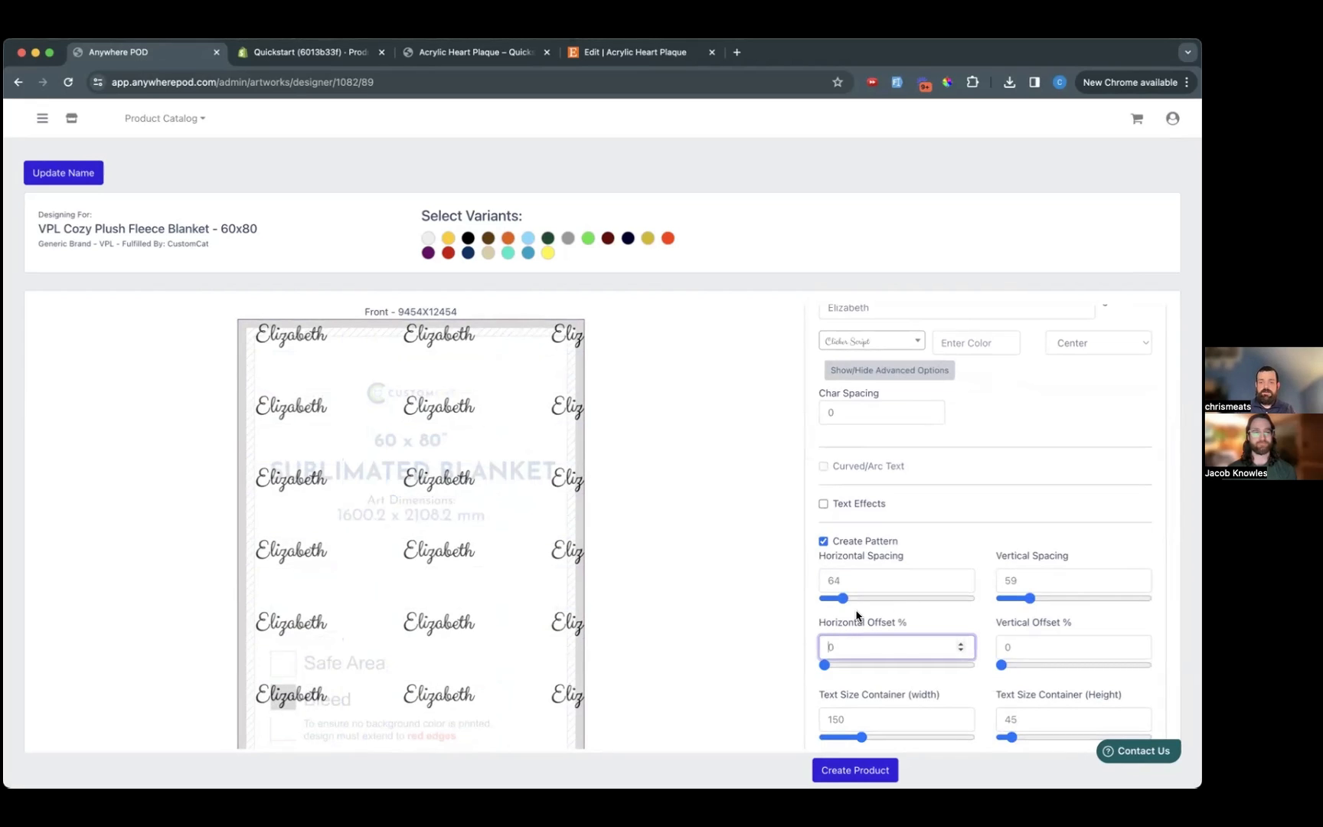
text(5)
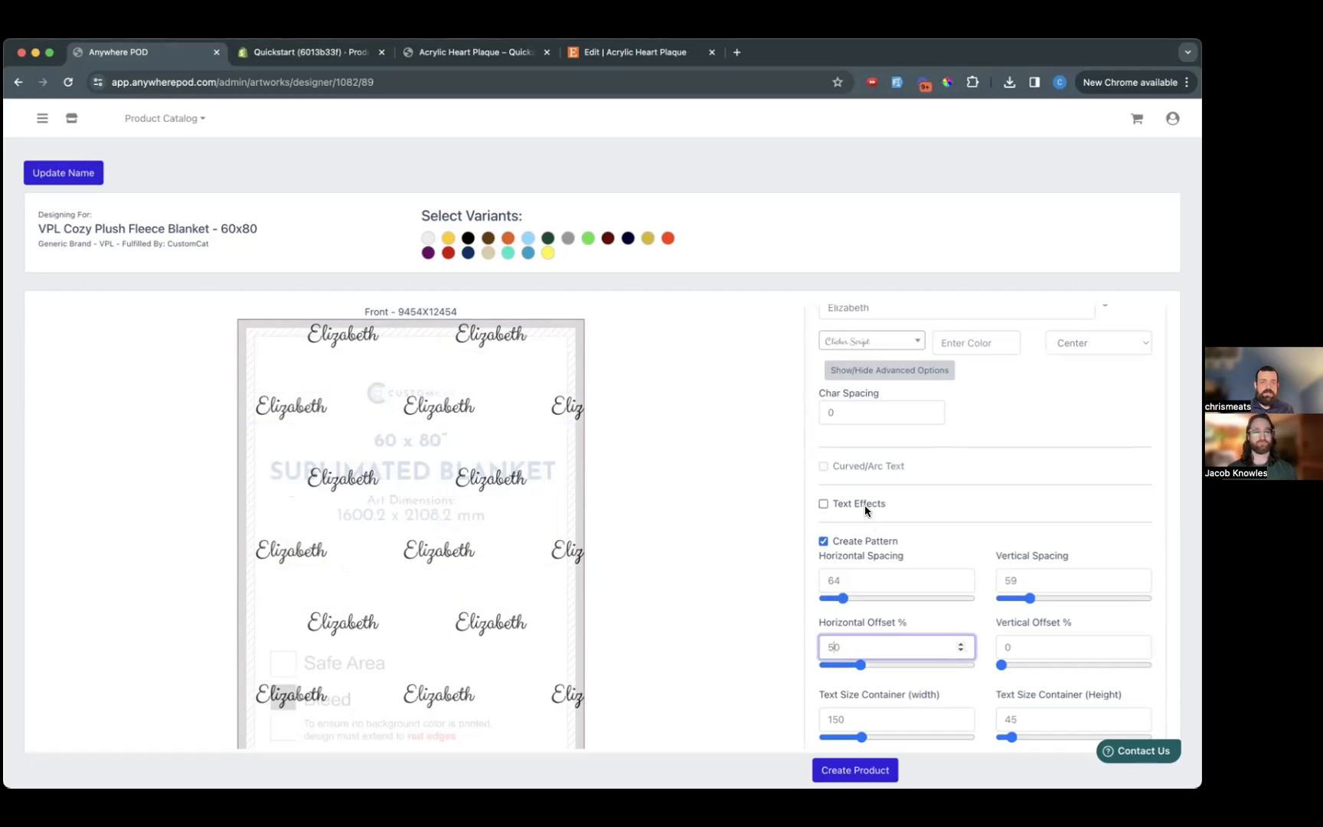
scroll(948, 485, up, 1)
scroll(949, 486, up, 3)
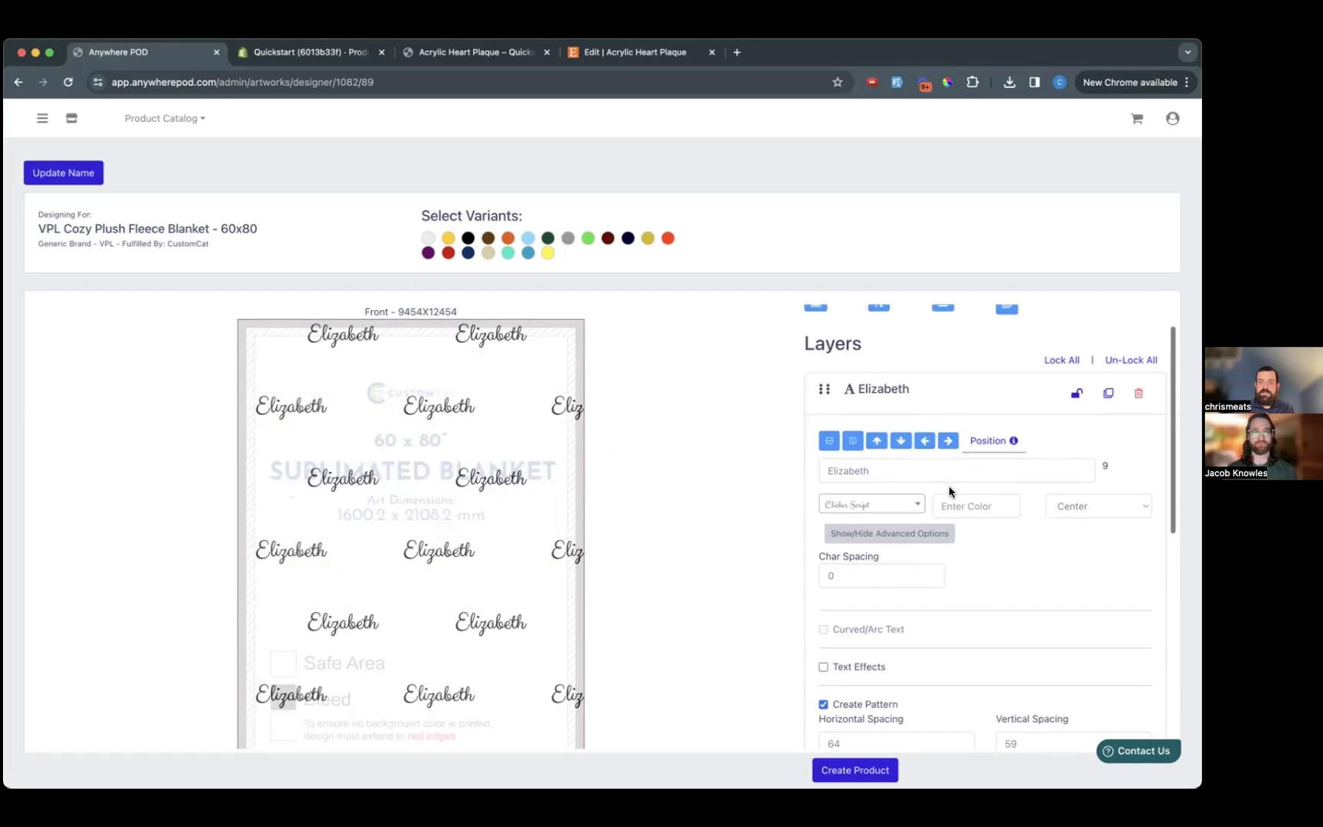
click(852, 442)
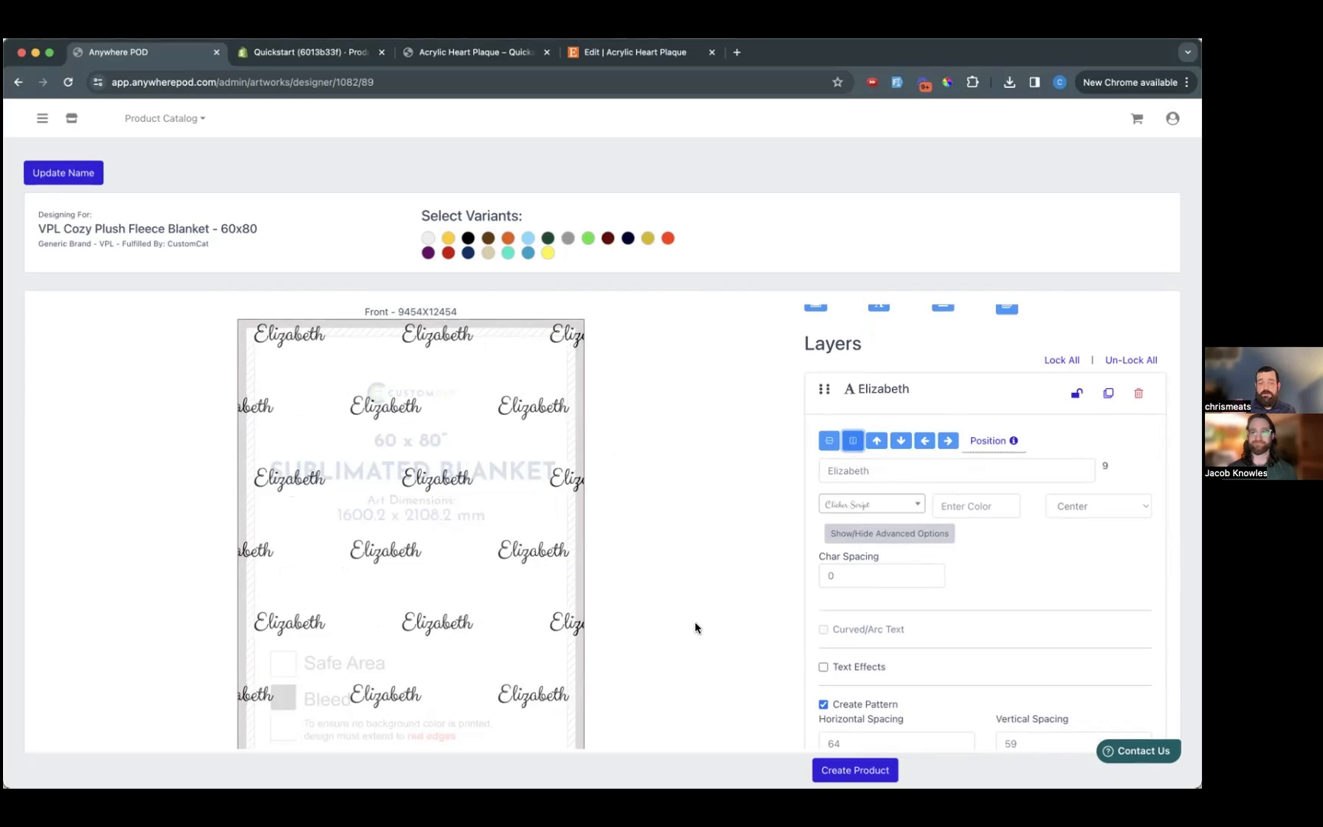
- Select the white, mint green and Columbia Blue color variants for the blanket
click(427, 238)
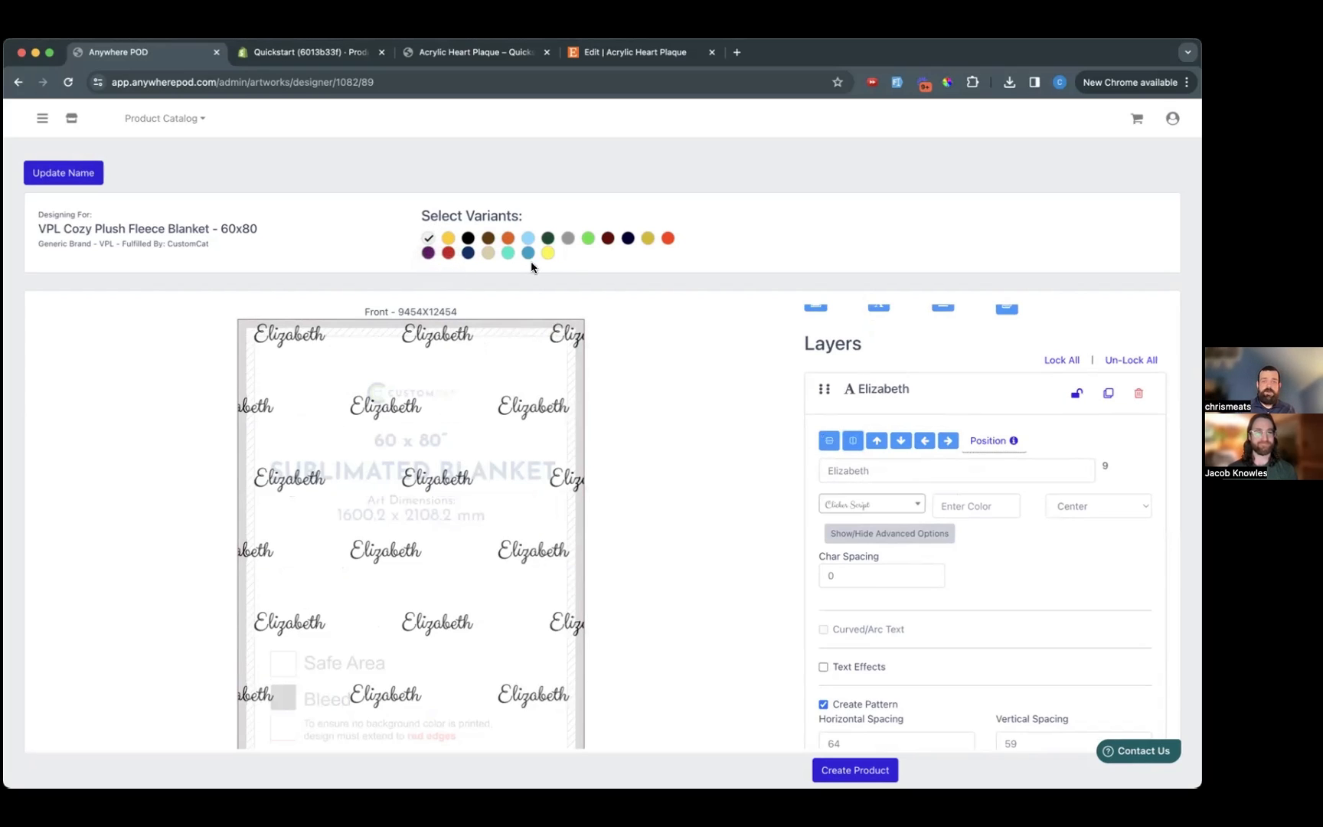
click(507, 252)
click(527, 241)
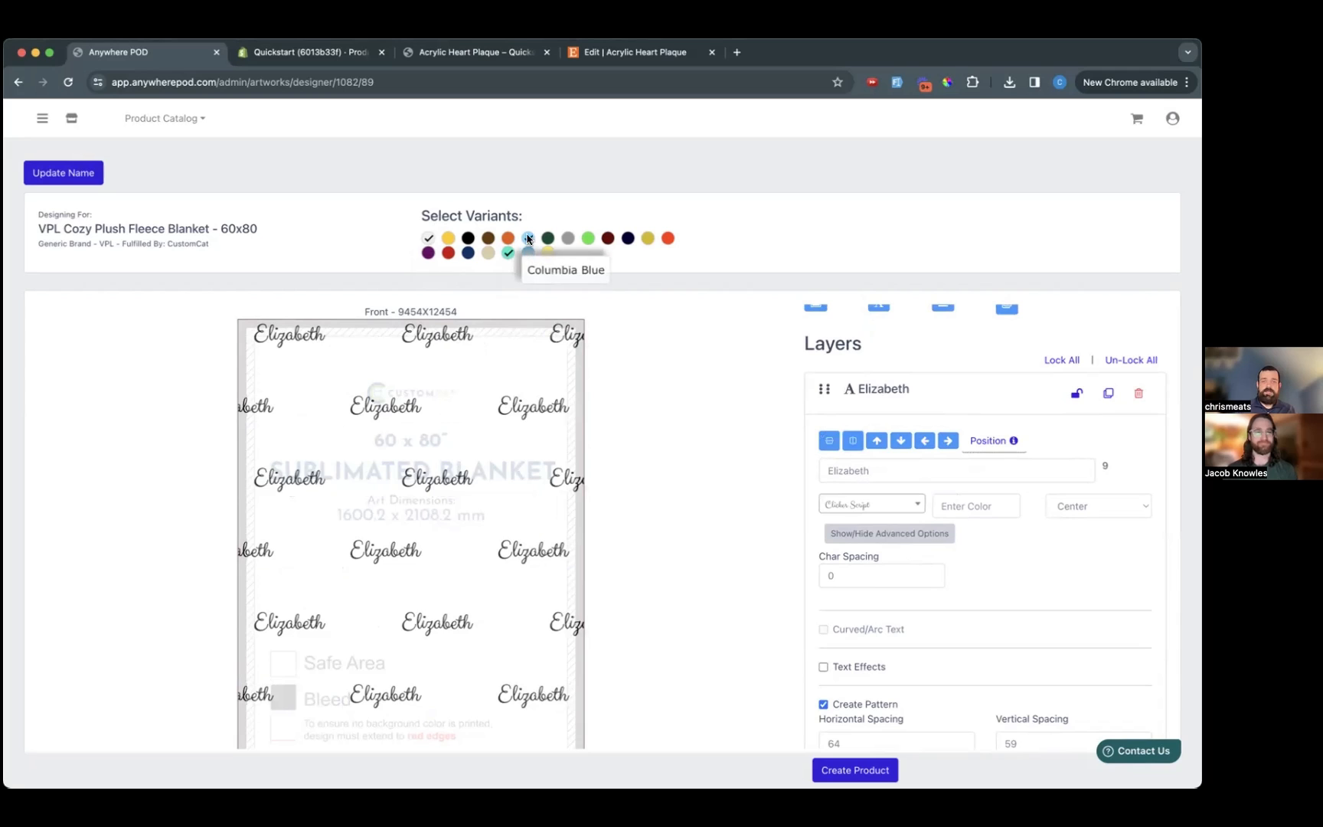
- Create the 60x80 fleece blanket product from the finished name-pattern design and go to its variants table
click(853, 770)
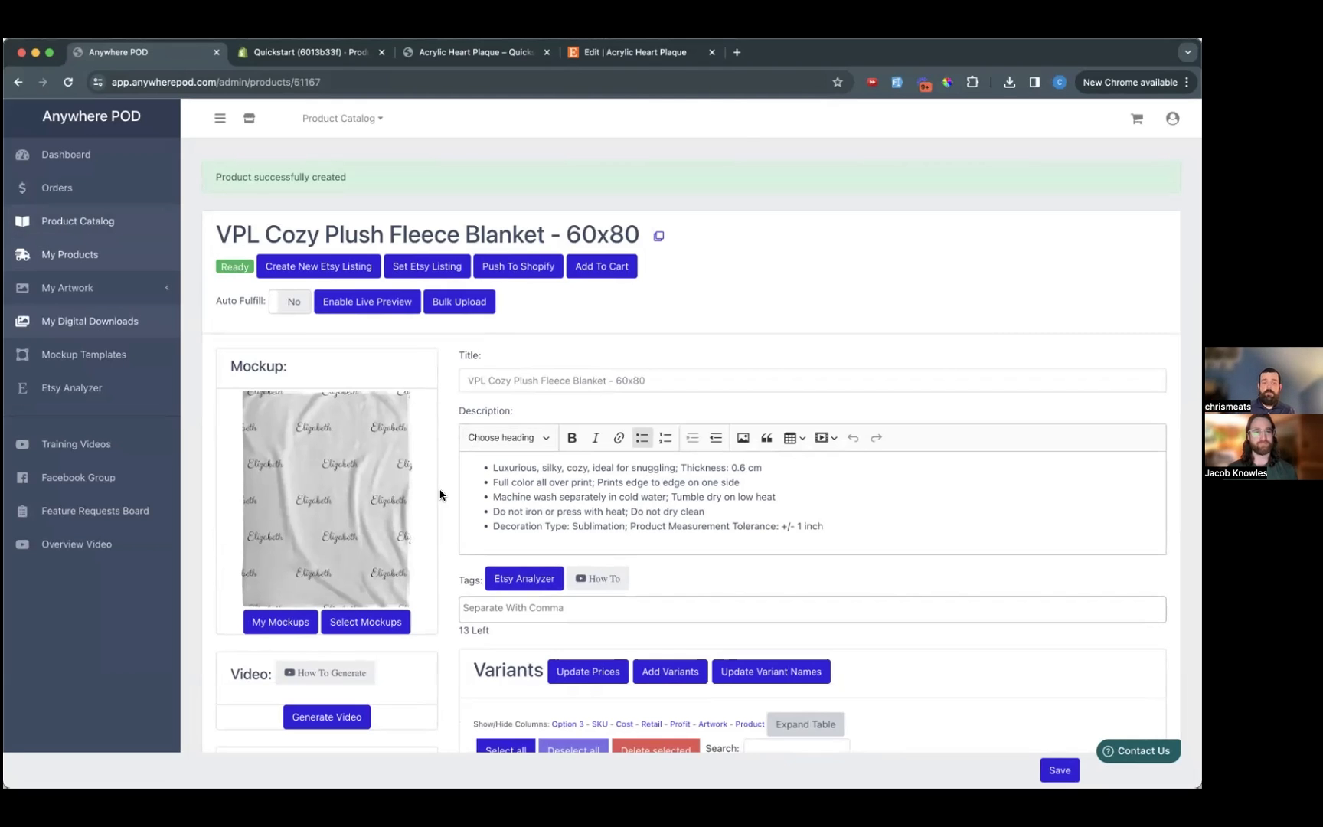
scroll(449, 521, down, 3)
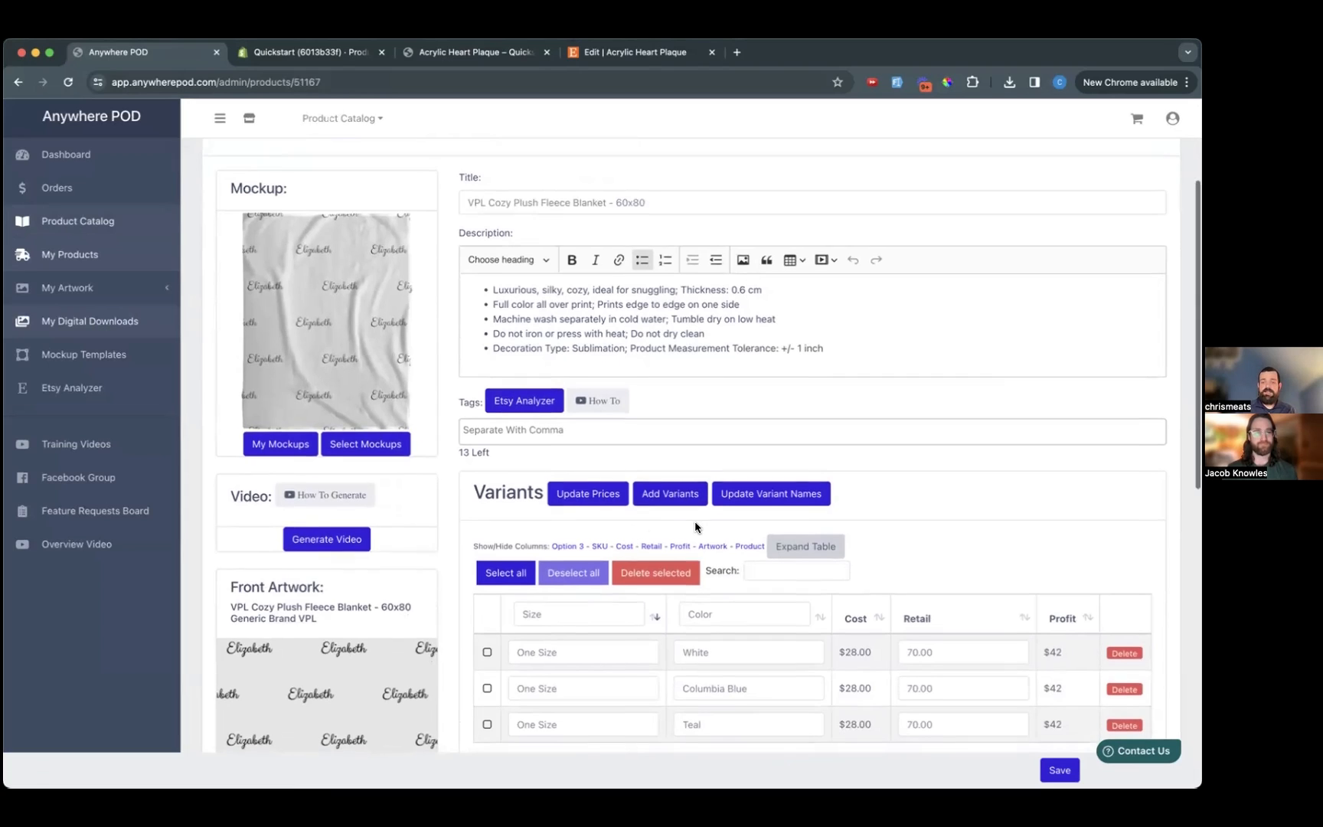
scroll(695, 521, down, 1)
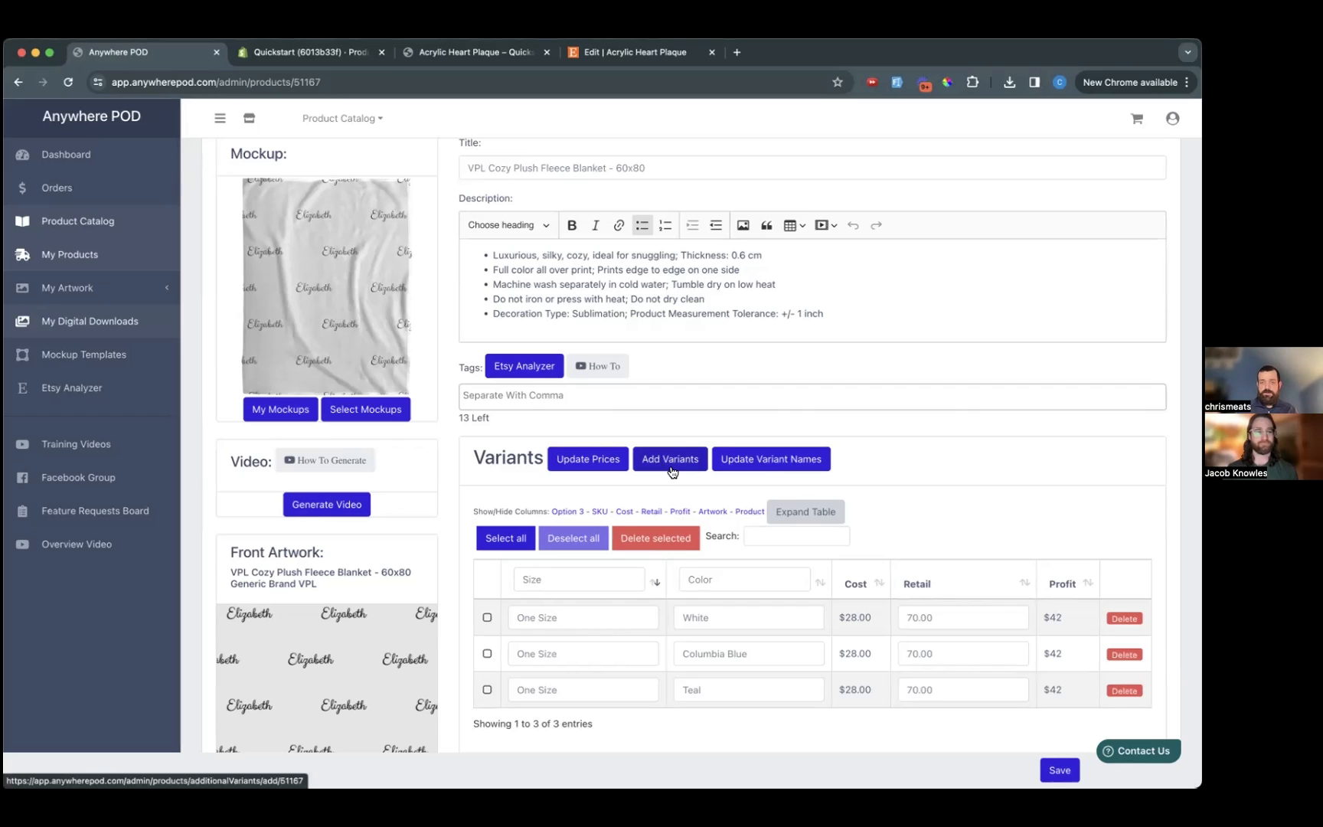
scroll(681, 482, down, 2)
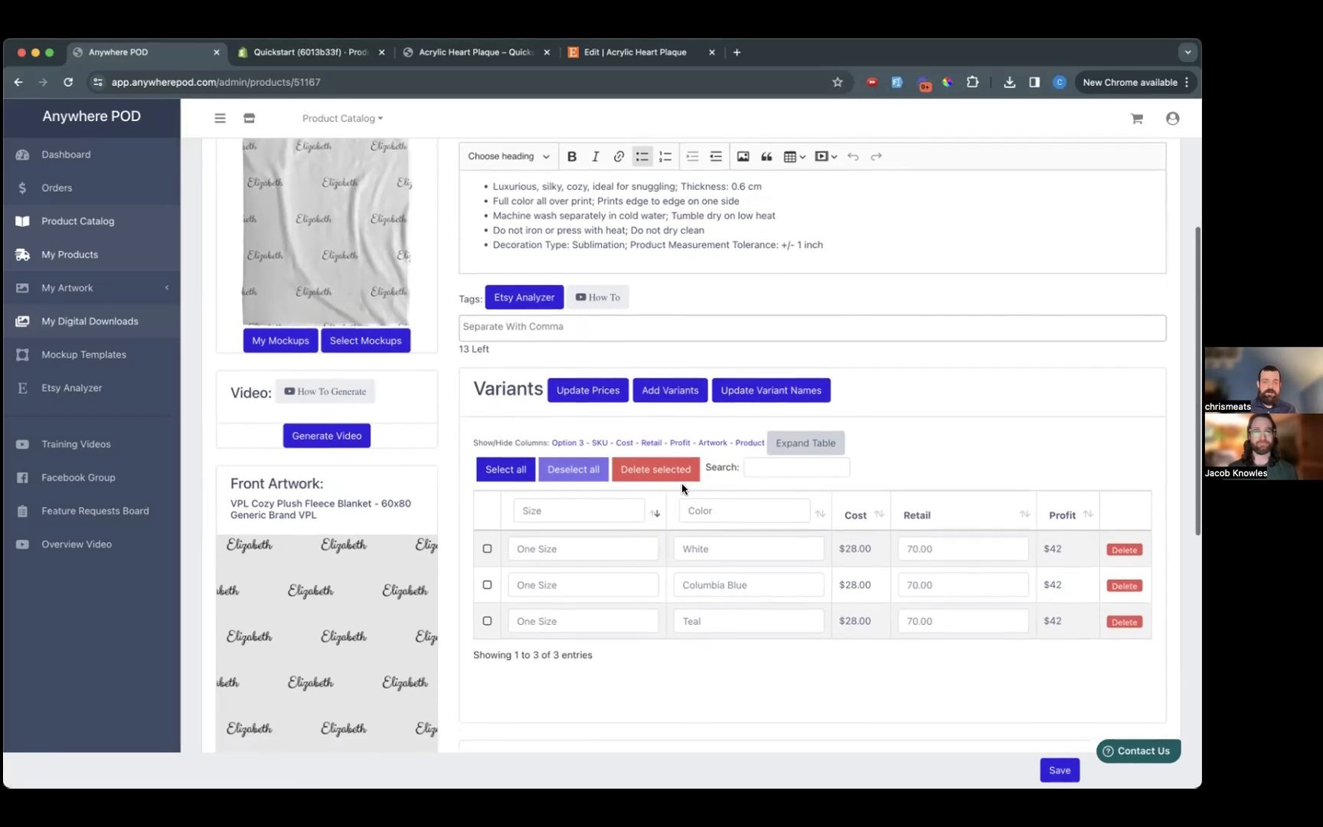
- Rename the size of the White, Columbia Blue and Teal variants to 60x80 and save the product
triple_click(566, 549)
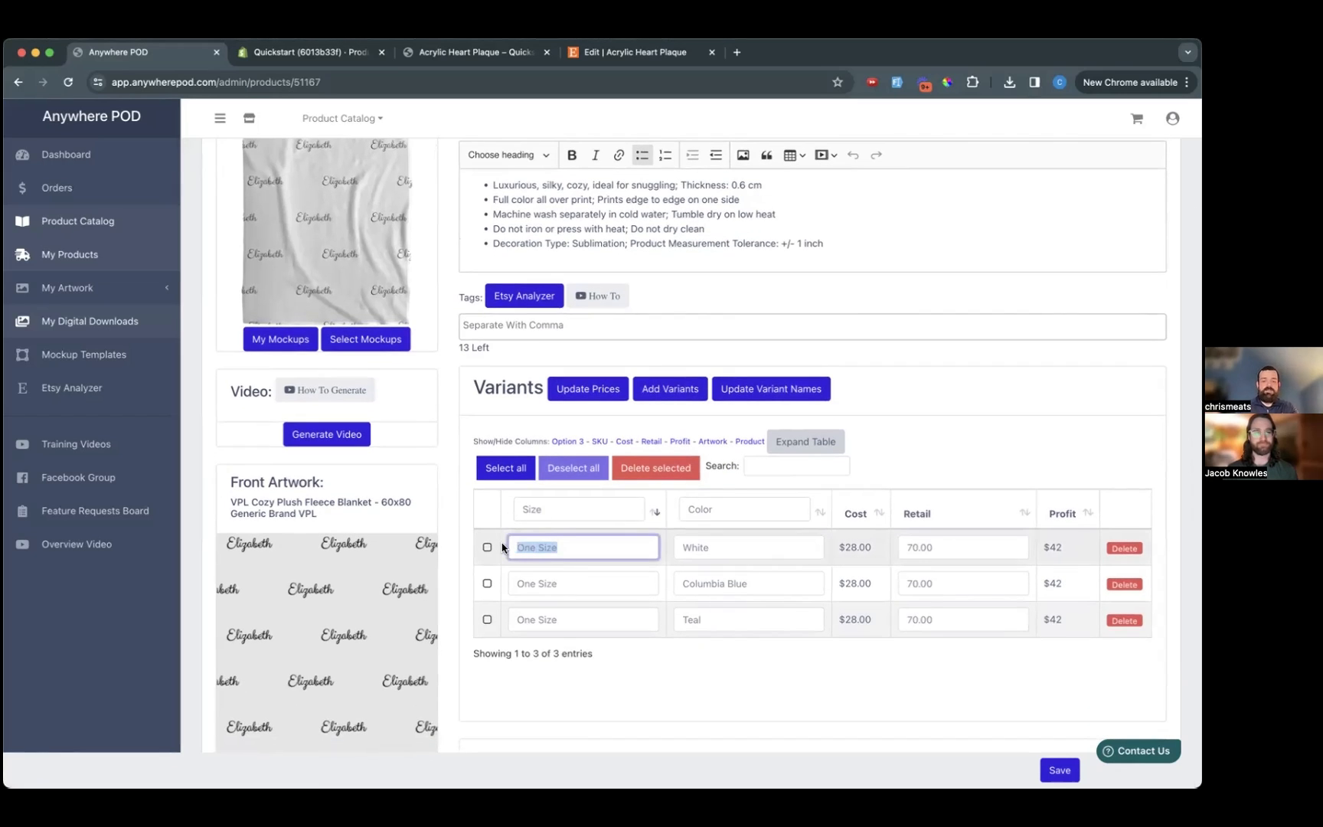
text(60x80)
key(ctrl+a)
key(ctrl+c)
triple_click(563, 591)
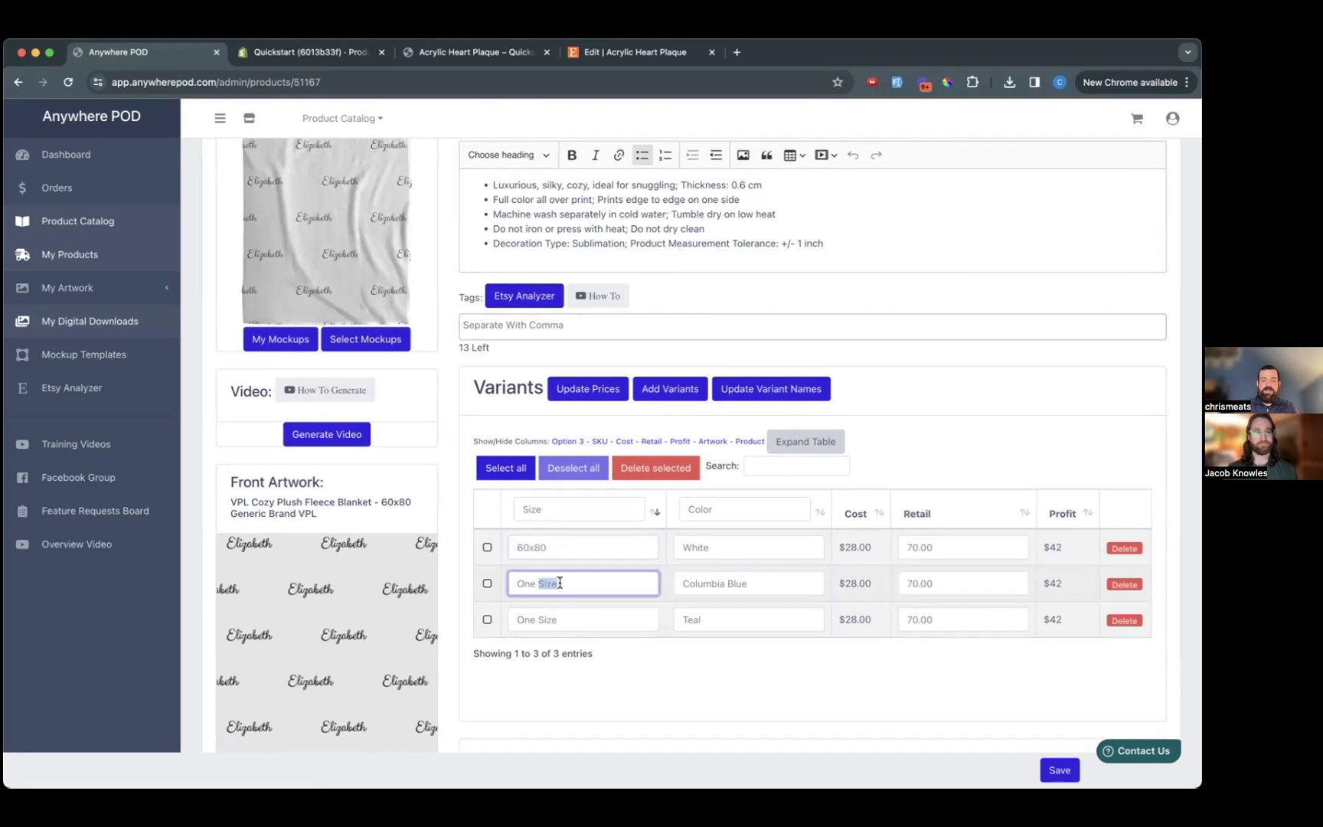
key(ctrl+v)
triple_click(563, 618)
key(ctrl+v)
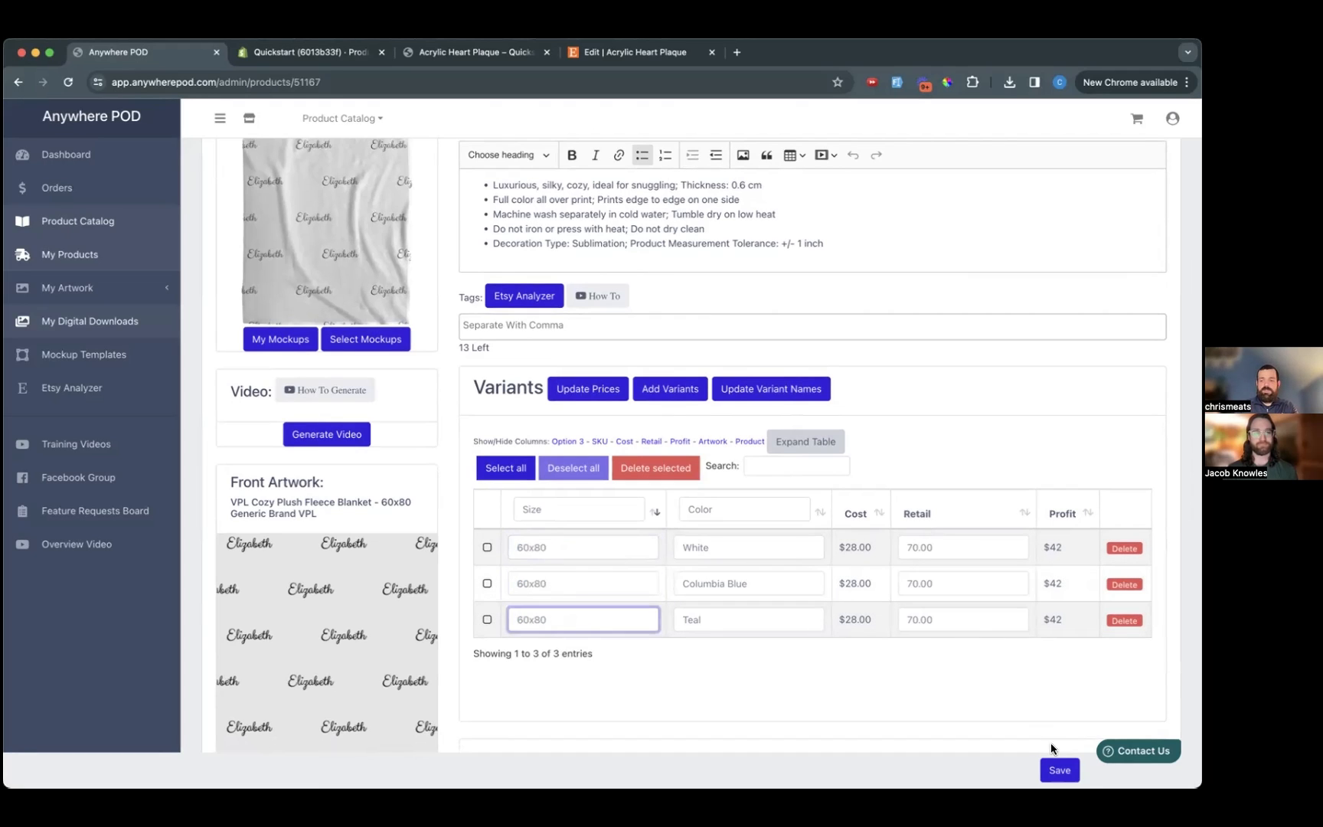
click(1063, 775)
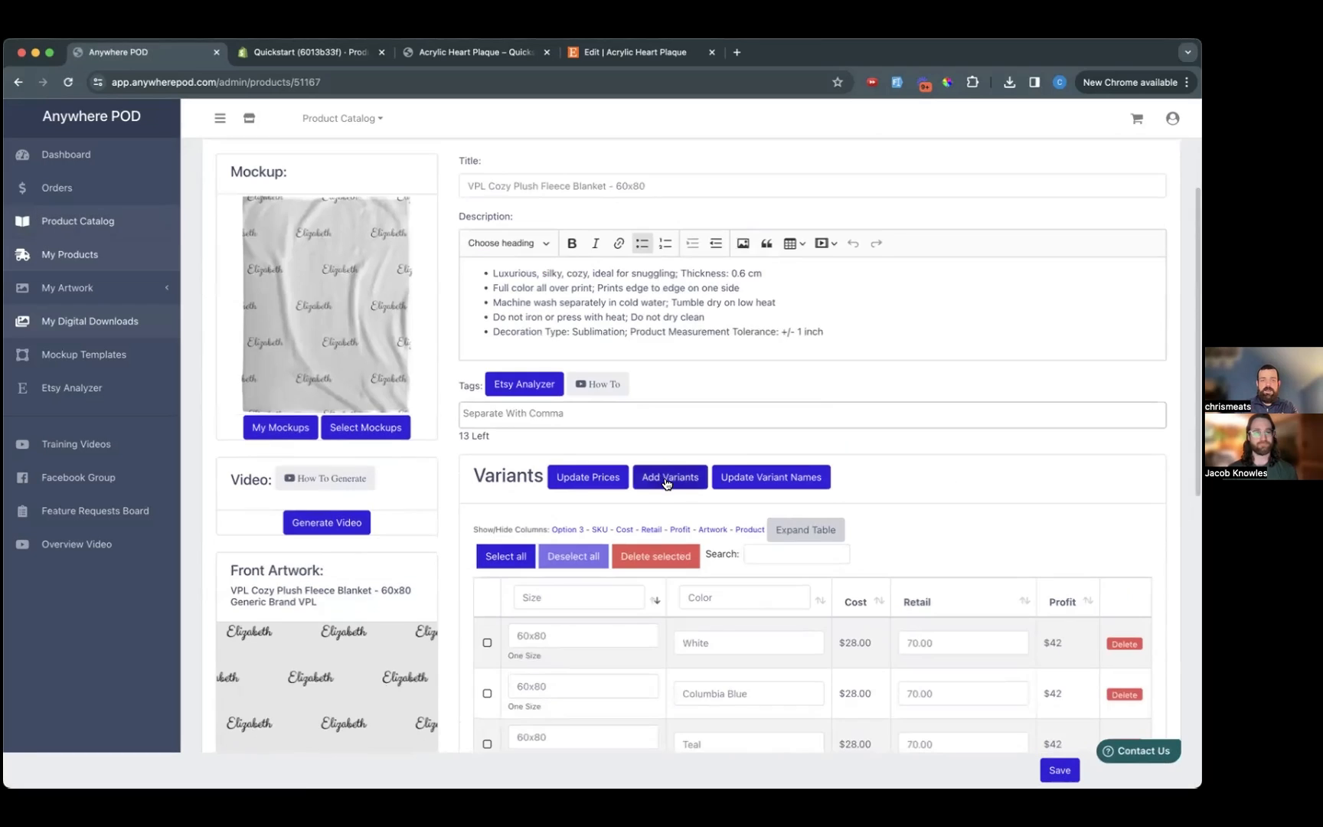
- Start adding variants from the VPM Cozy Plush Fleece Blanket - 50x60, reusing the name-pattern artwork from the library
click(666, 482)
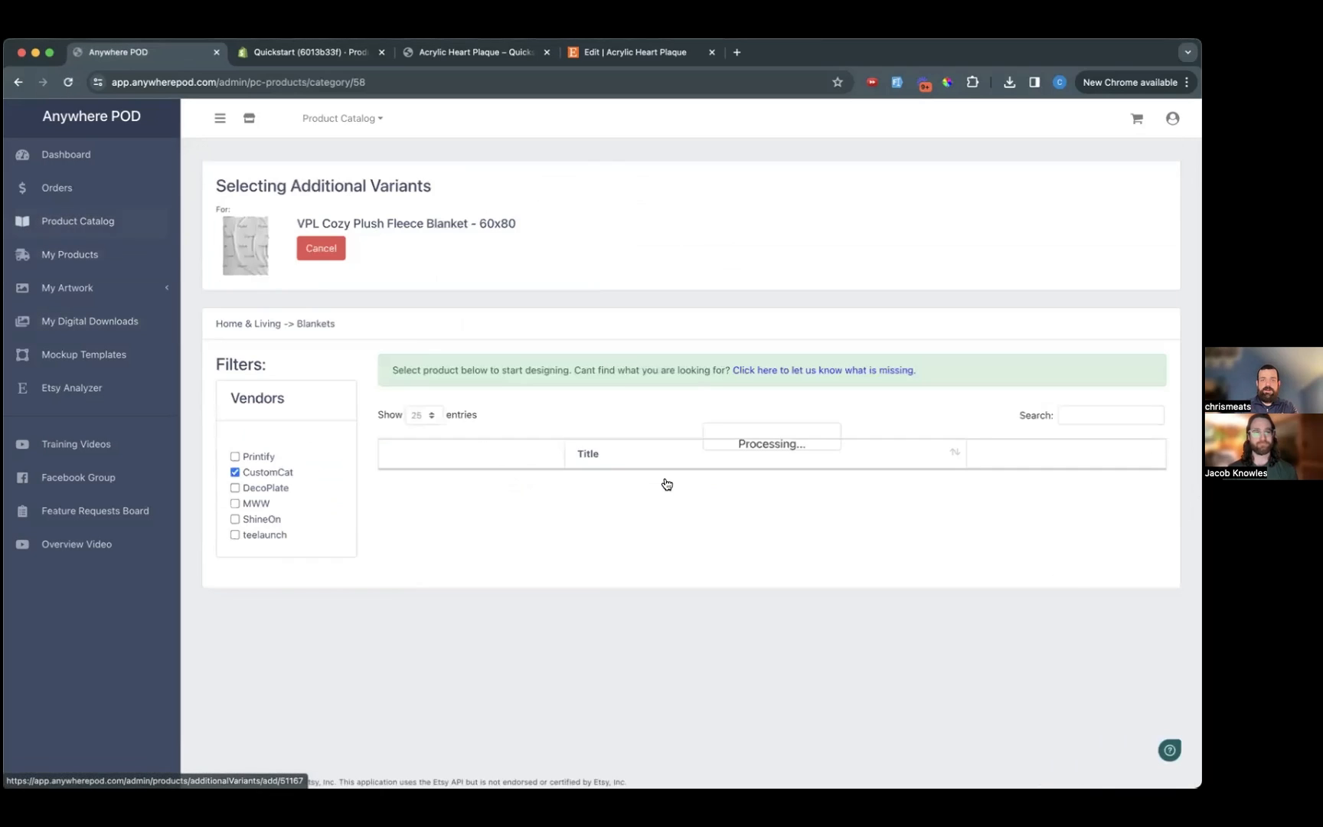
scroll(590, 491, down, 2)
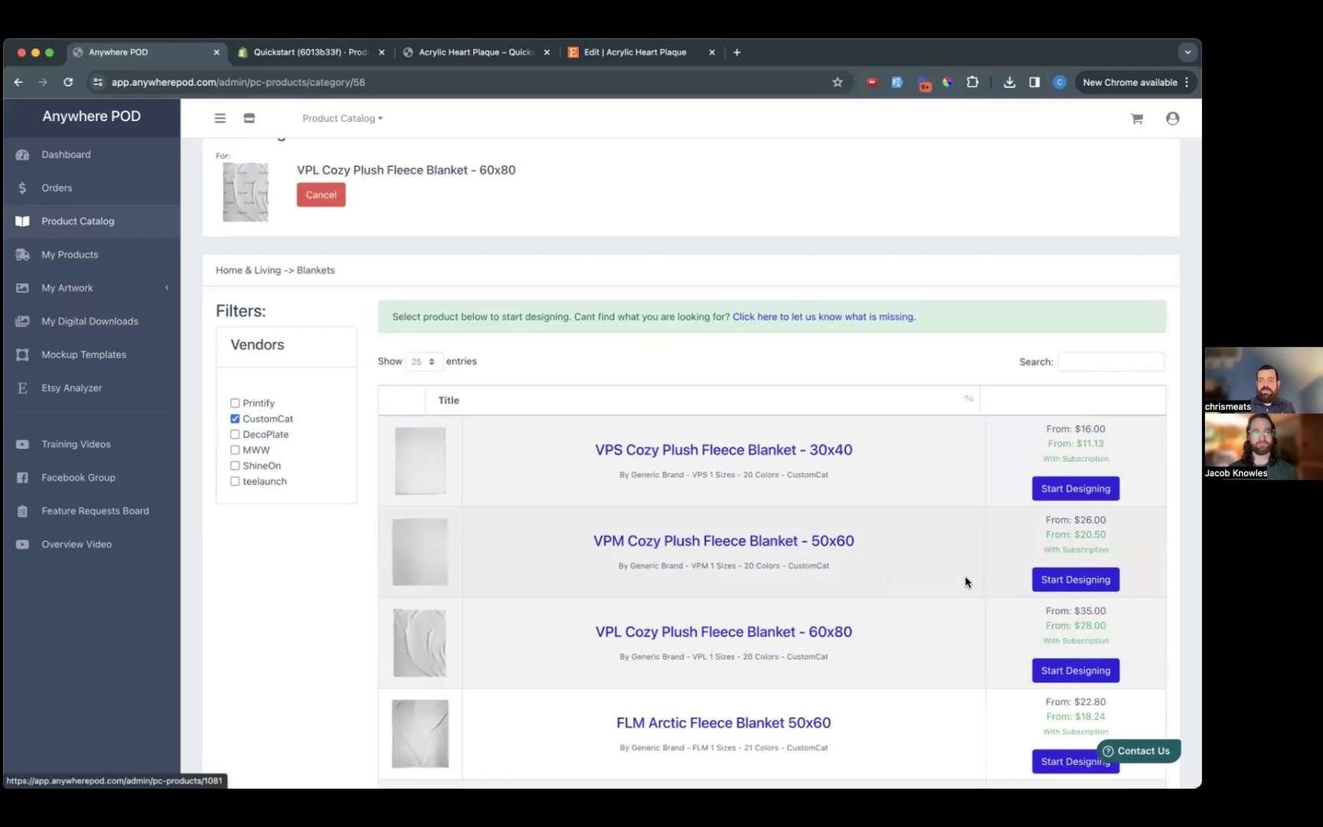
click(1062, 585)
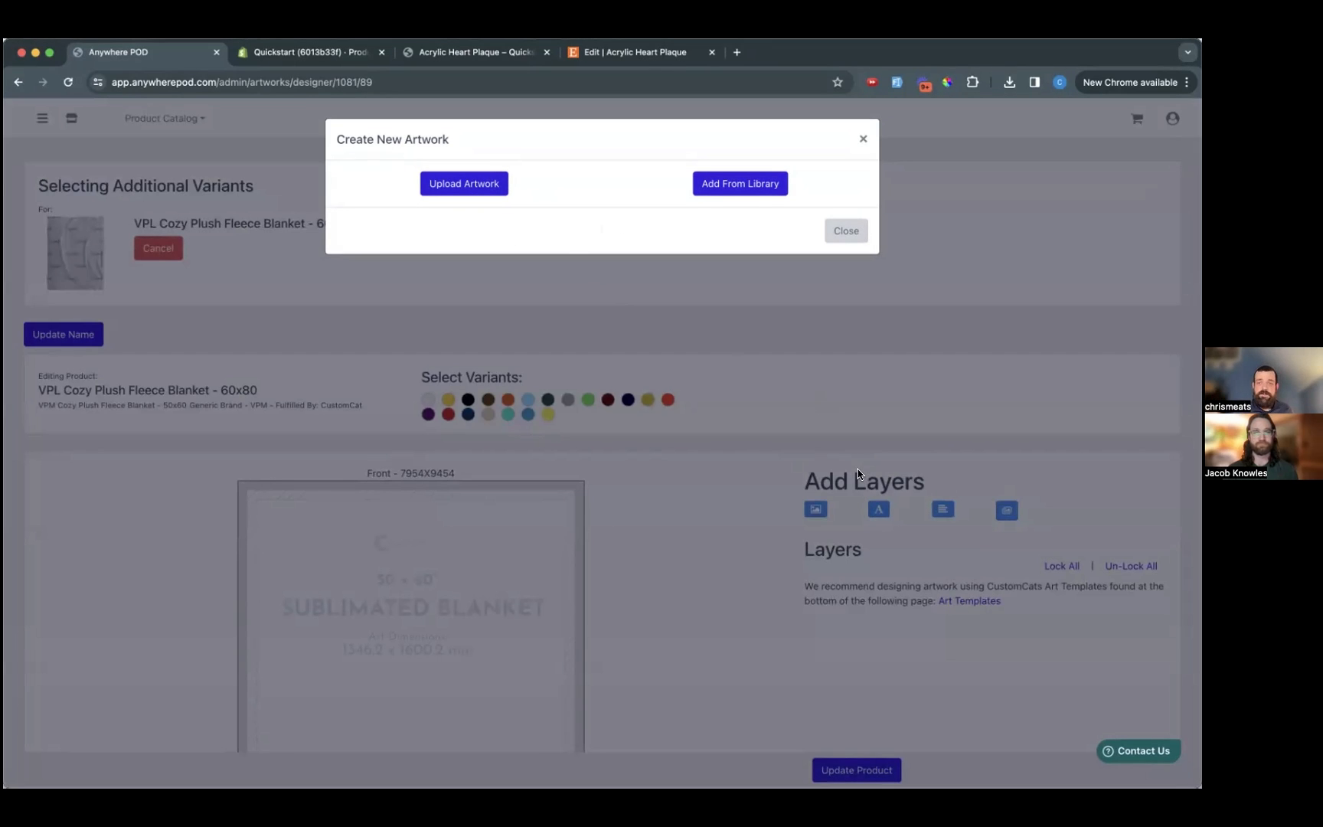
click(737, 187)
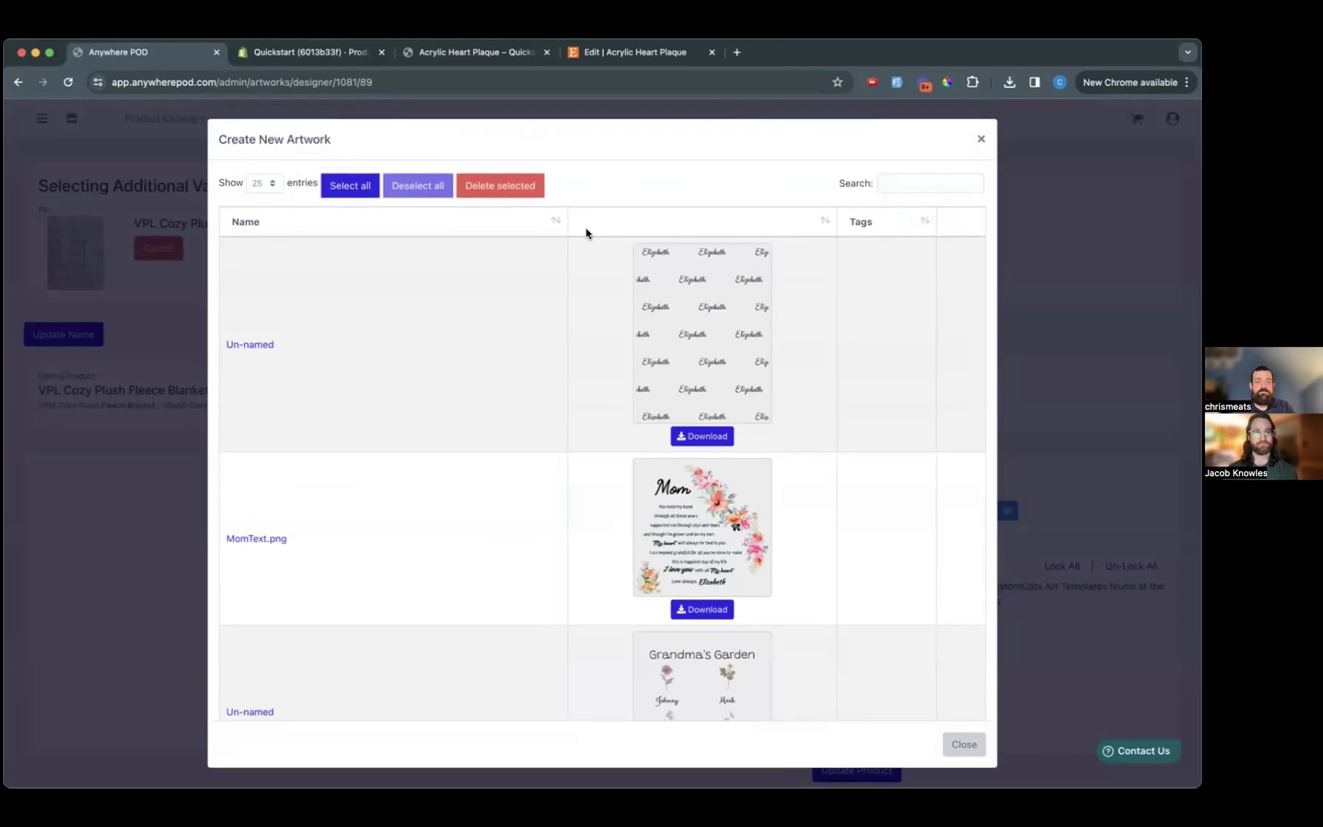
click(261, 346)
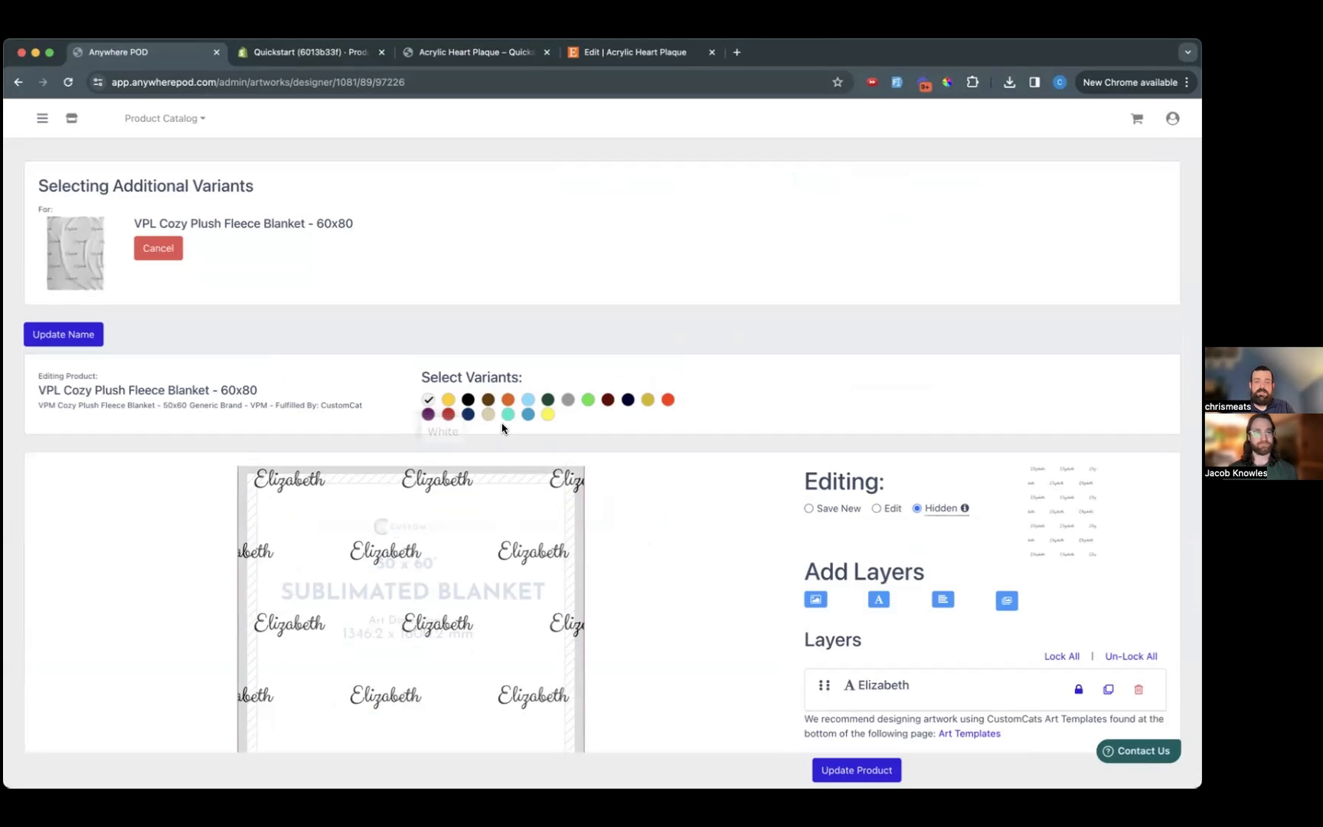
- Include the Teal and Turquoise colors alongside White for the 50x60 blanket and update the product
click(508, 416)
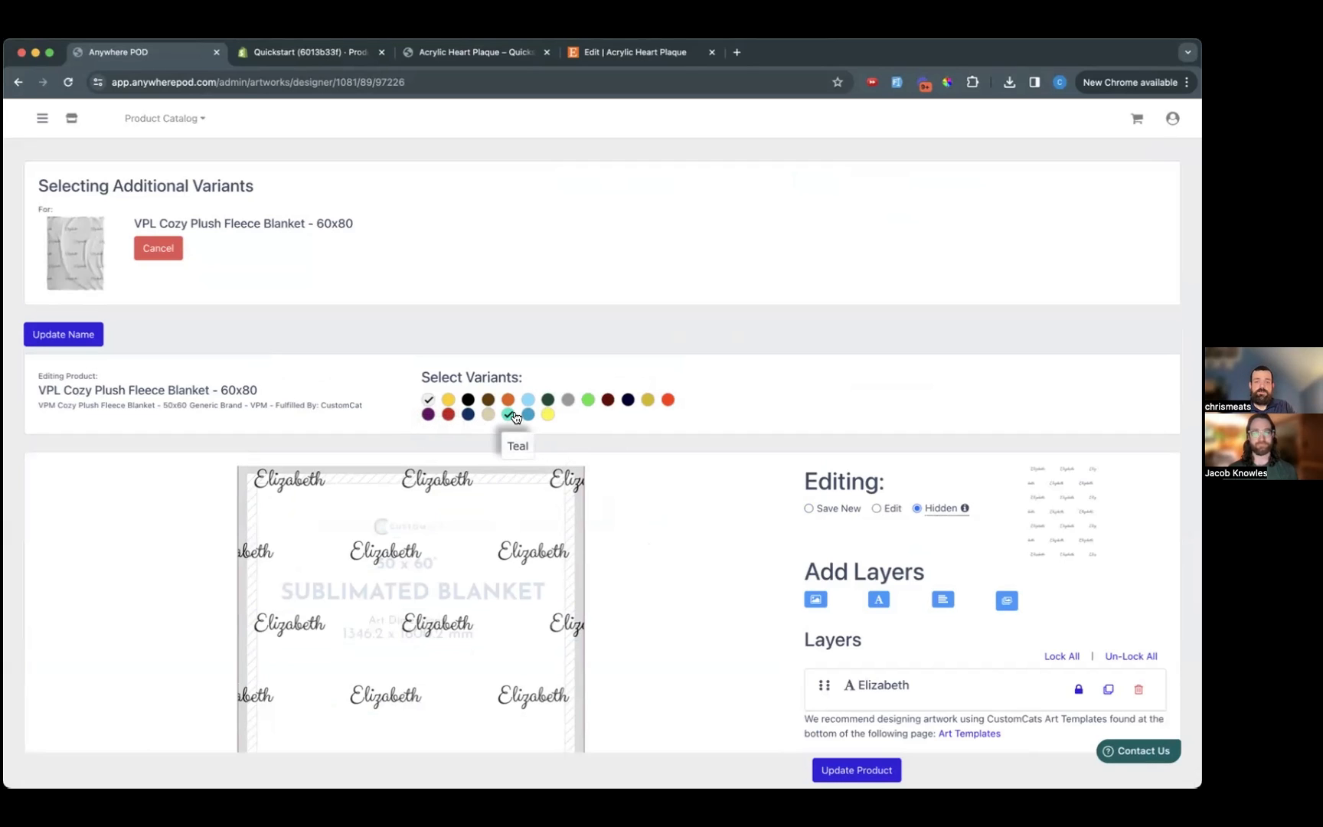
click(529, 415)
scroll(688, 482, down, 2)
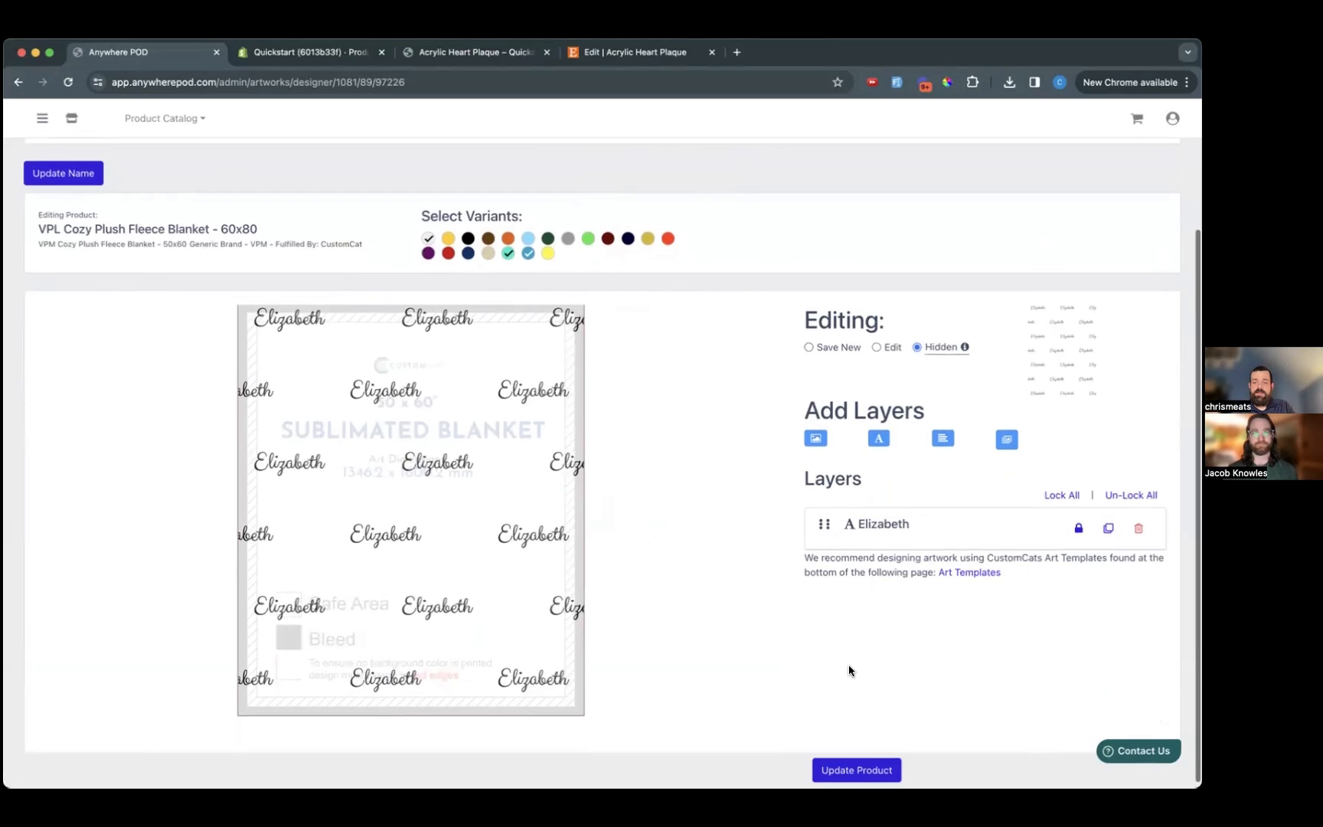
click(859, 769)
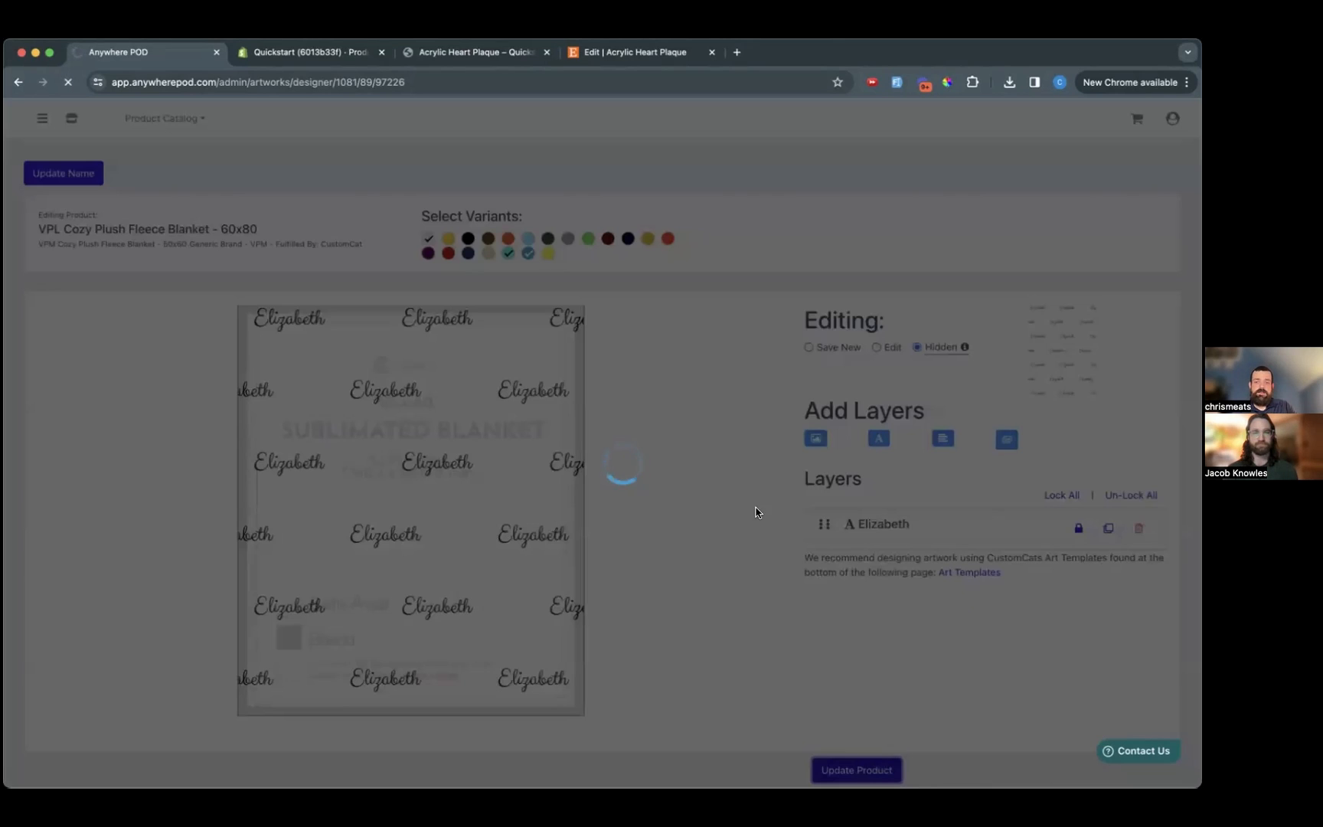
- Rename the size of the newly added White, Teal and Turquoise variants to 50x60 and save the product
scroll(441, 528, down, 3)
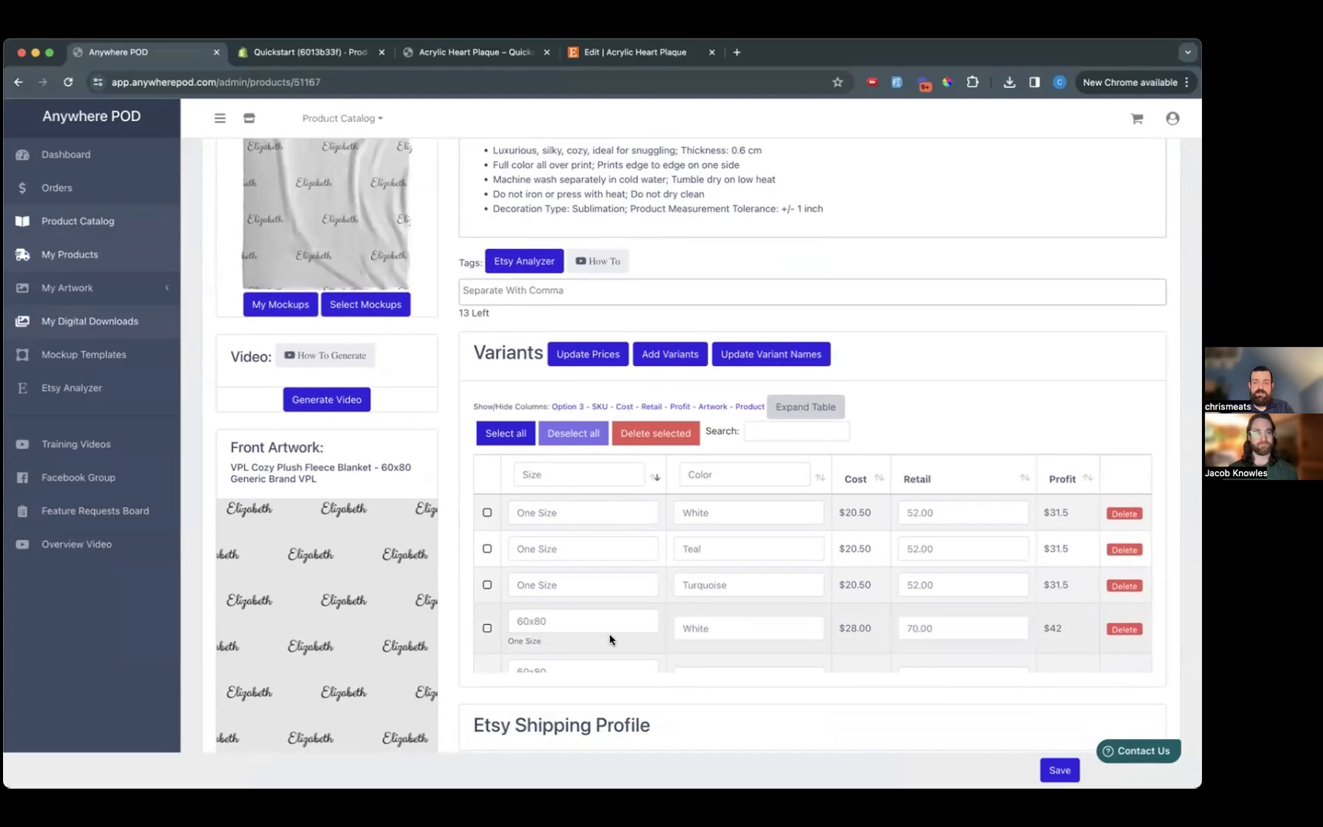
scroll(609, 636, down, 2)
scroll(608, 632, up, 1)
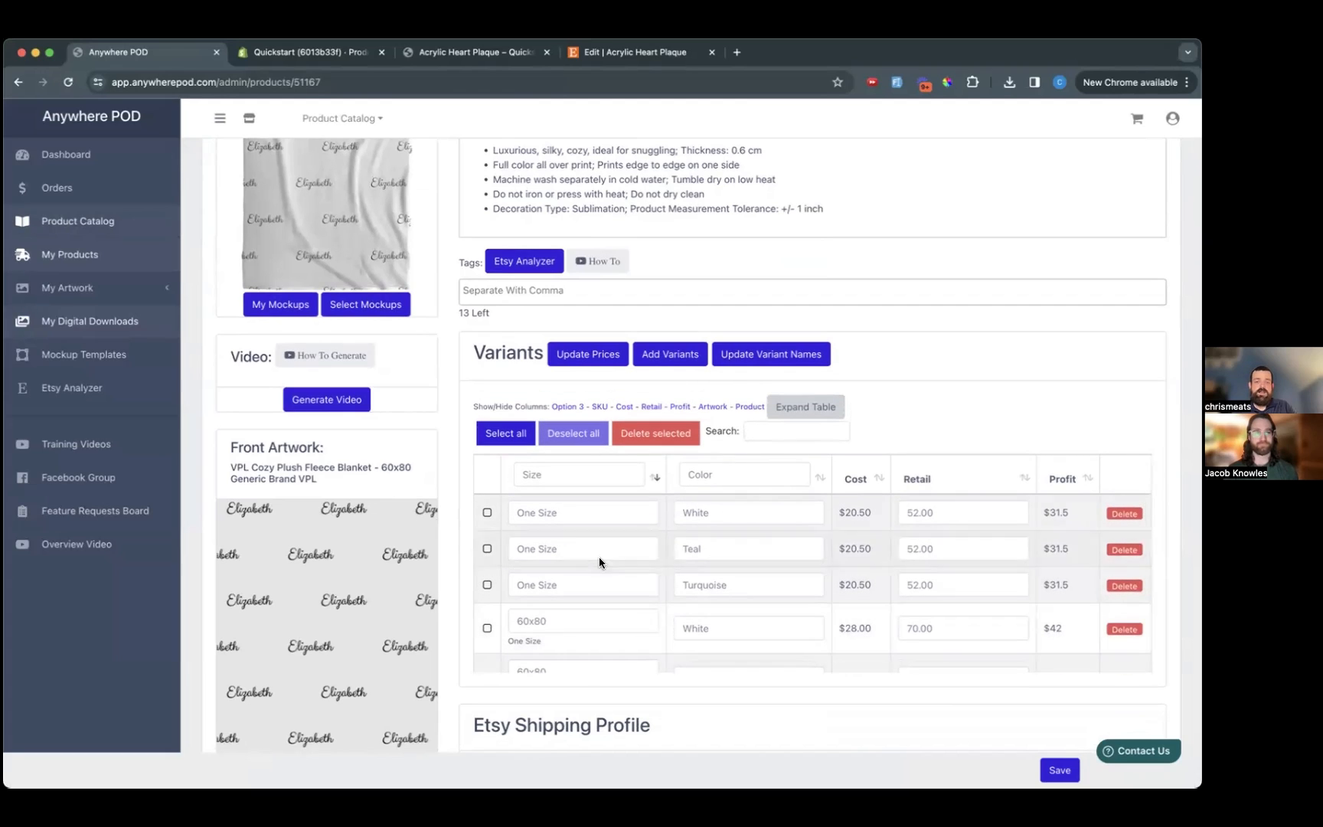
triple_click(567, 513)
text(50x60)
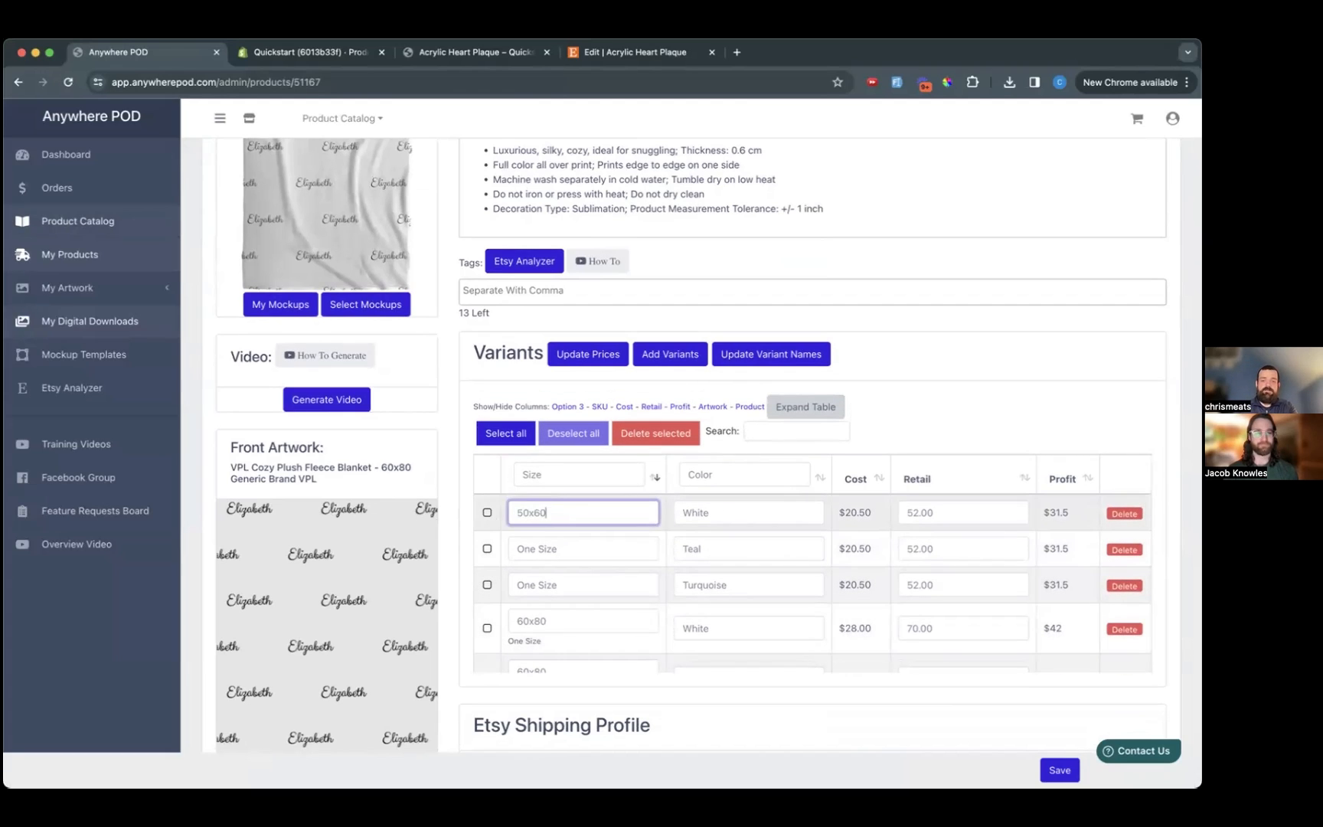
key(super+a)
key(super+c)
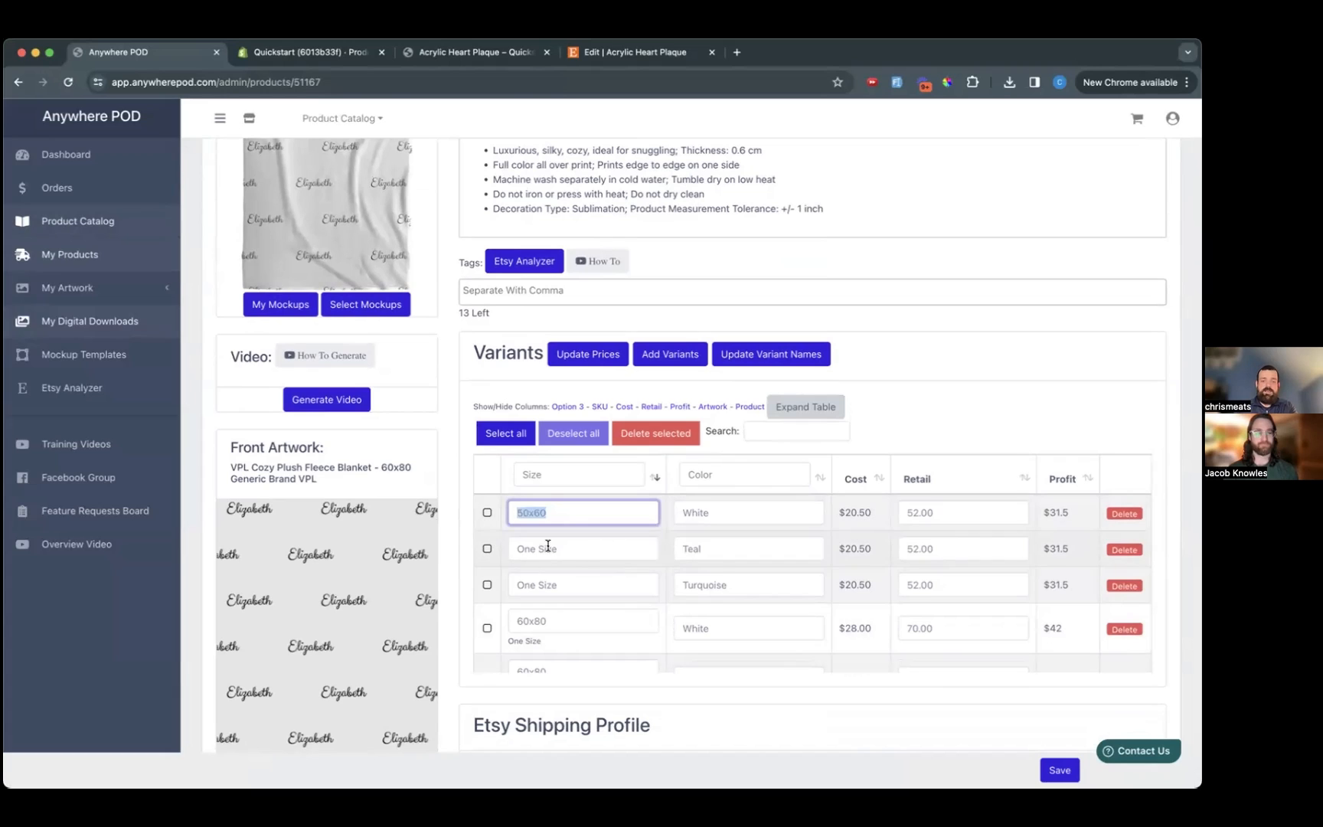
triple_click(548, 545)
key(super+v)
triple_click(552, 582)
key(super+v)
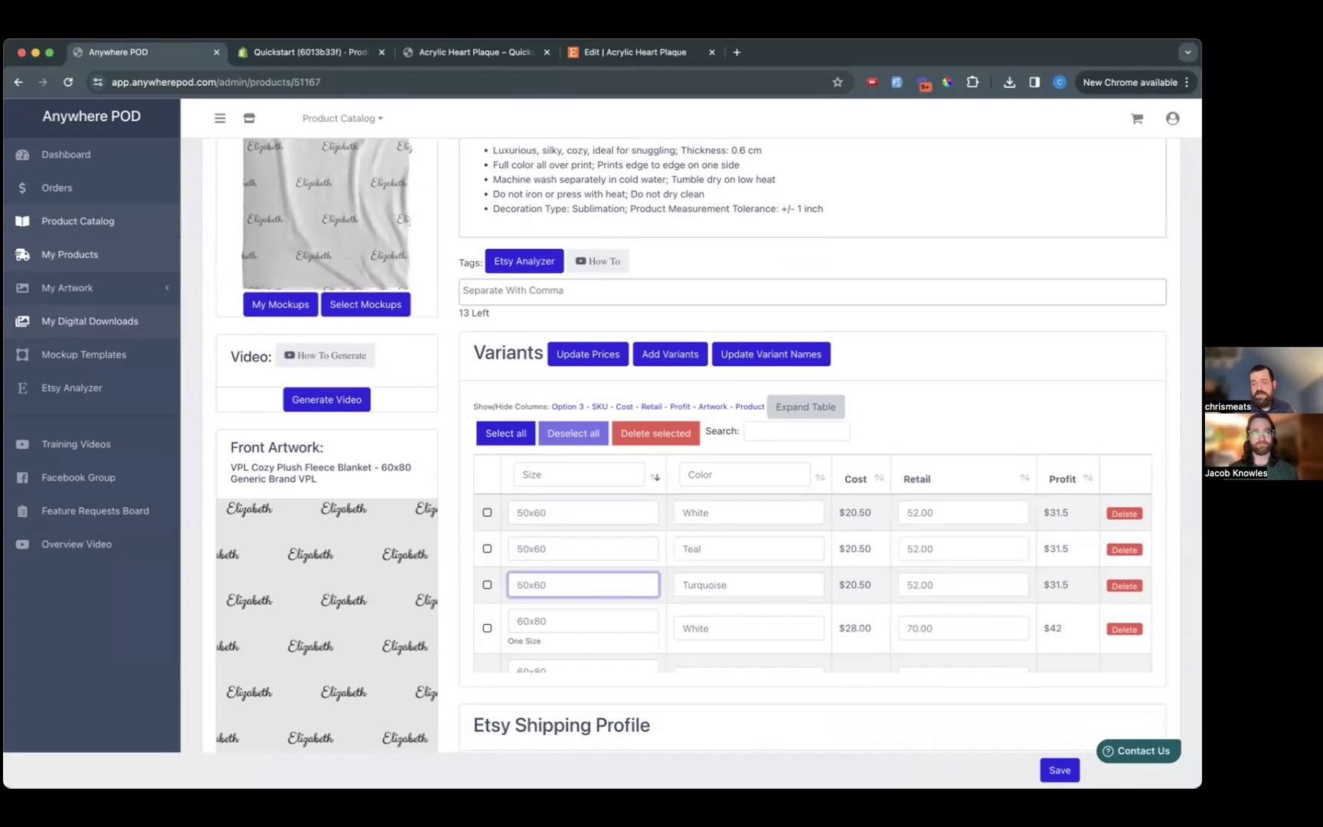
click(1053, 773)
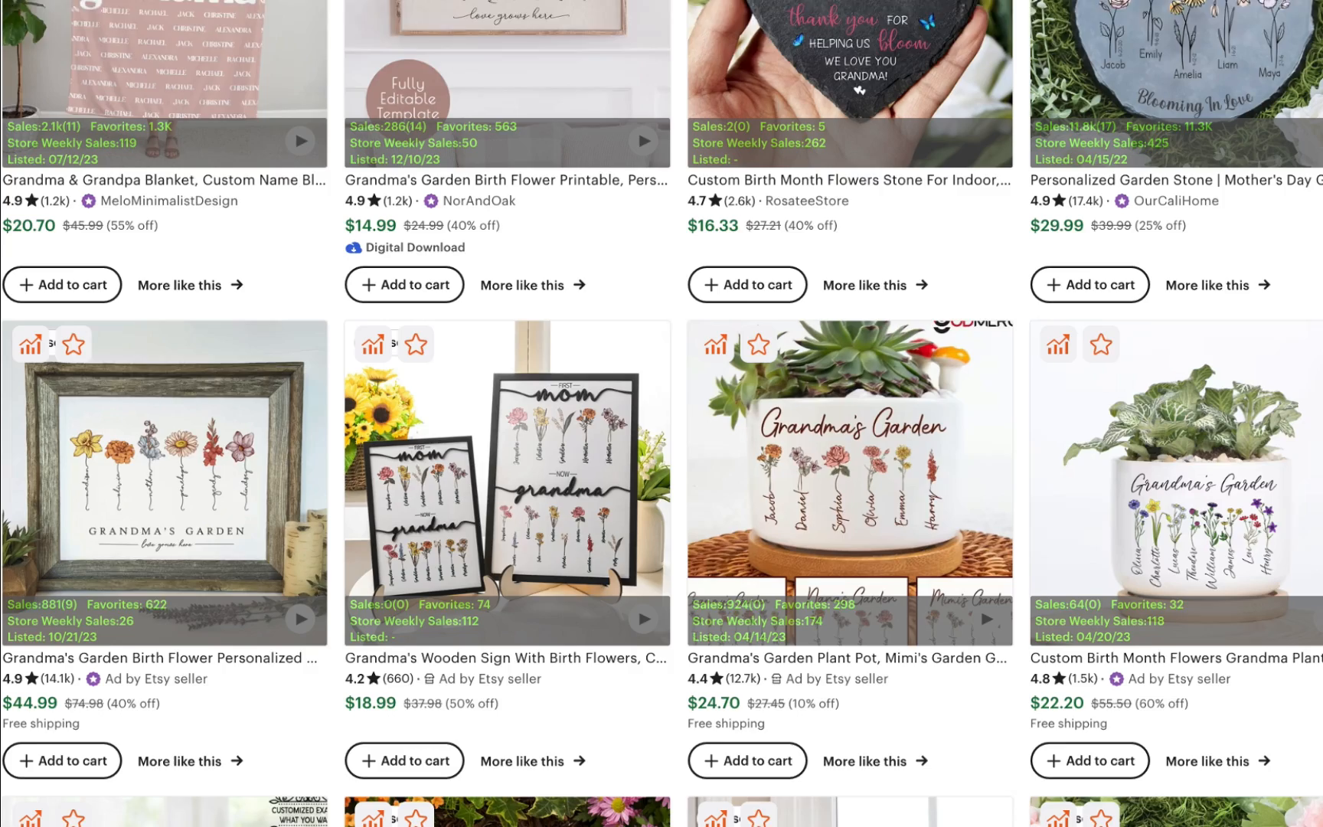
- Examine the Etsy listings for Grandma's Garden birth flower gifts for product and design ideas
scroll(662, 414, down, 3)
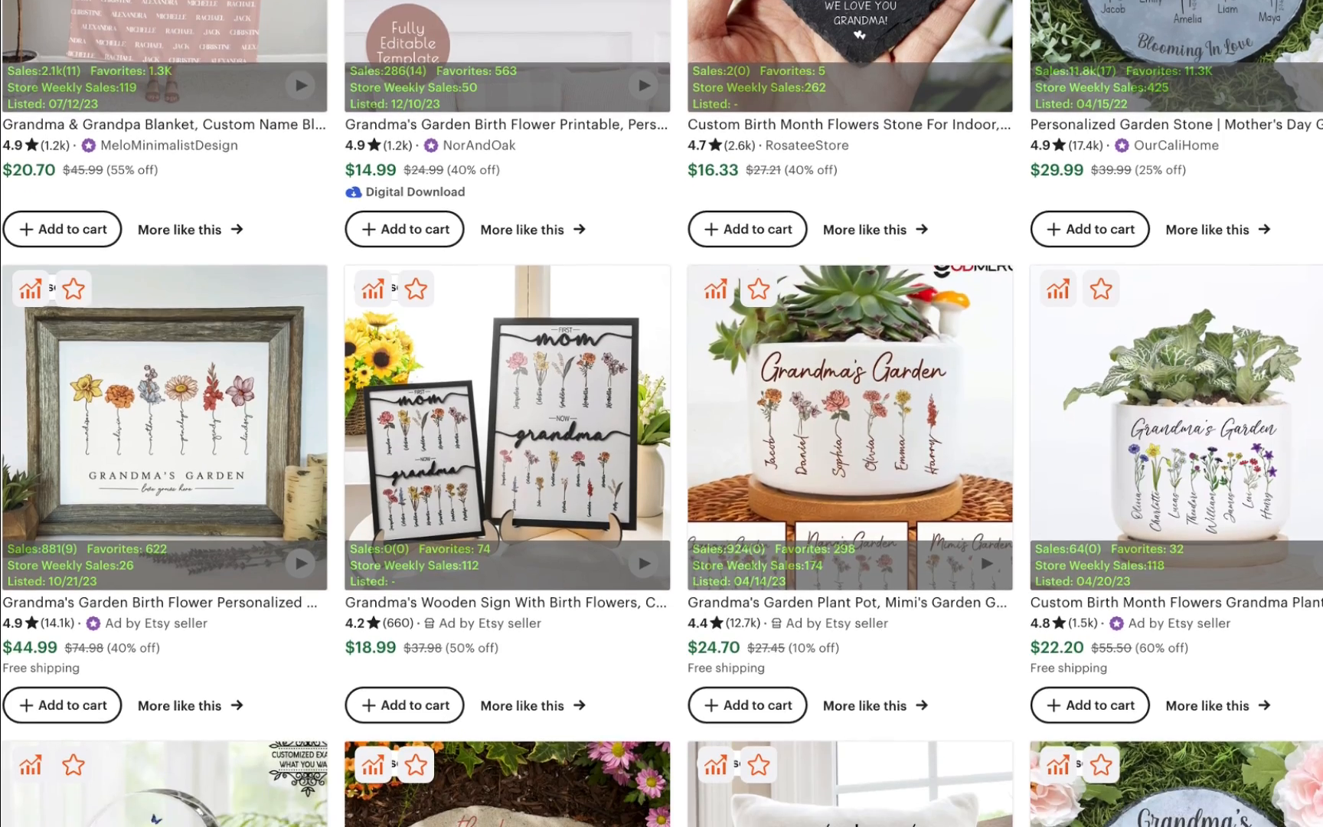
scroll(662, 414, down, 5)
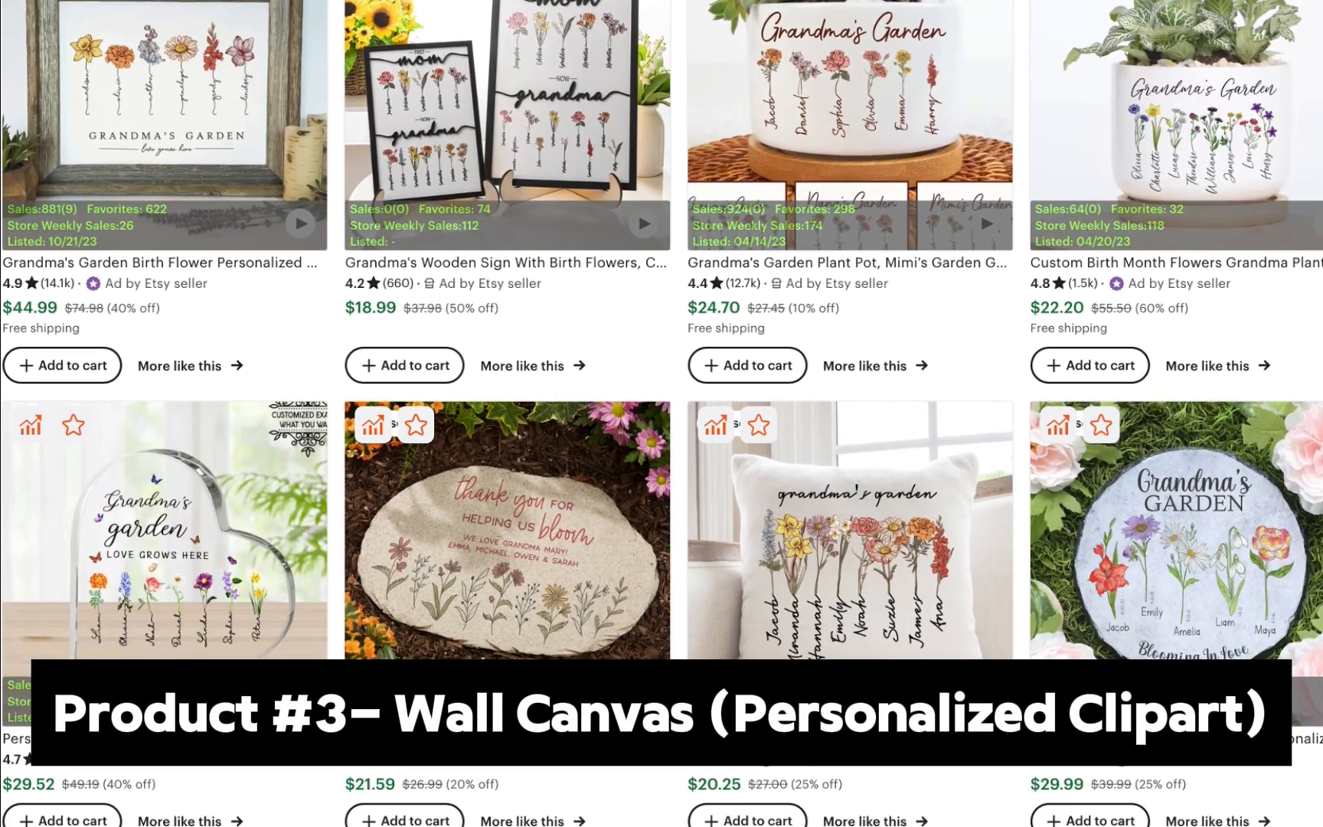
scroll(662, 414, down, 5)
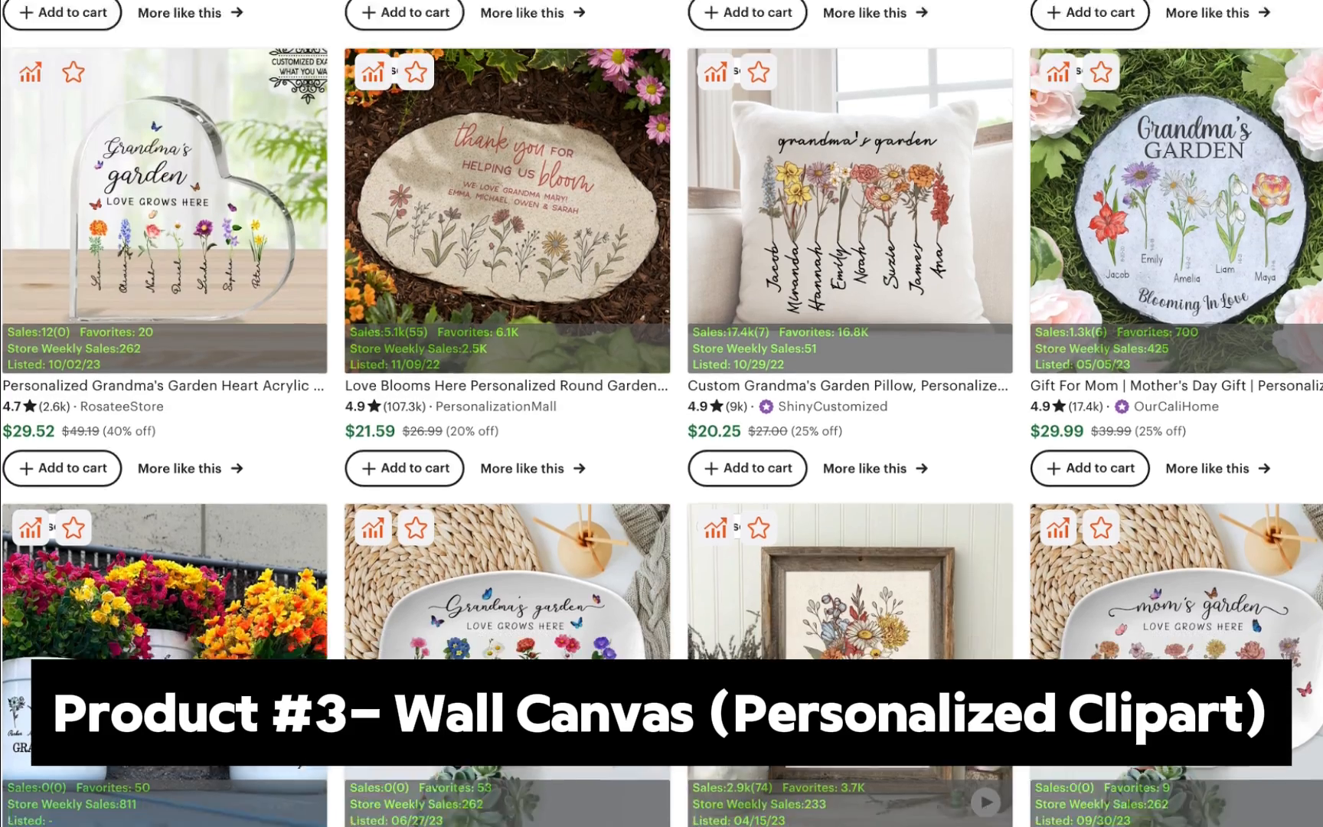
scroll(661, 414, down, 8)
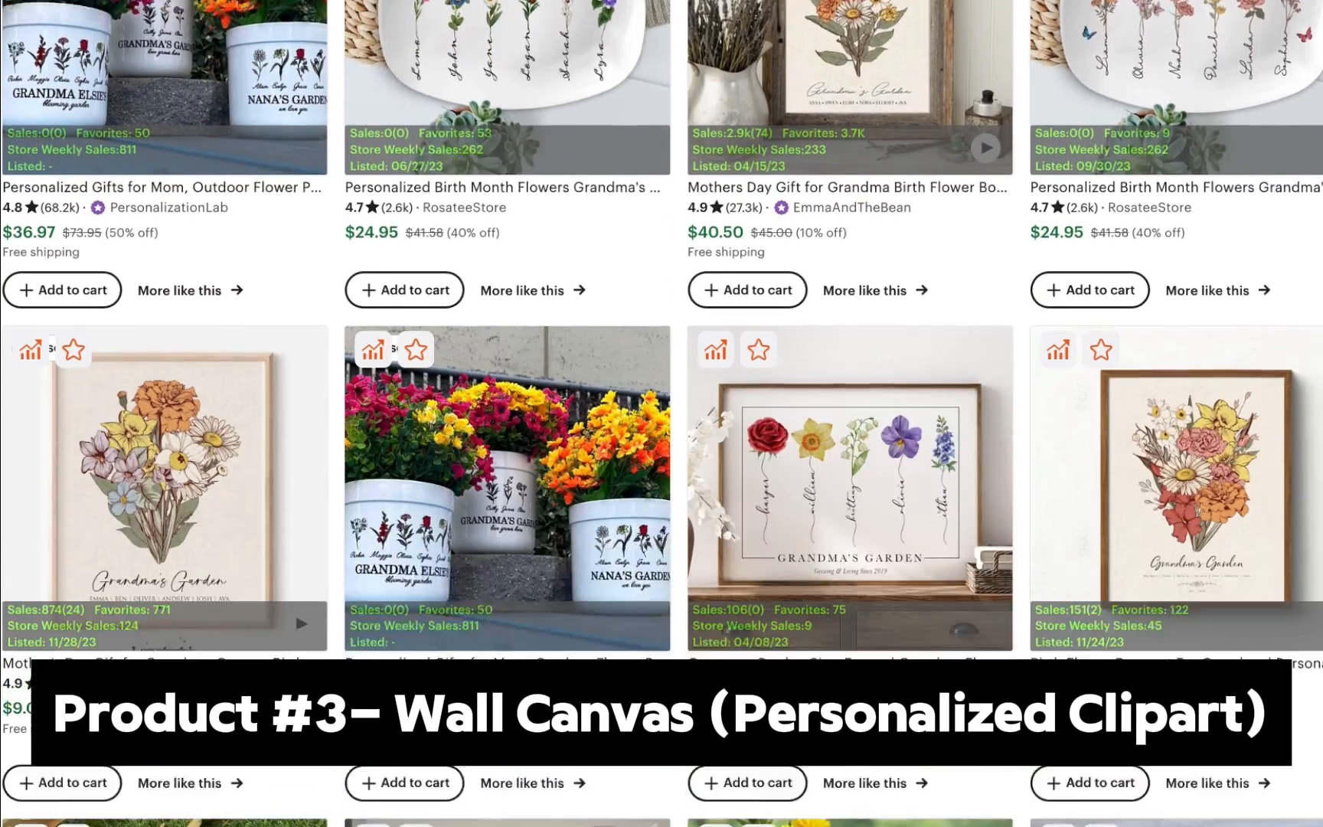
scroll(662, 413, down, 6)
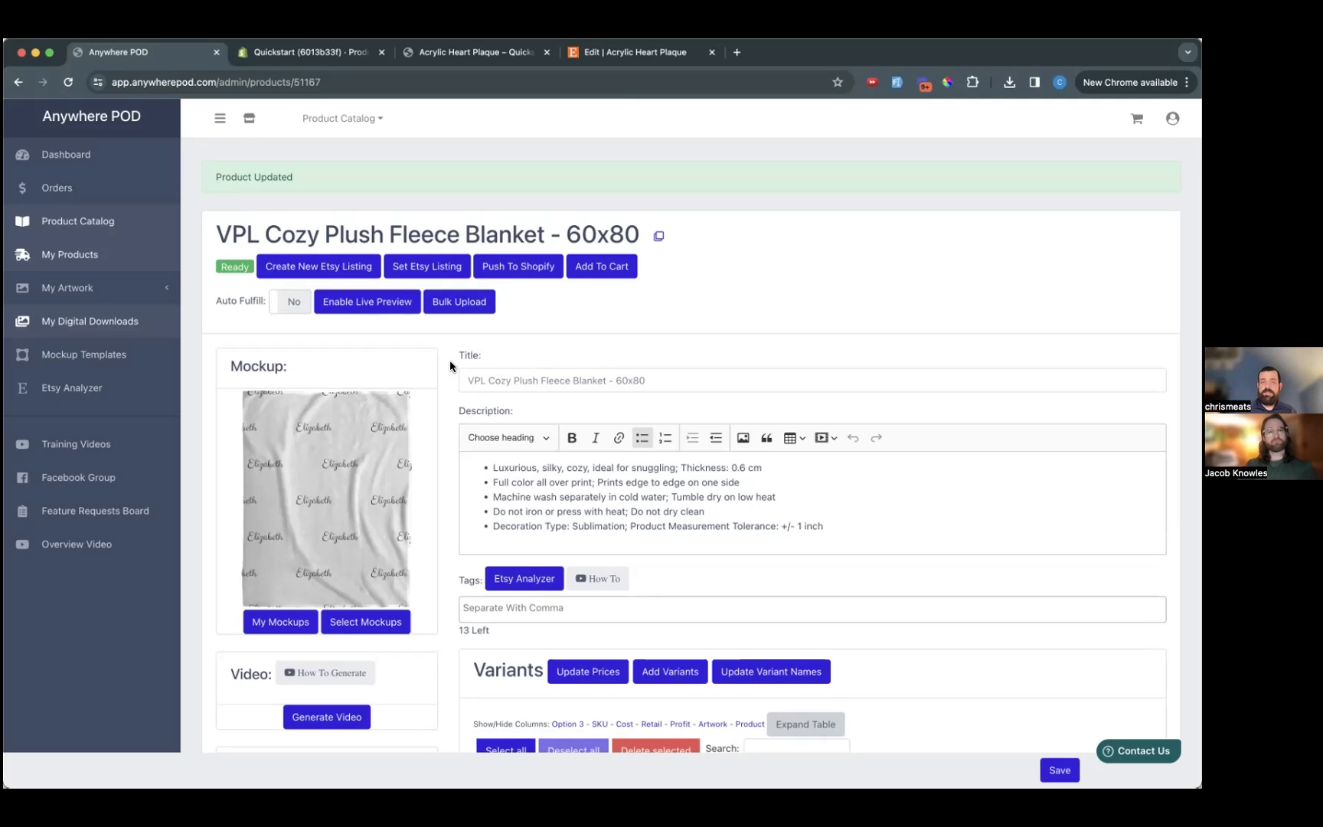
- In Anywhere POD, search the ShineOn catalog for canvas and start a blank design for the Gallery Wrapped Canvas (1:1)
click(369, 120)
click(231, 185)
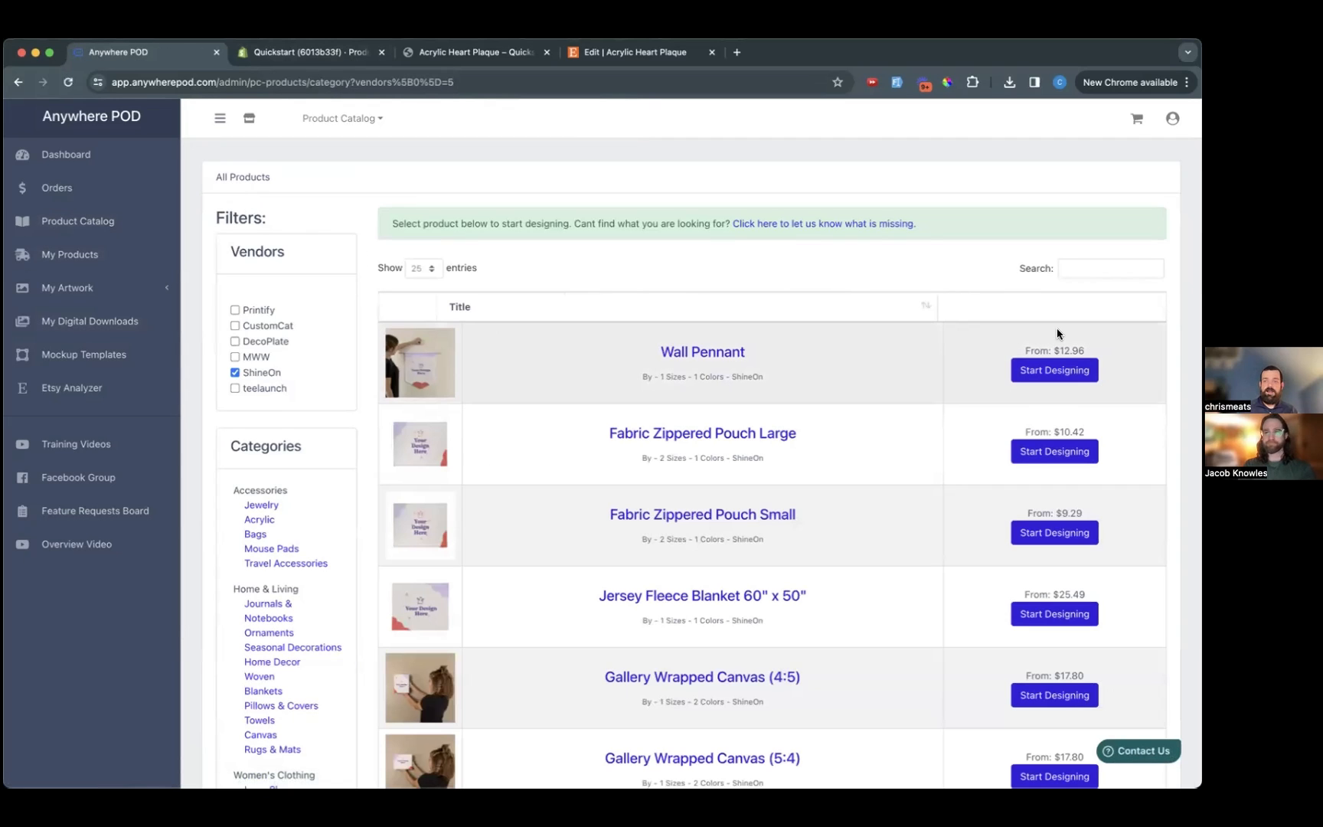
click(1096, 271)
text(canva)
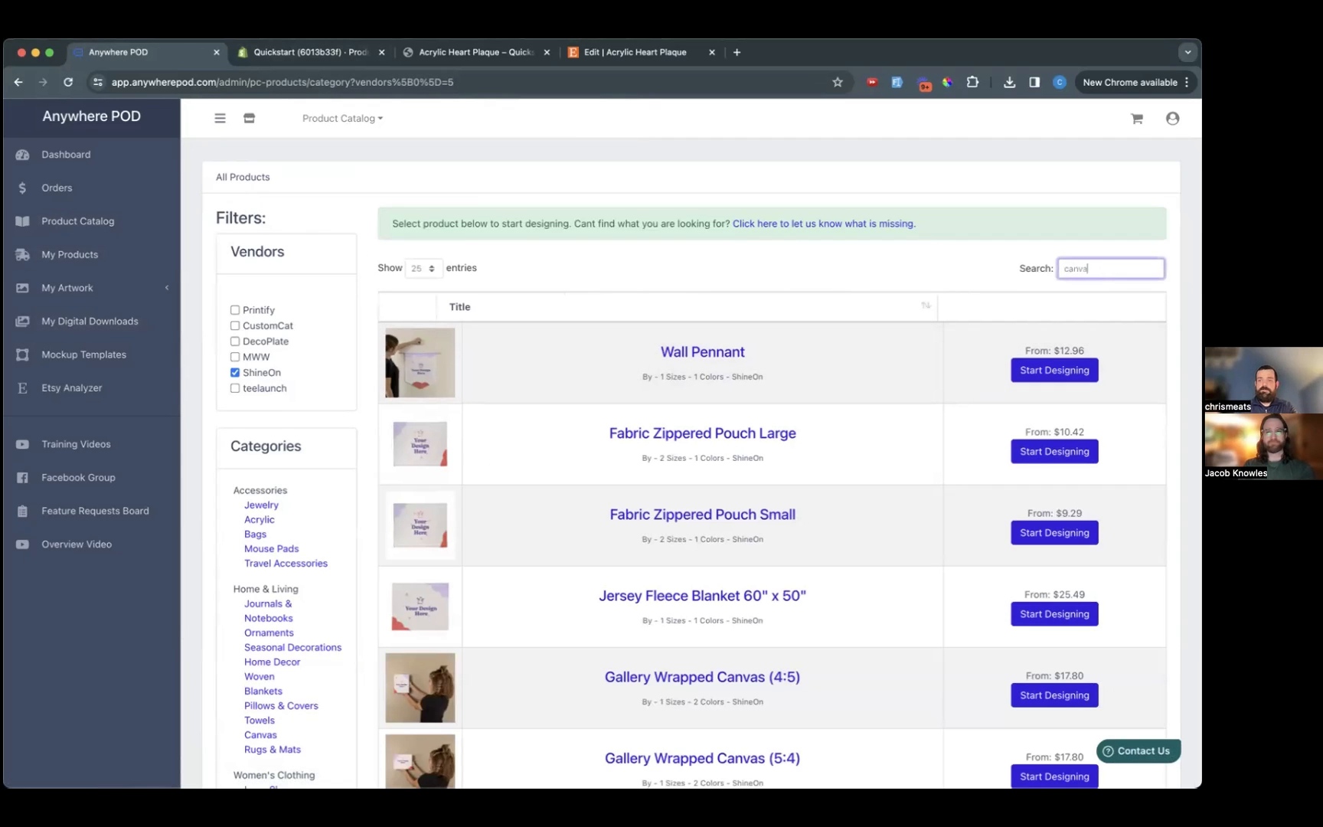
text(s)
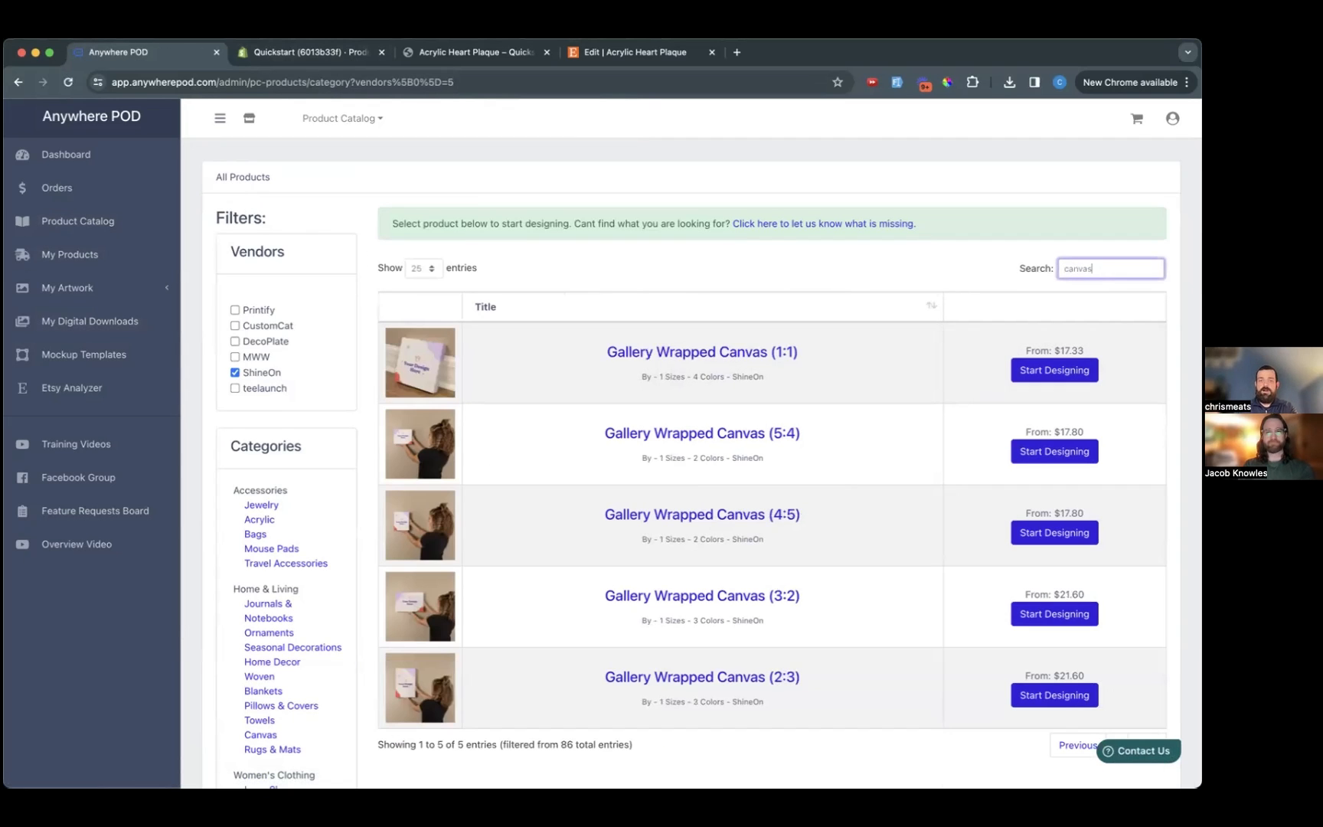
click(1043, 378)
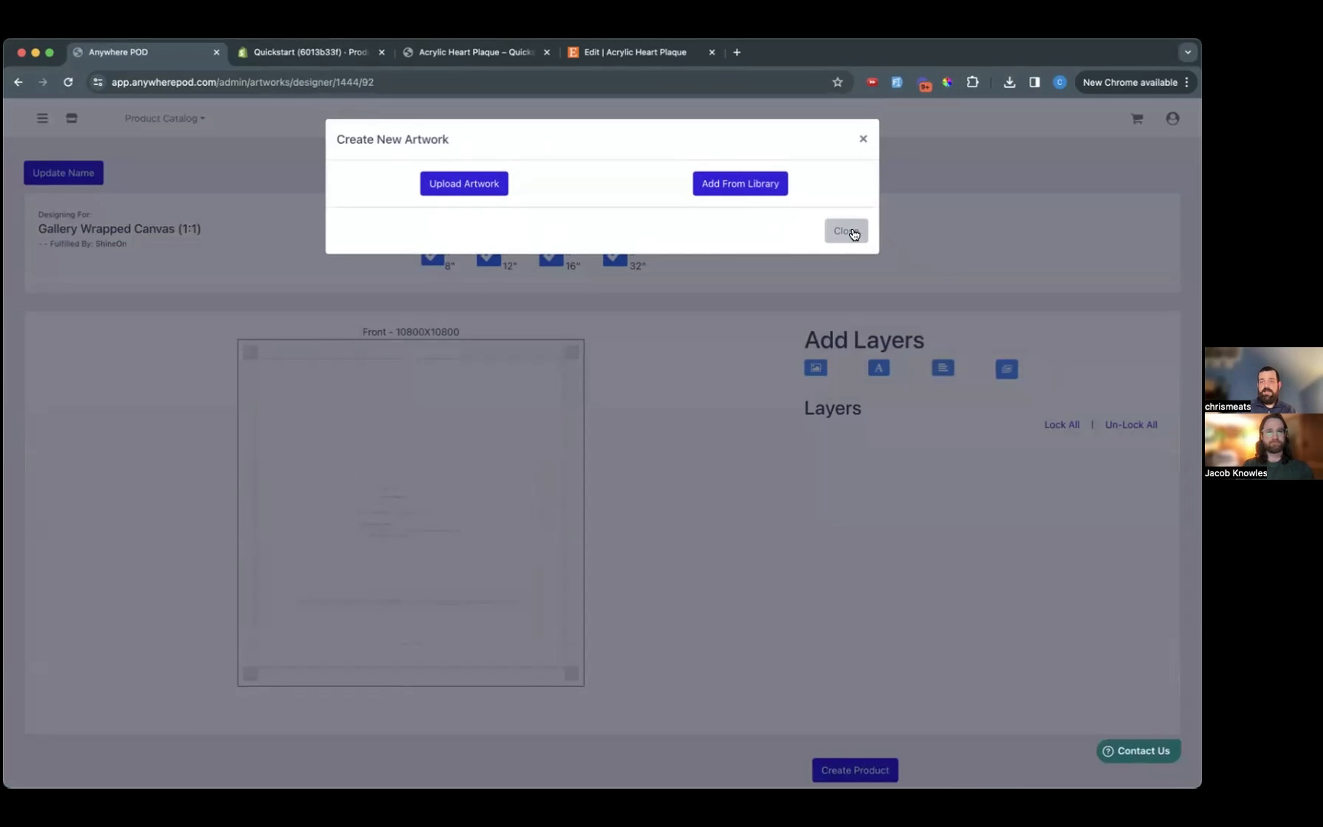
click(846, 231)
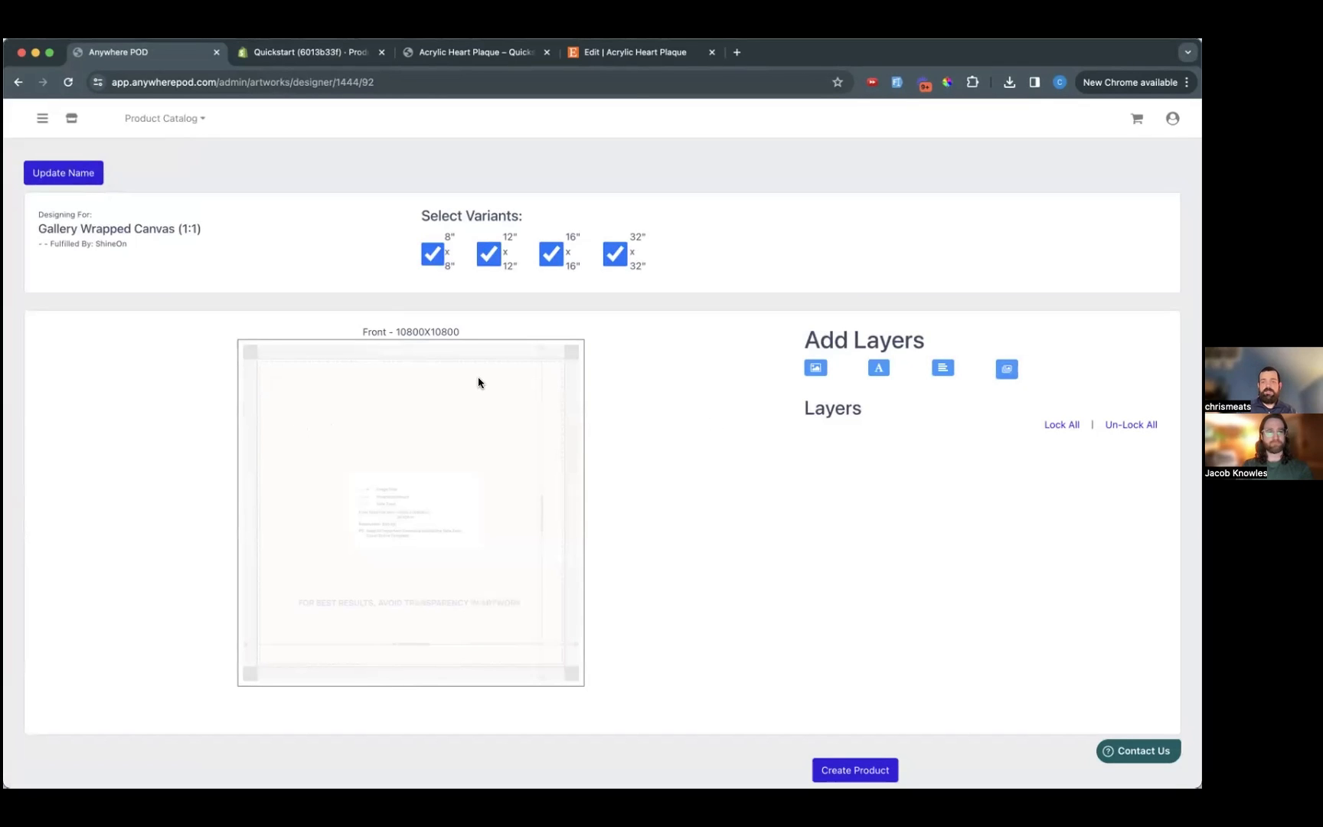
- Add a text layer reading "Grandma's Garden" to the canvas design
click(879, 371)
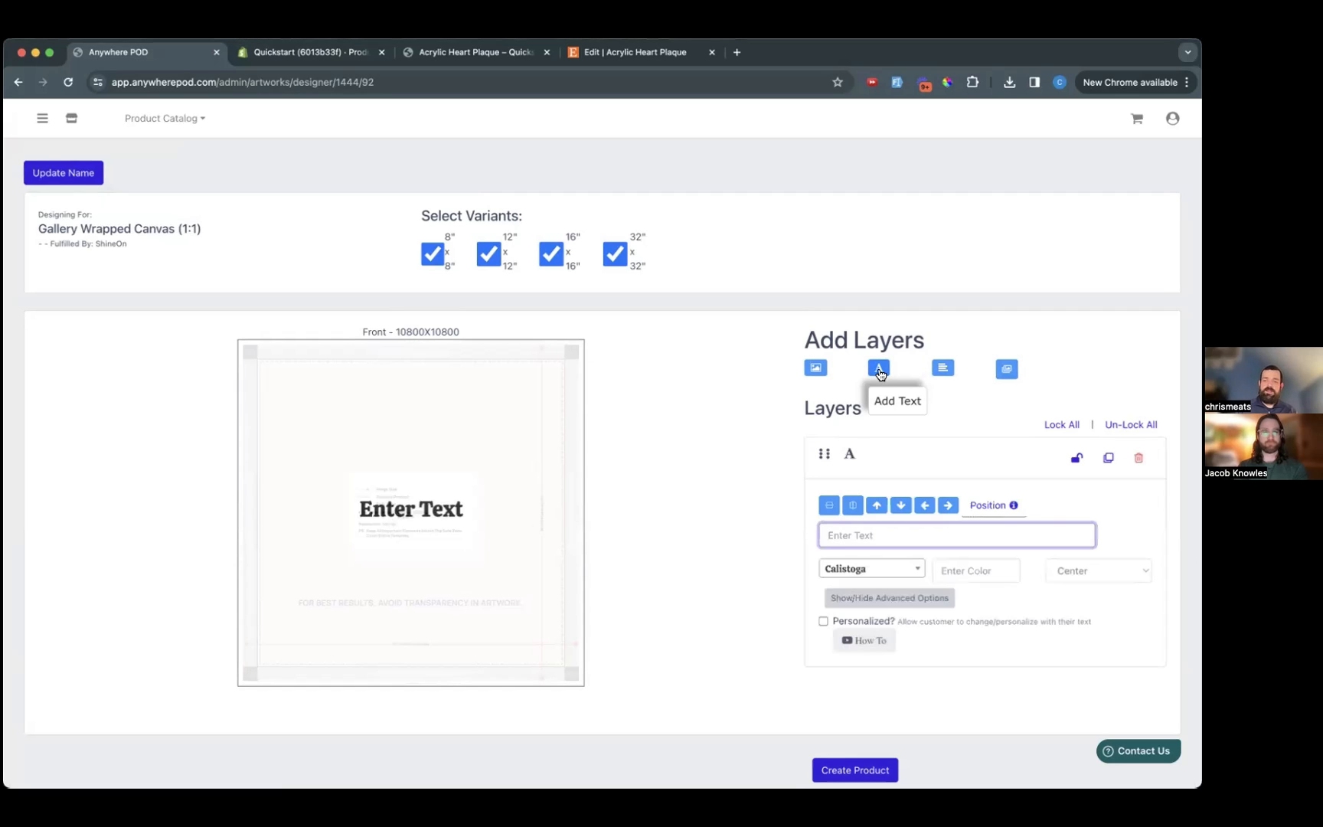
text(Grand)
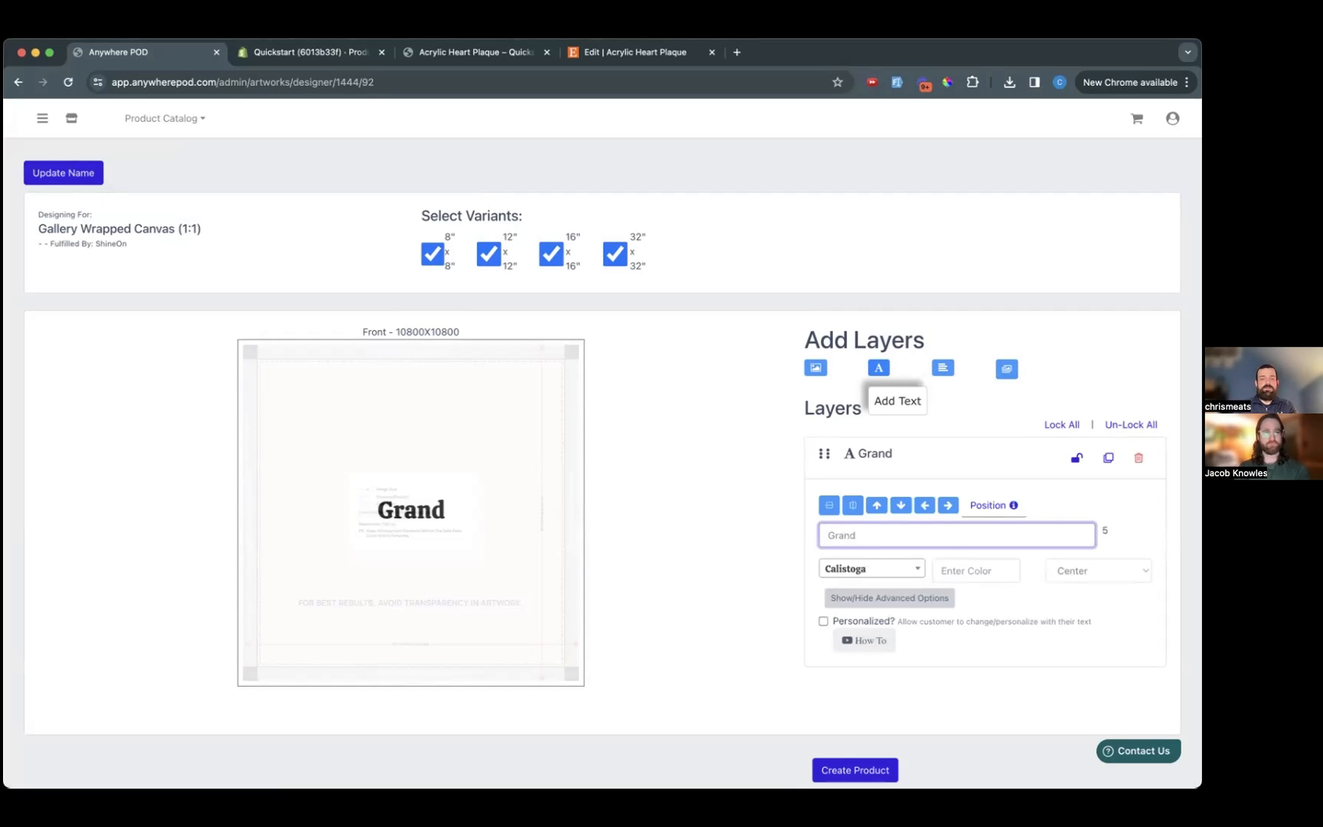
text(ma's Garden)
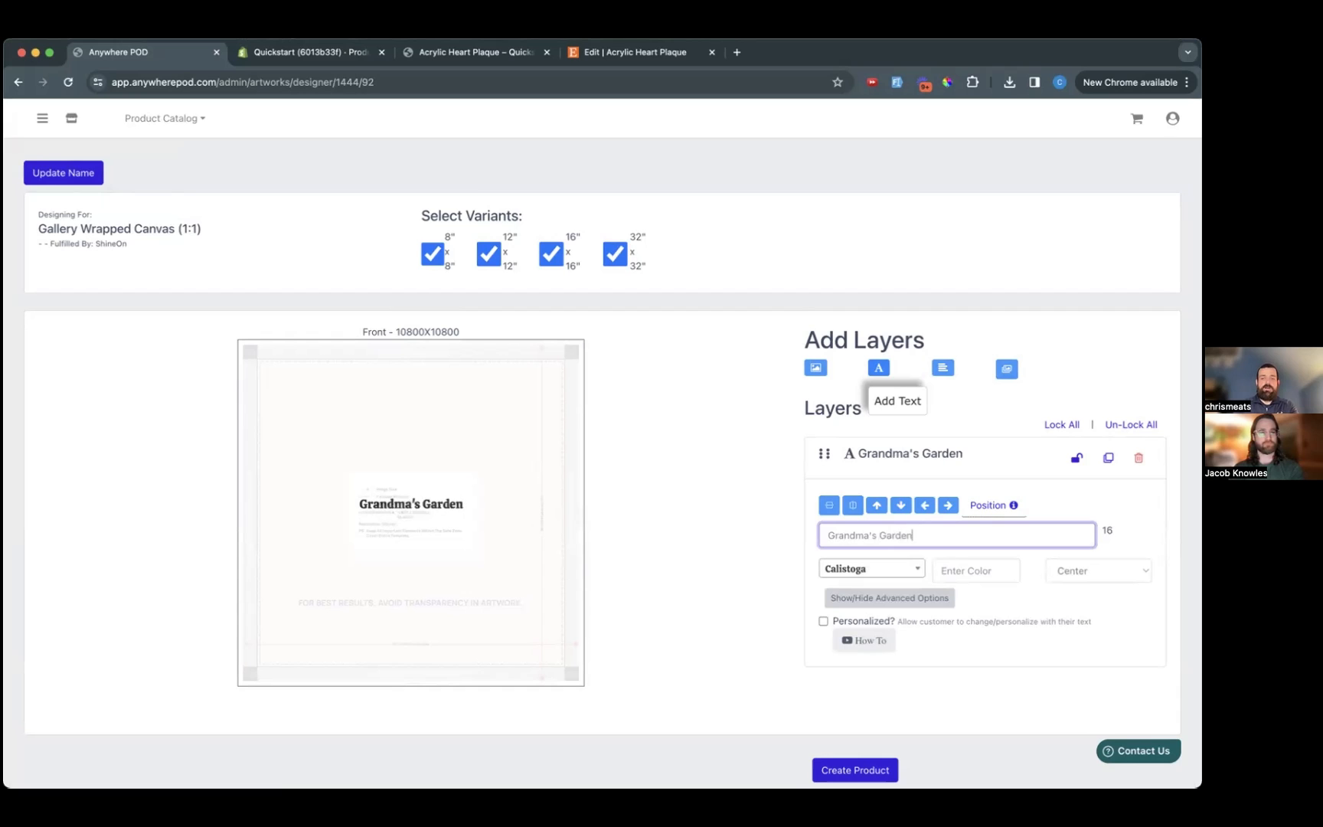
- Enlarge the "Grandma's Garden" text across the top of the canvas, set its font to Grandstander and center it horizontally
drag(431, 520, 534, 388)
click(871, 568)
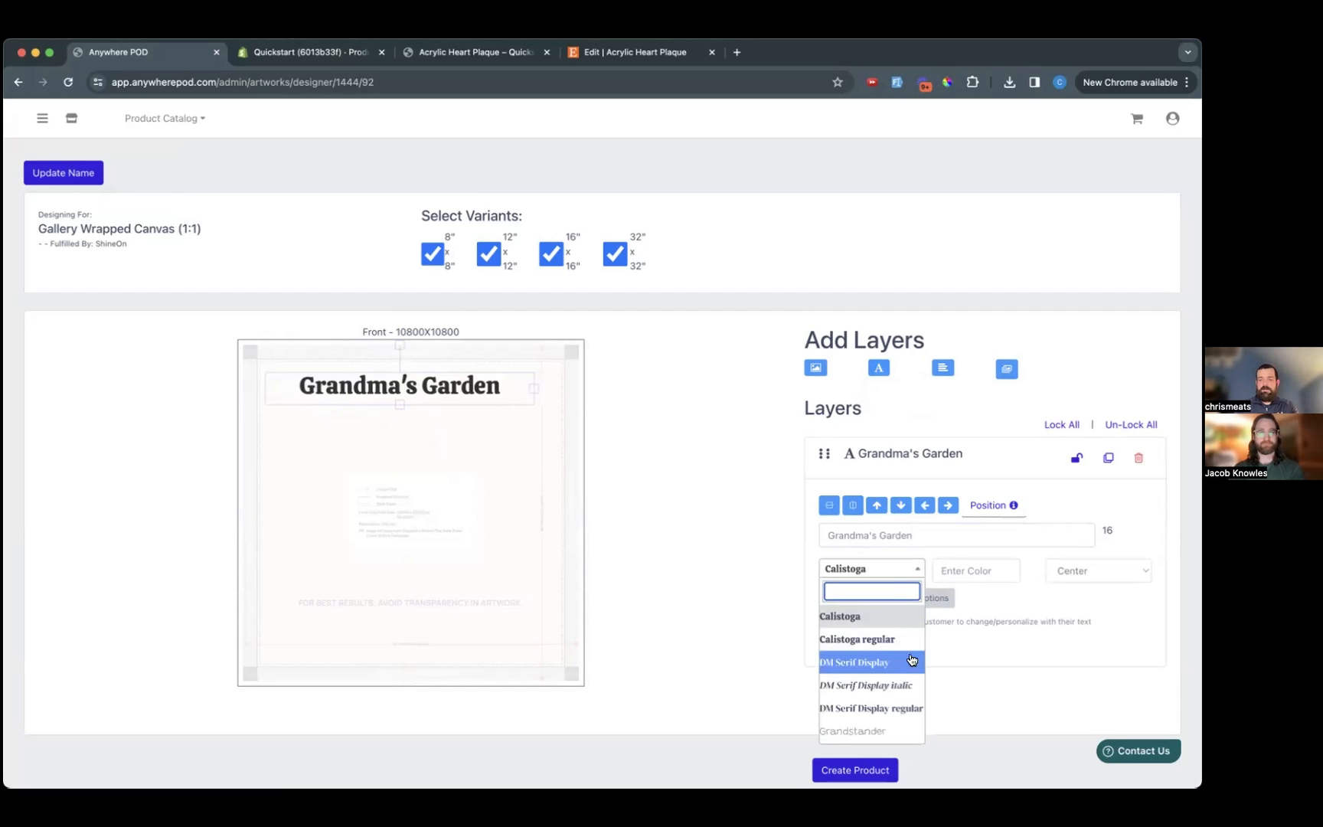
click(890, 737)
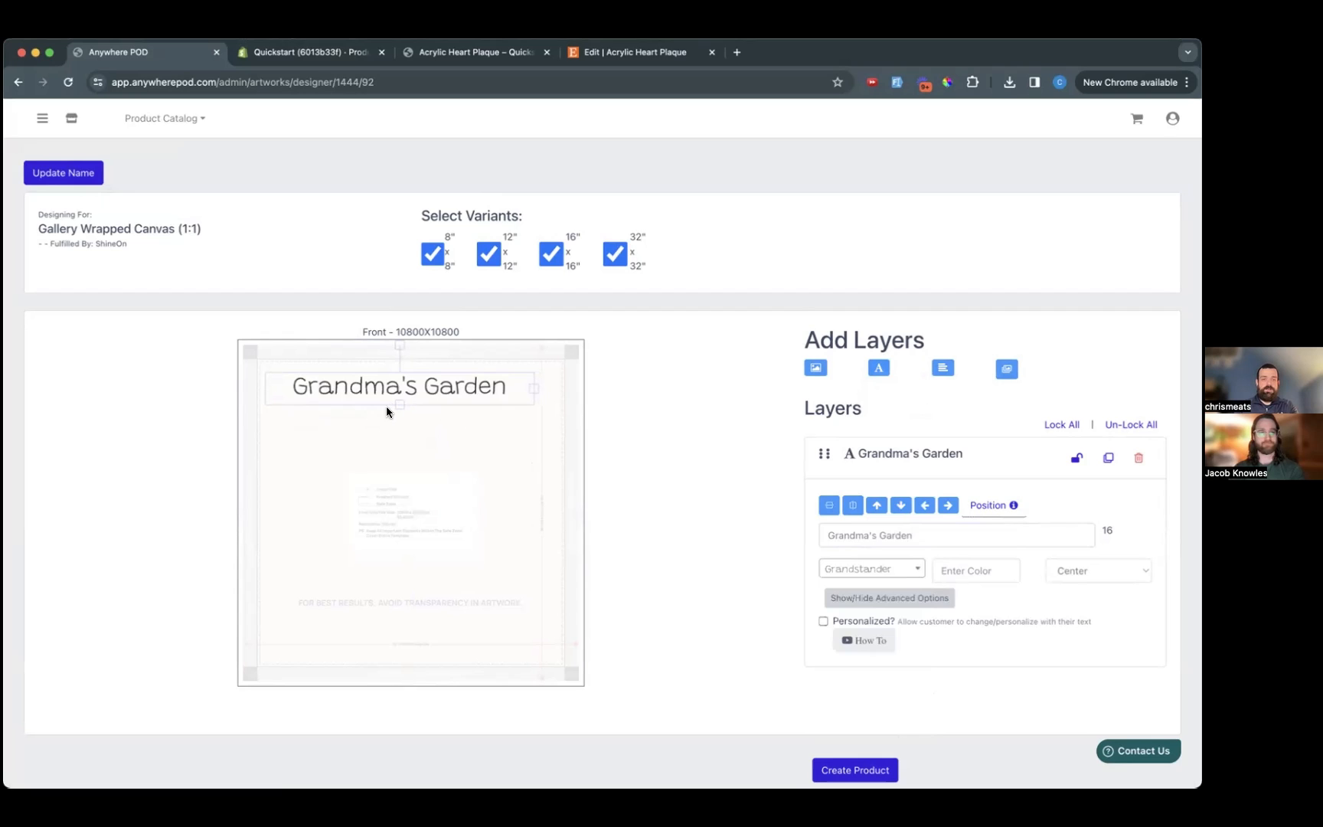
drag(399, 405, 401, 419)
click(853, 506)
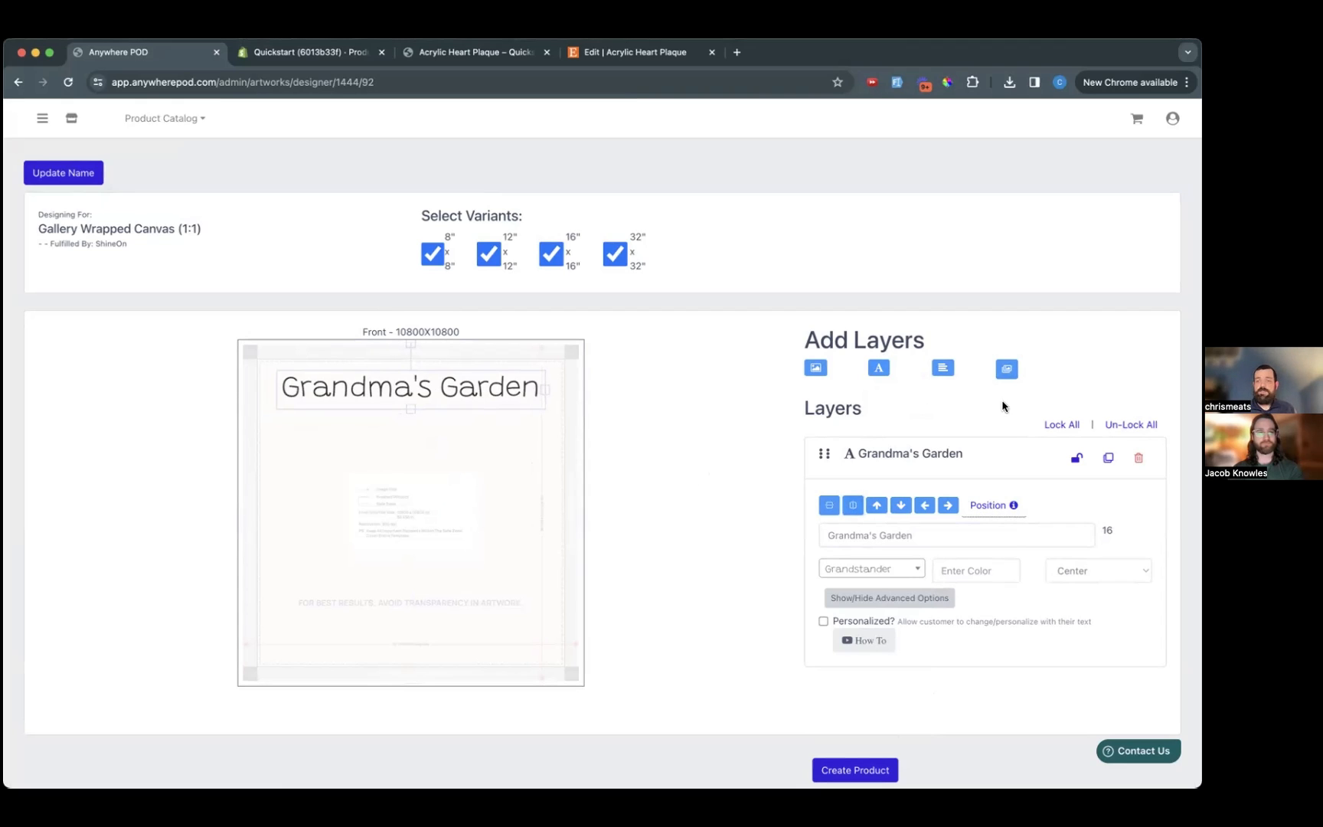
- Add the Birth Flowers clip art options and place the flower at a reduced size below the start of the title
click(1008, 371)
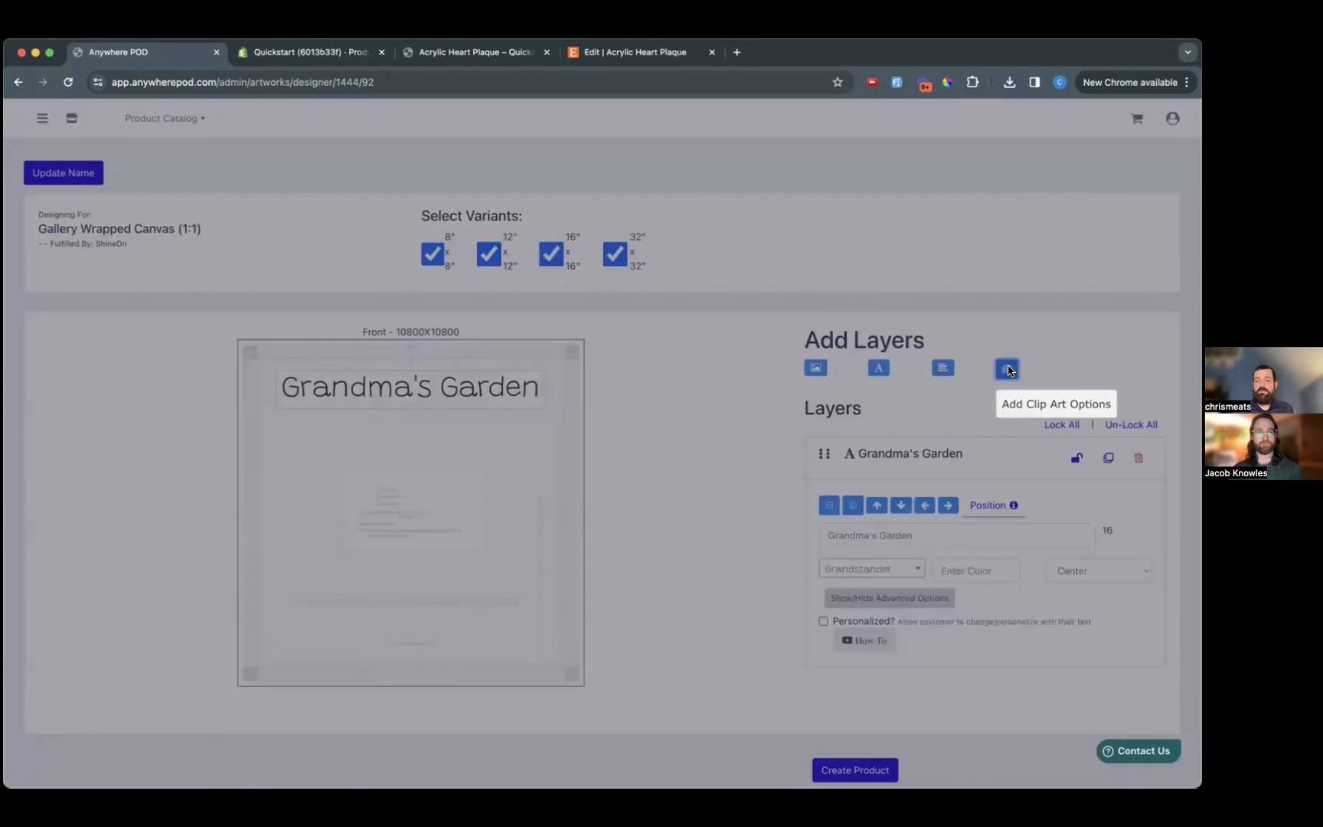
scroll(389, 586, down, 3)
scroll(390, 584, down, 2)
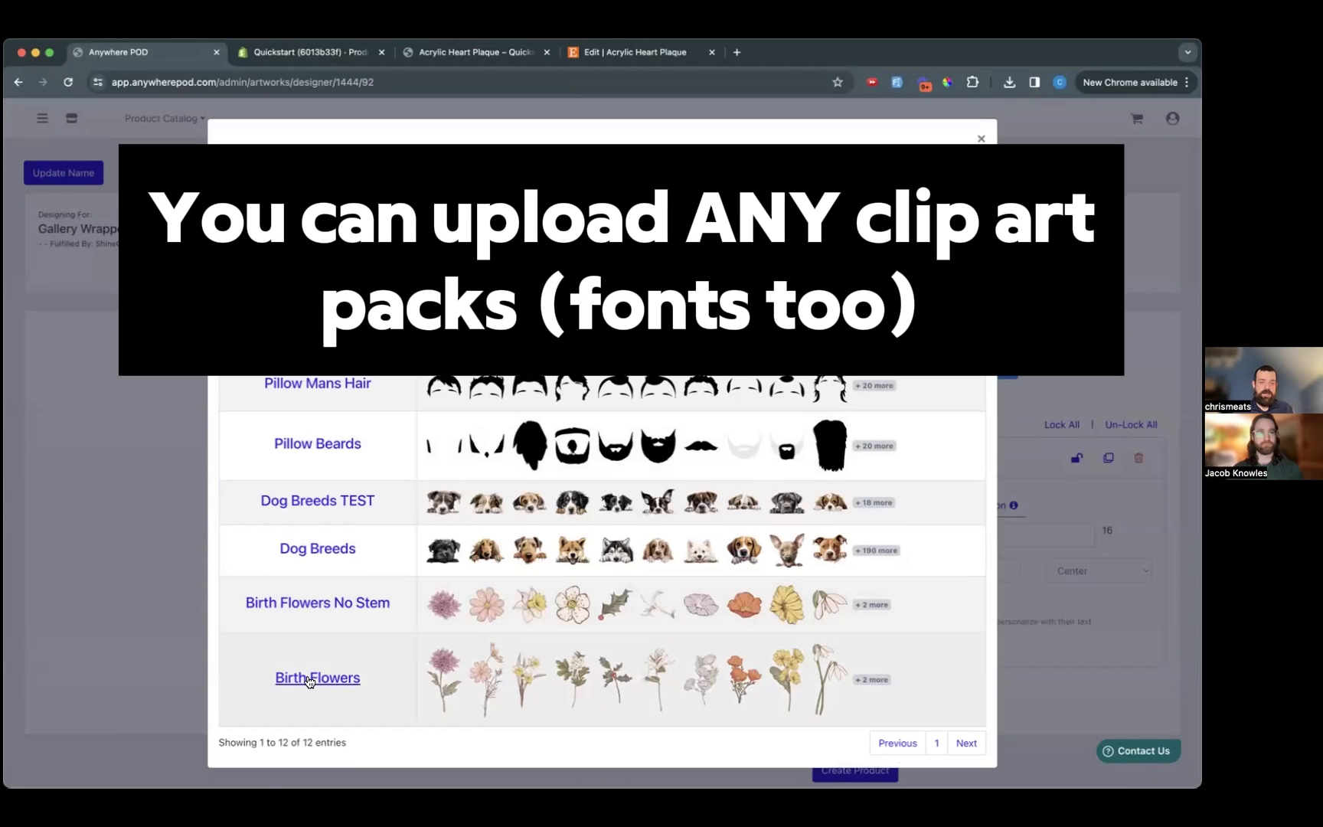
click(315, 680)
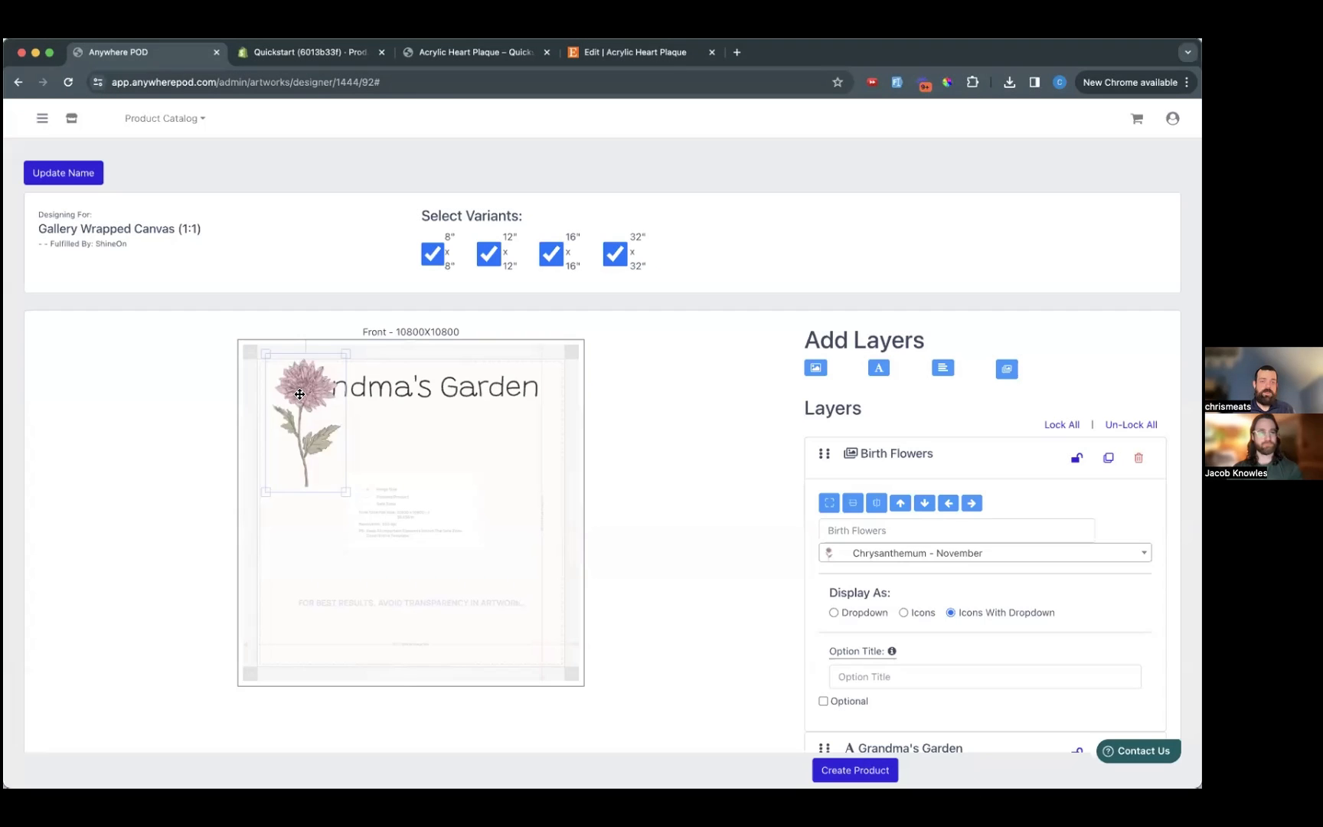
drag(296, 384, 305, 446)
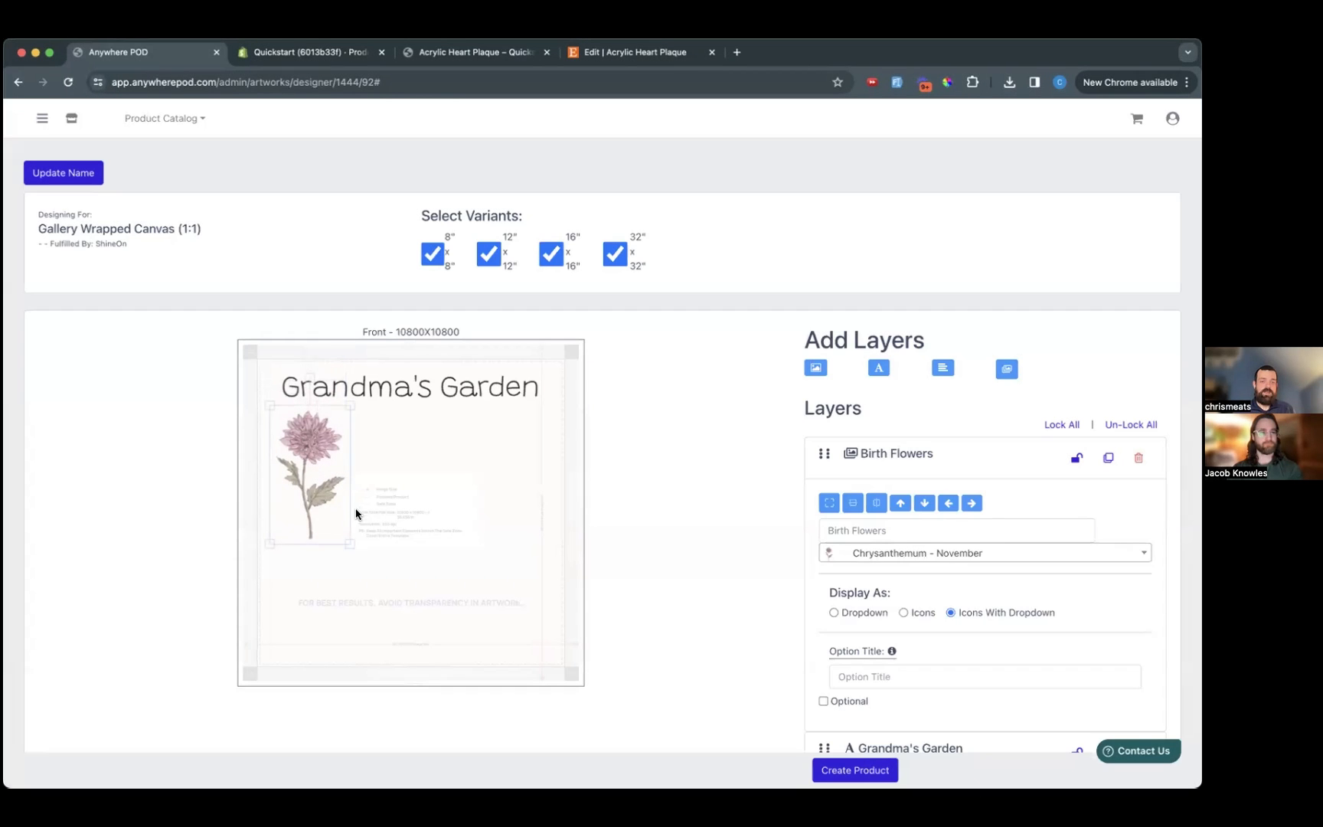
drag(350, 546, 298, 478)
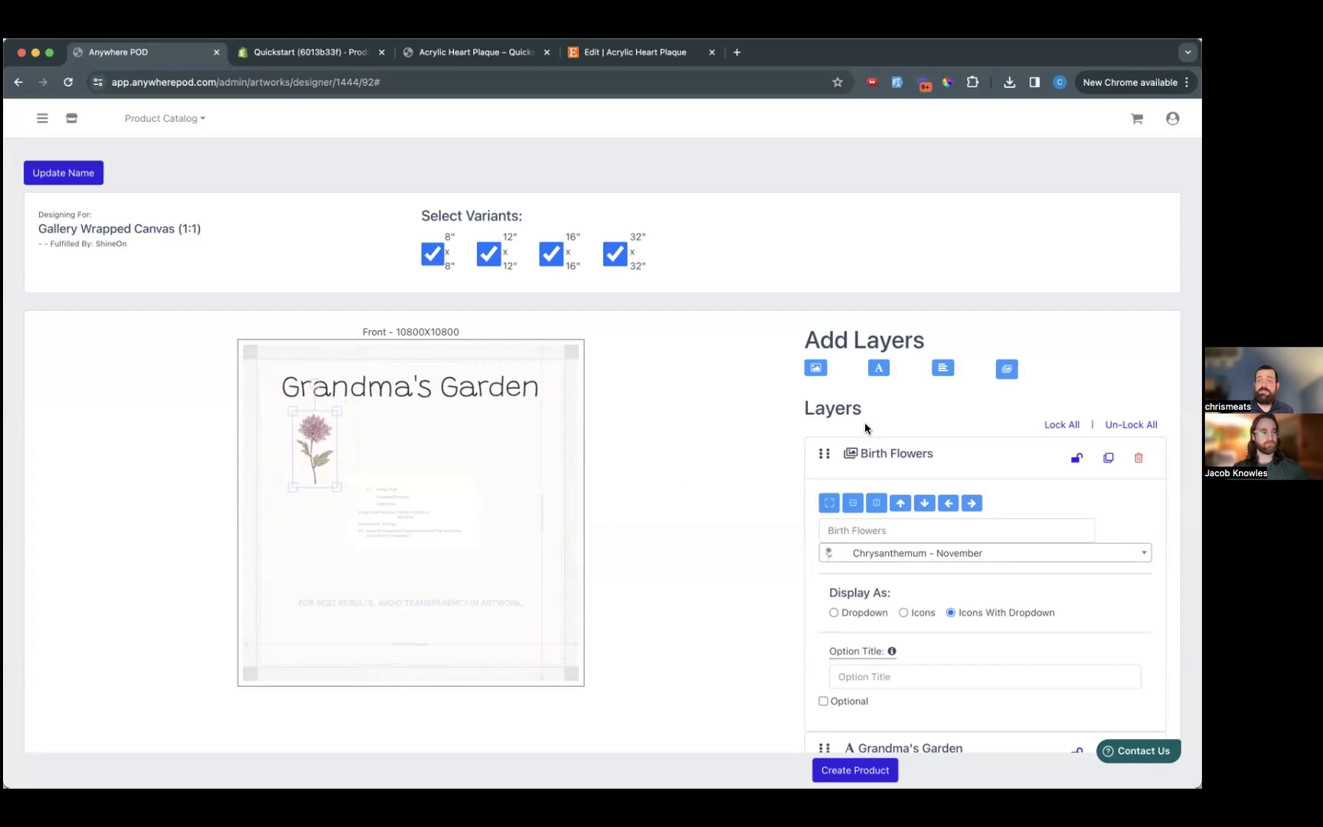
- Add a text layer with a sample first name in Clicker Script, placed below the flower and slightly enlarged
click(877, 369)
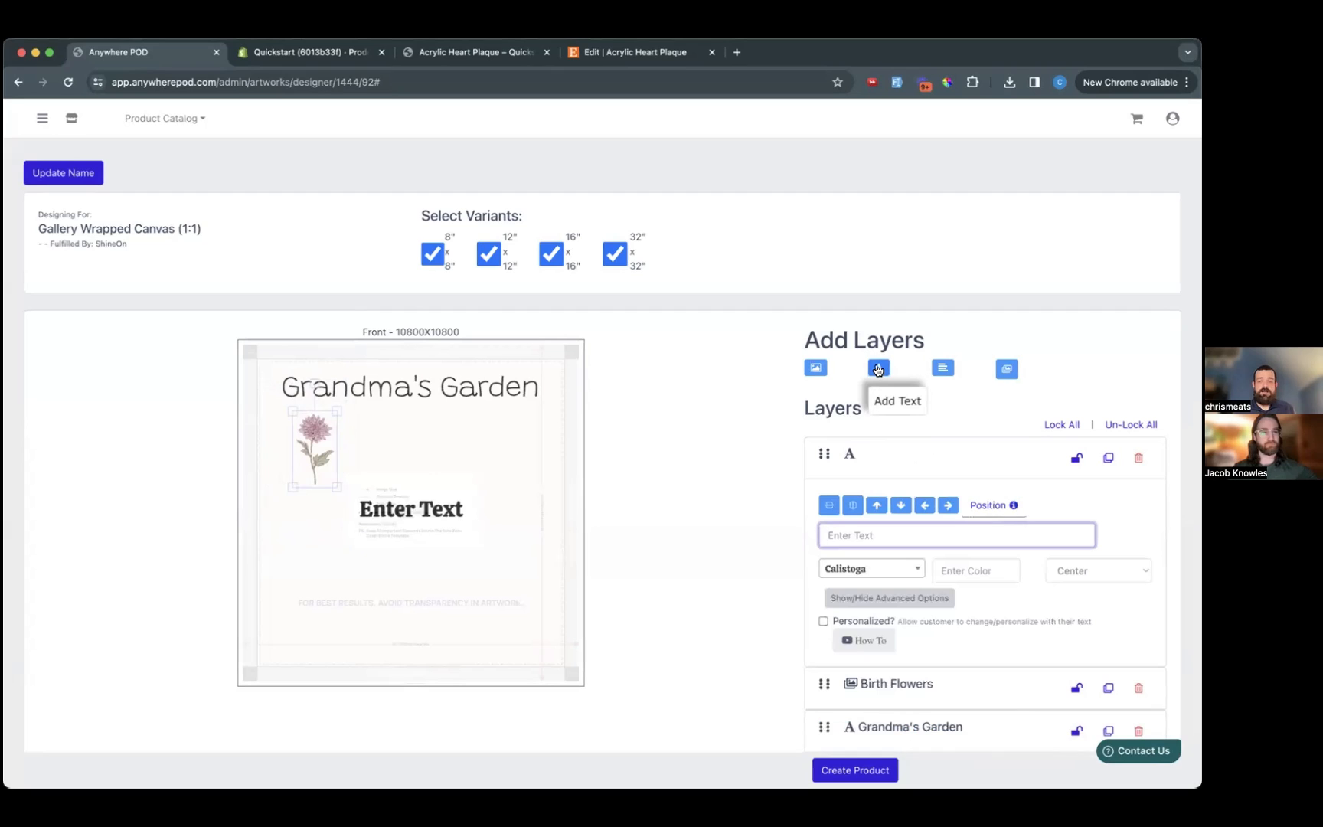
text(Johnny)
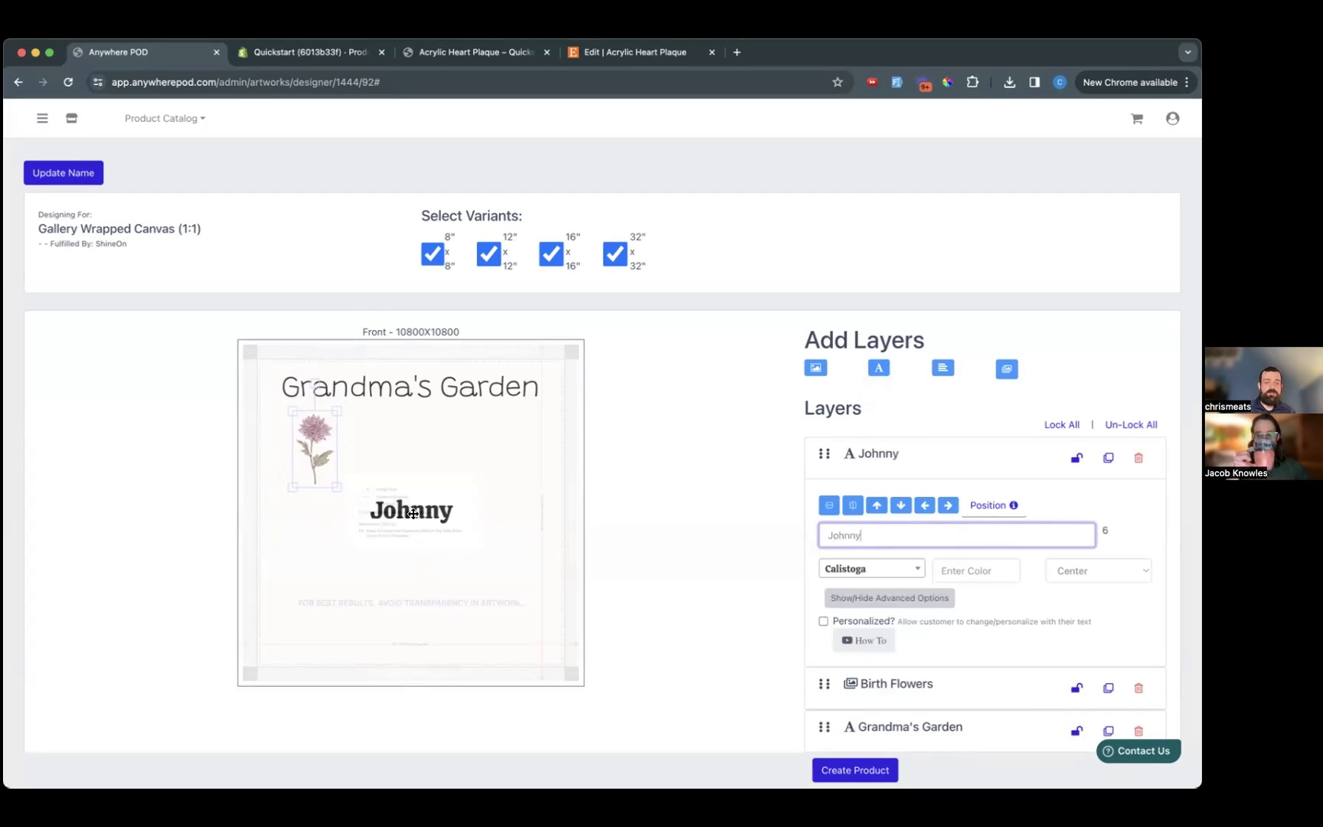
drag(414, 511, 327, 511)
click(912, 568)
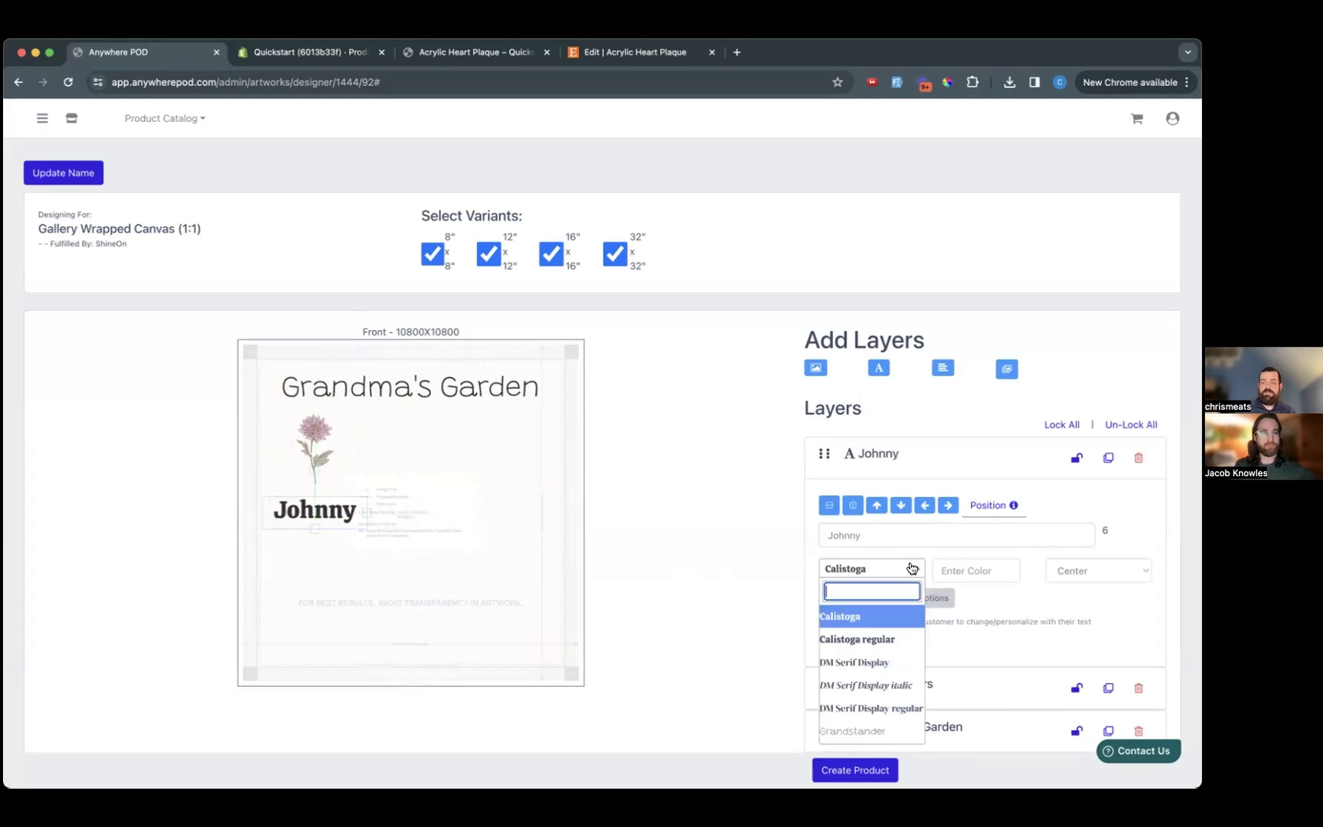
text(click)
click(915, 717)
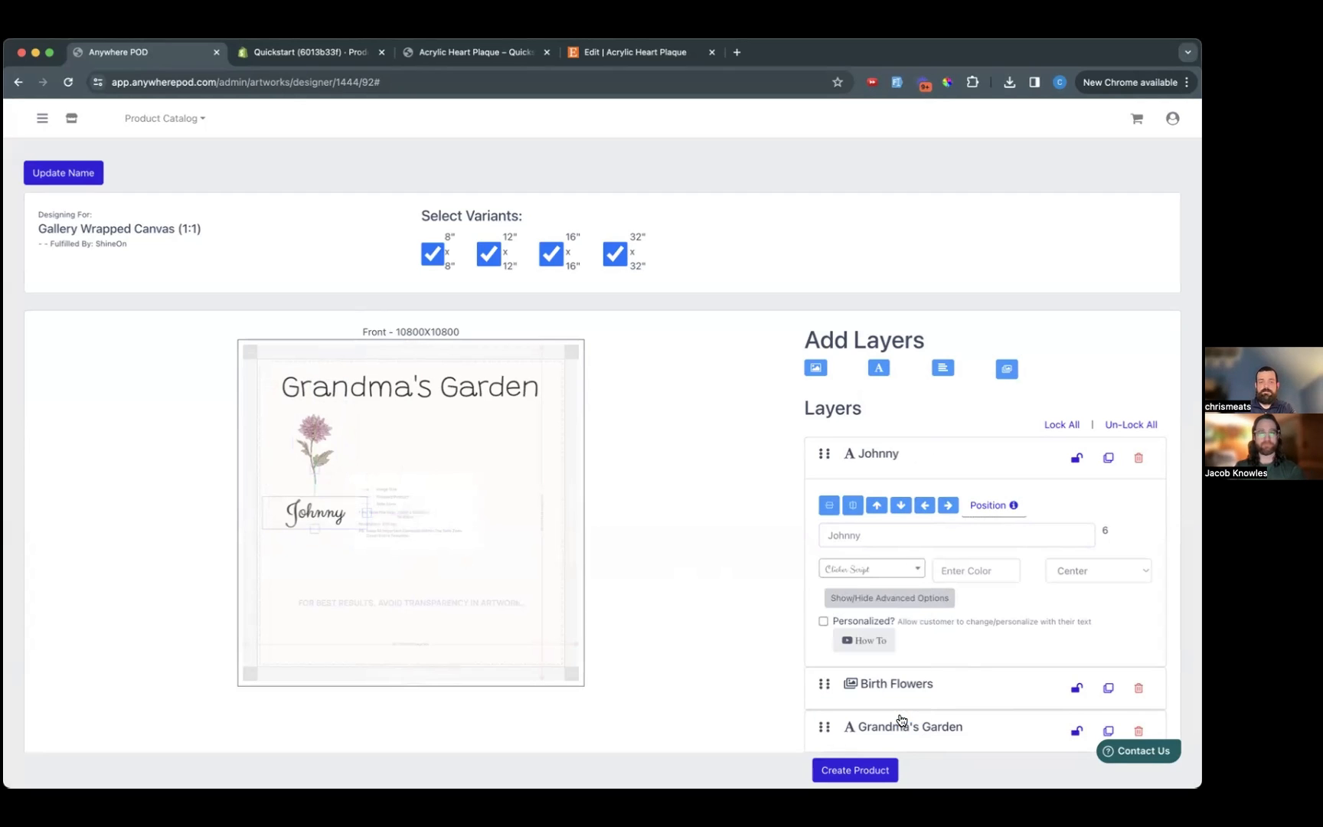
drag(314, 530, 316, 539)
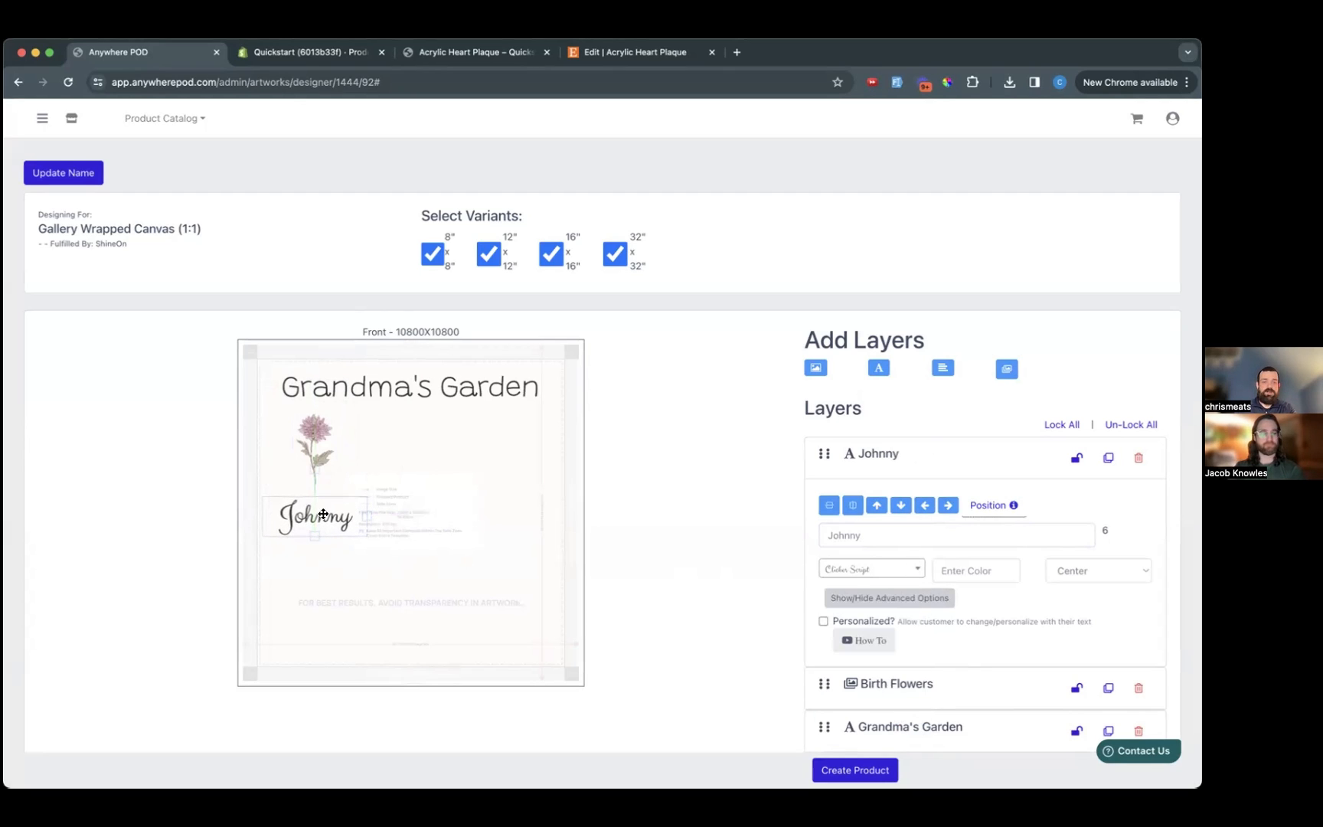
click(469, 548)
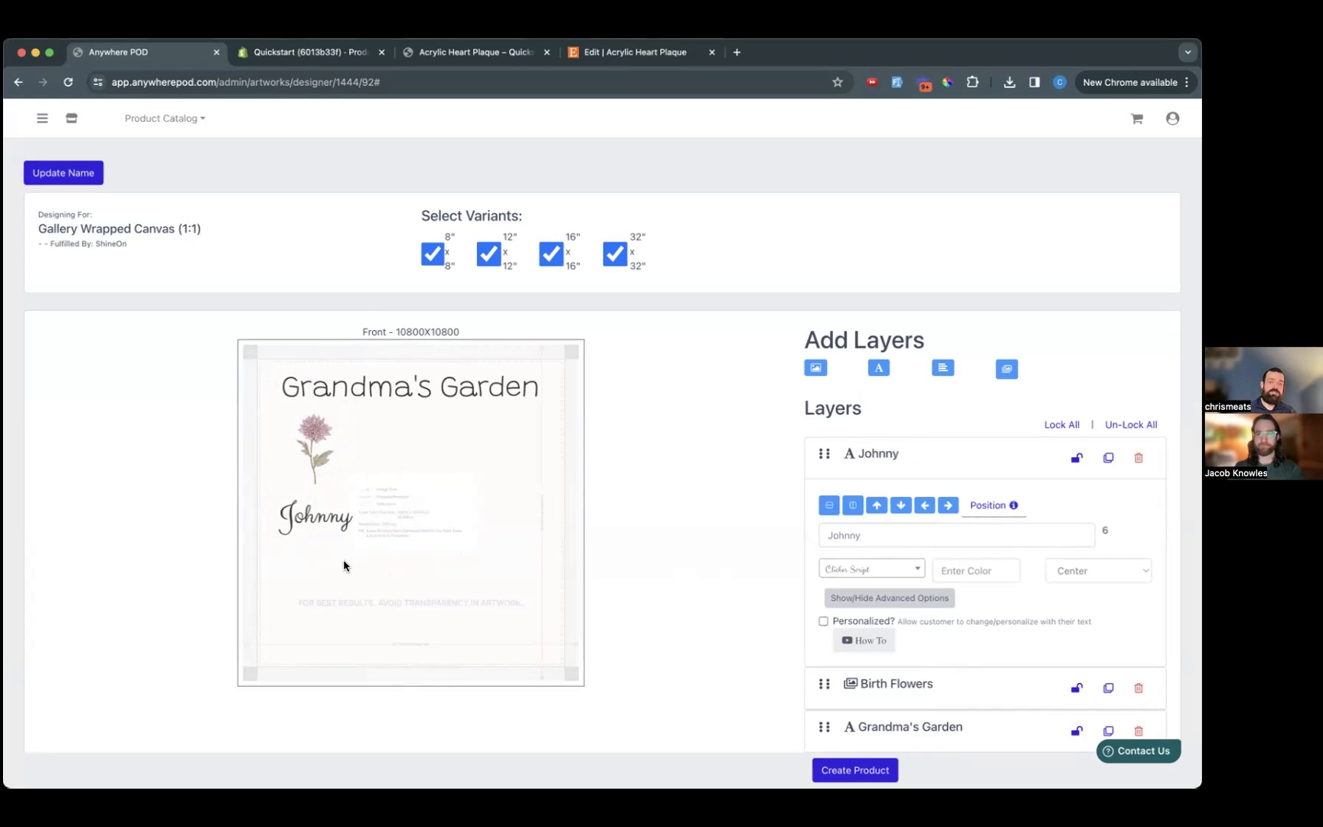
- Clone the flower and name together, place the copy on the canvas's right half and replace its name with another first name
drag(348, 564, 301, 436)
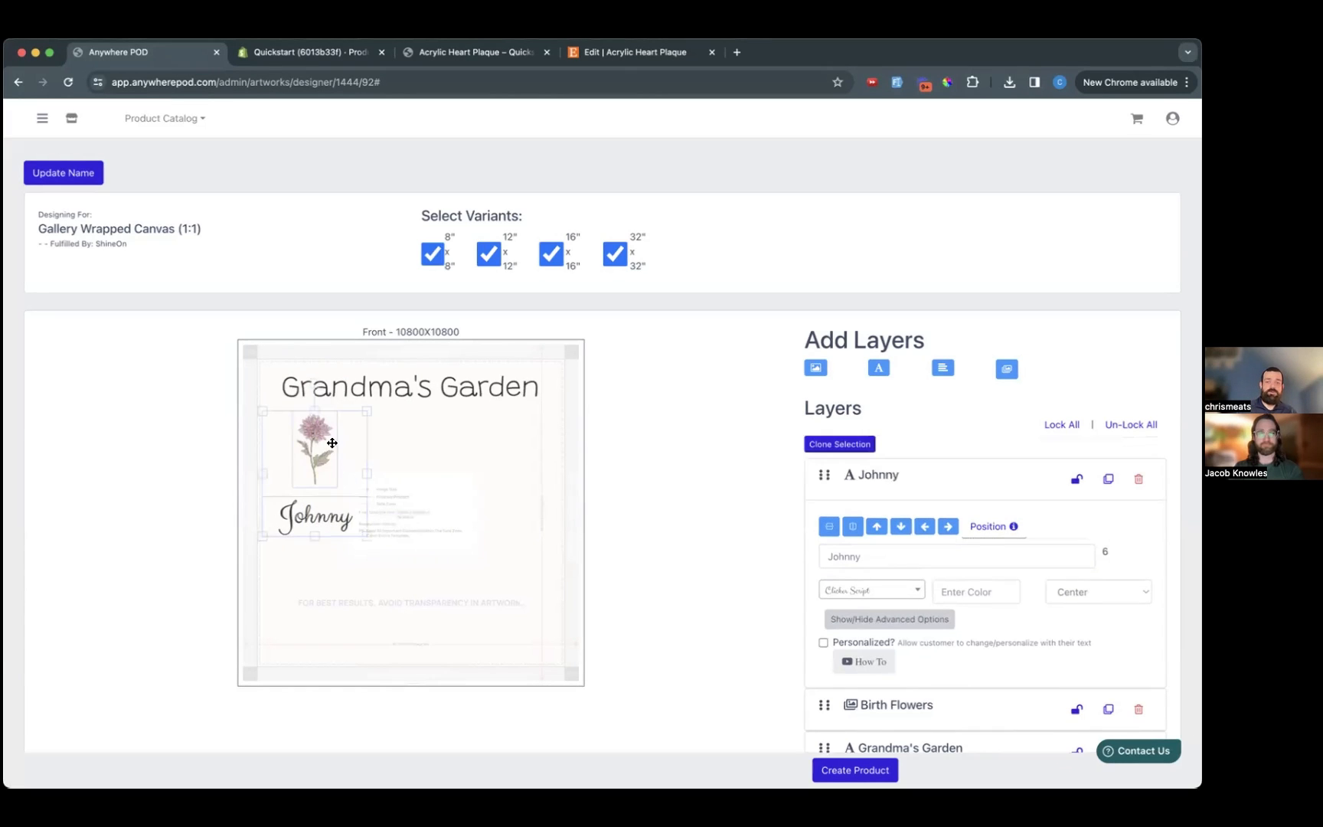
click(846, 444)
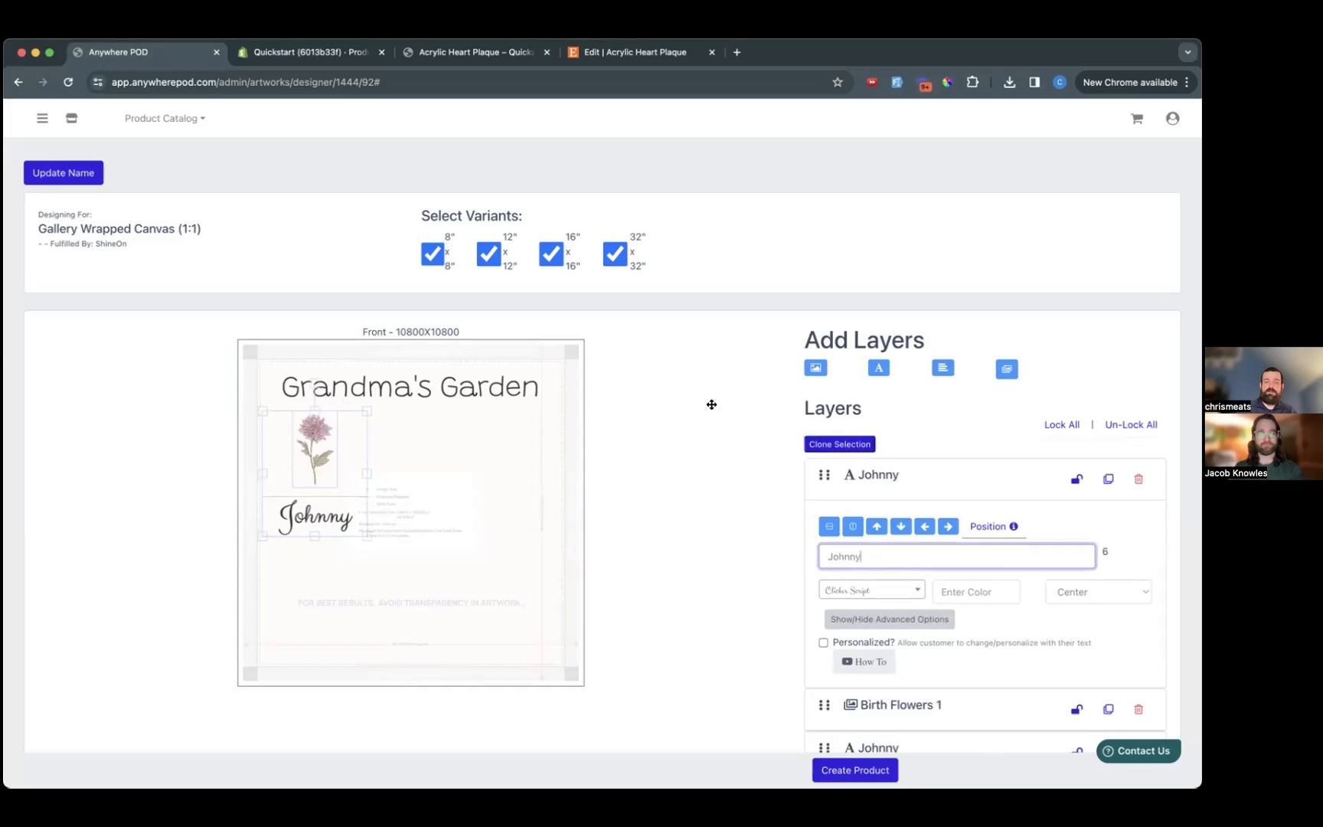
drag(317, 435, 482, 441)
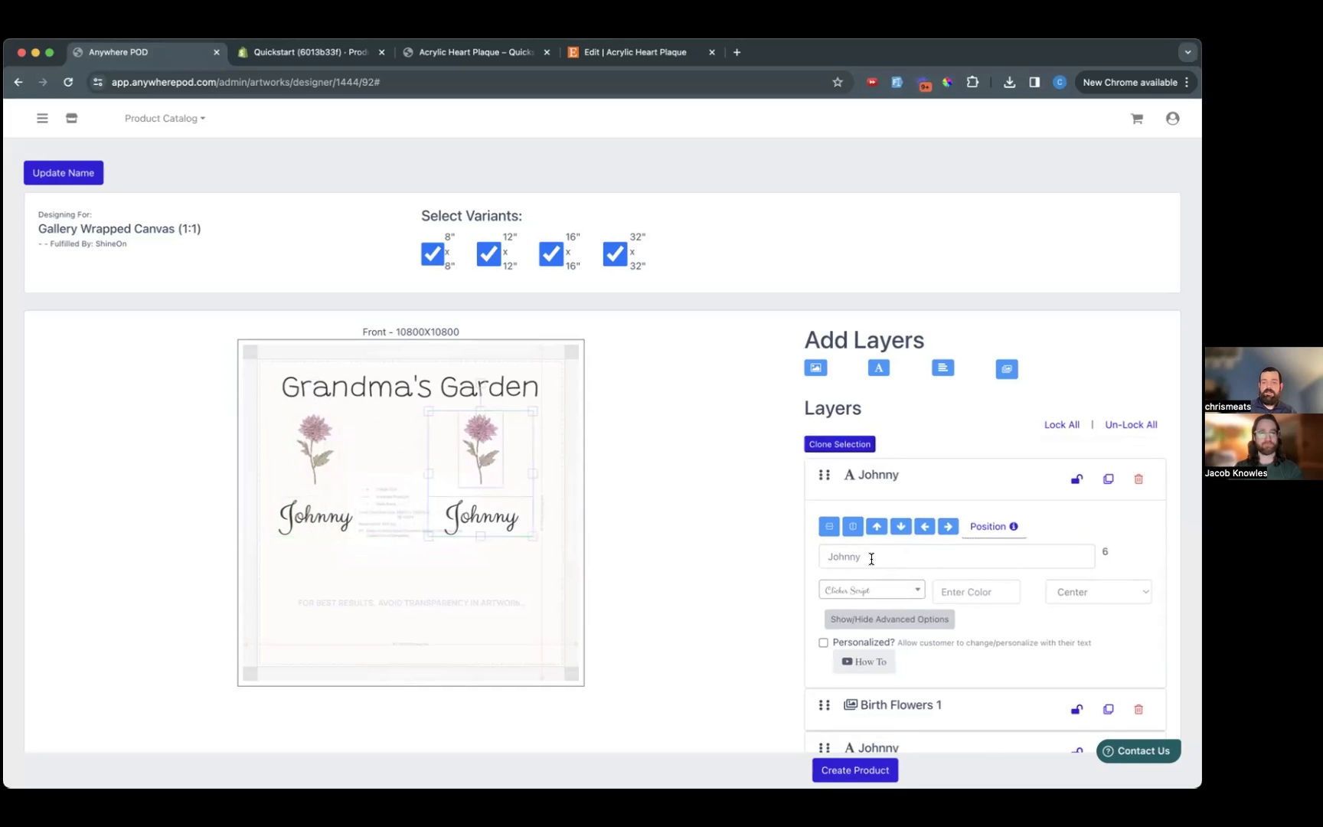
double_click(867, 556)
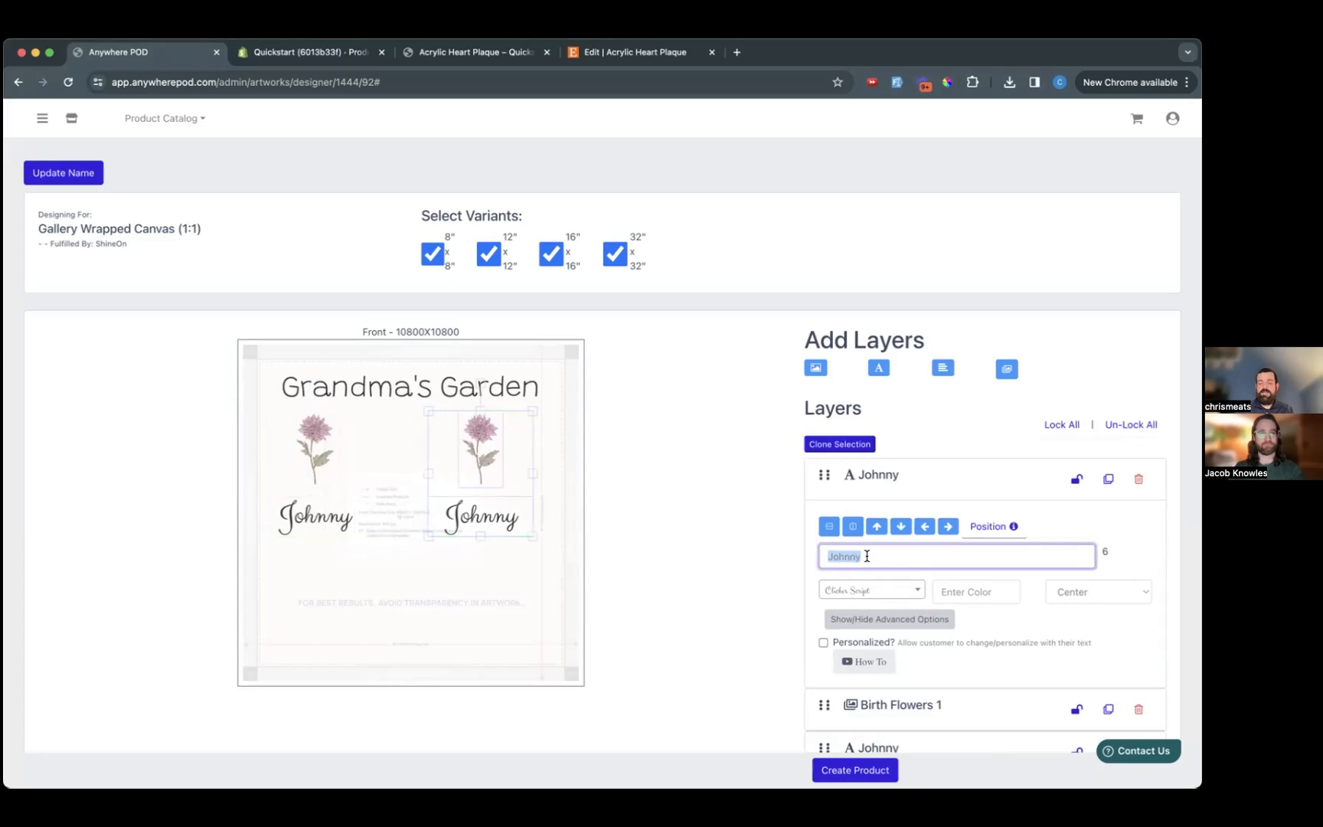
text(Mike)
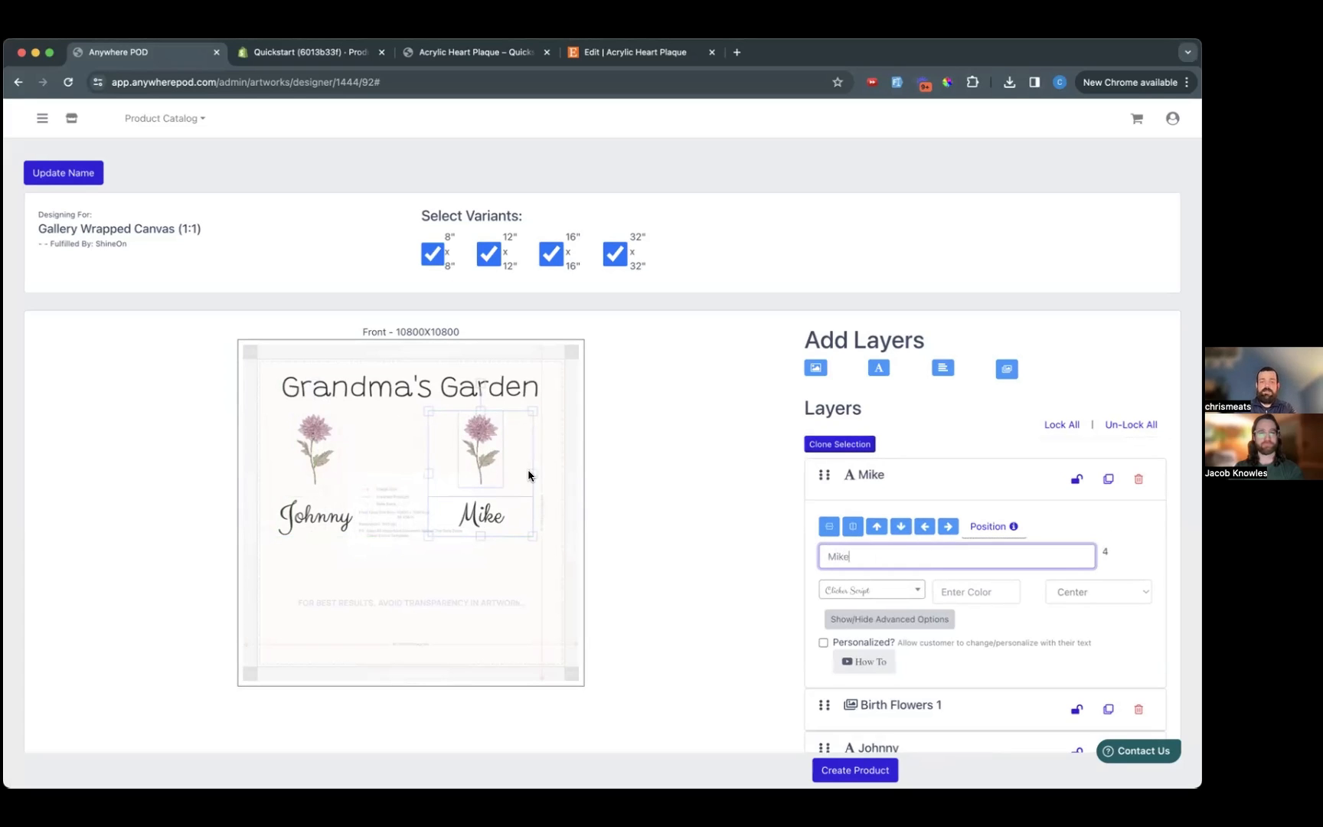
- Change the cloned flower on the right to Cosmos - October
click(473, 455)
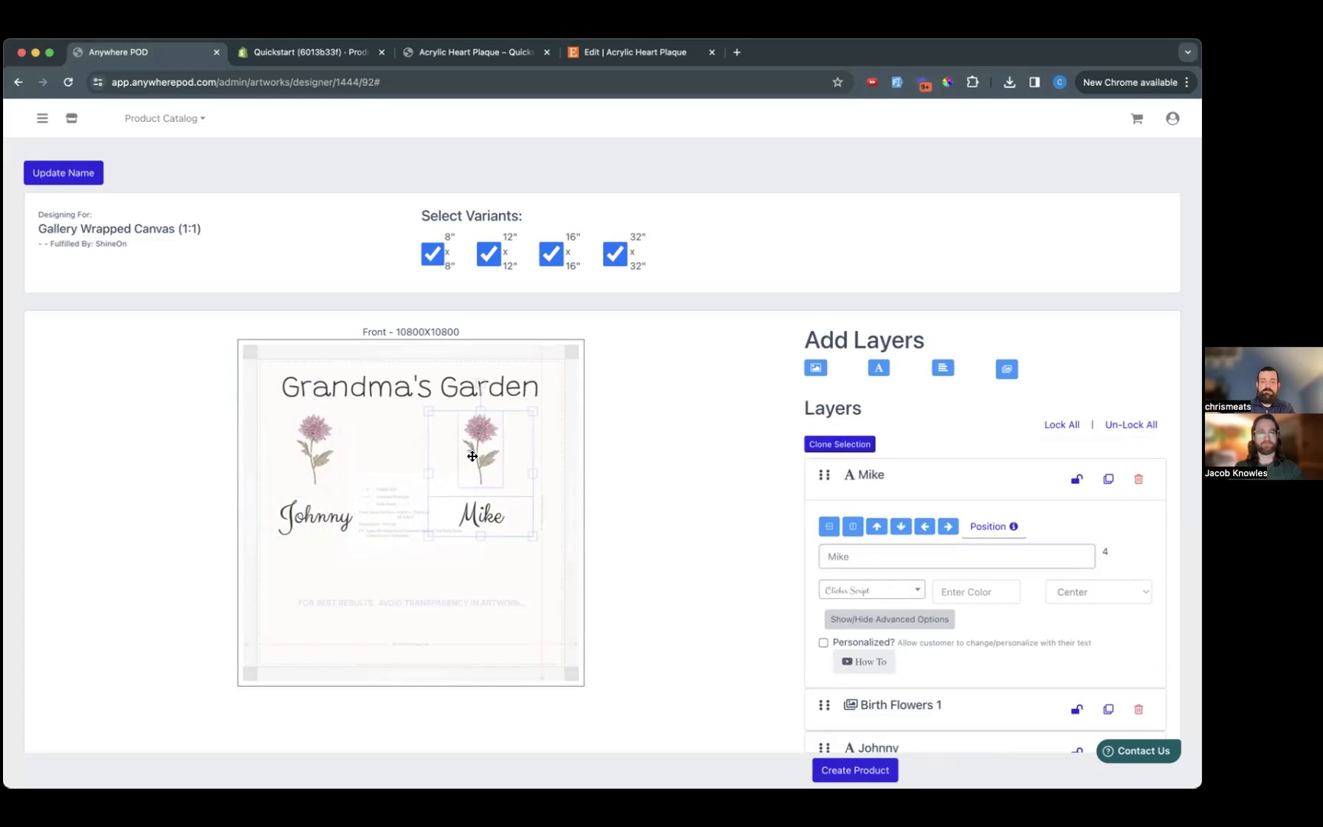
click(905, 476)
click(908, 521)
click(910, 600)
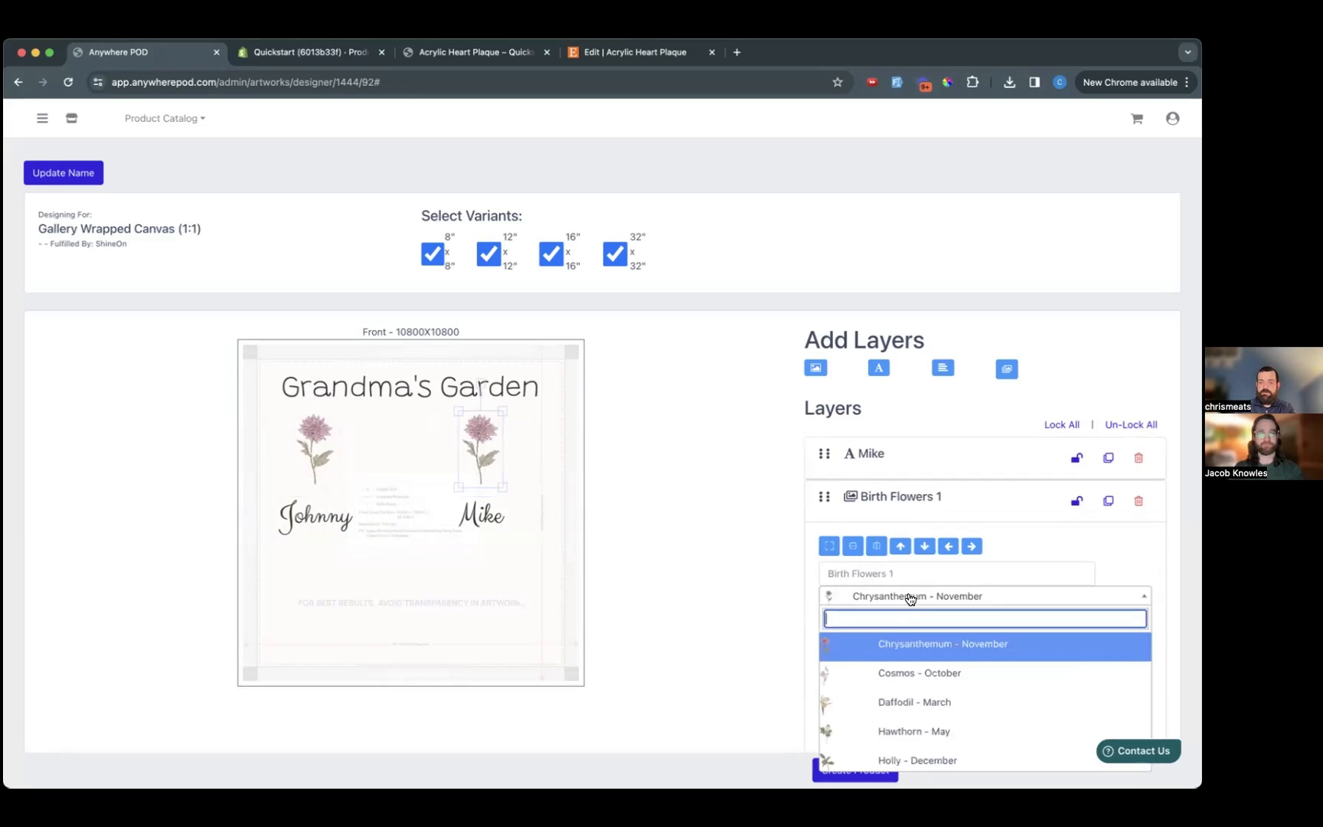
click(930, 674)
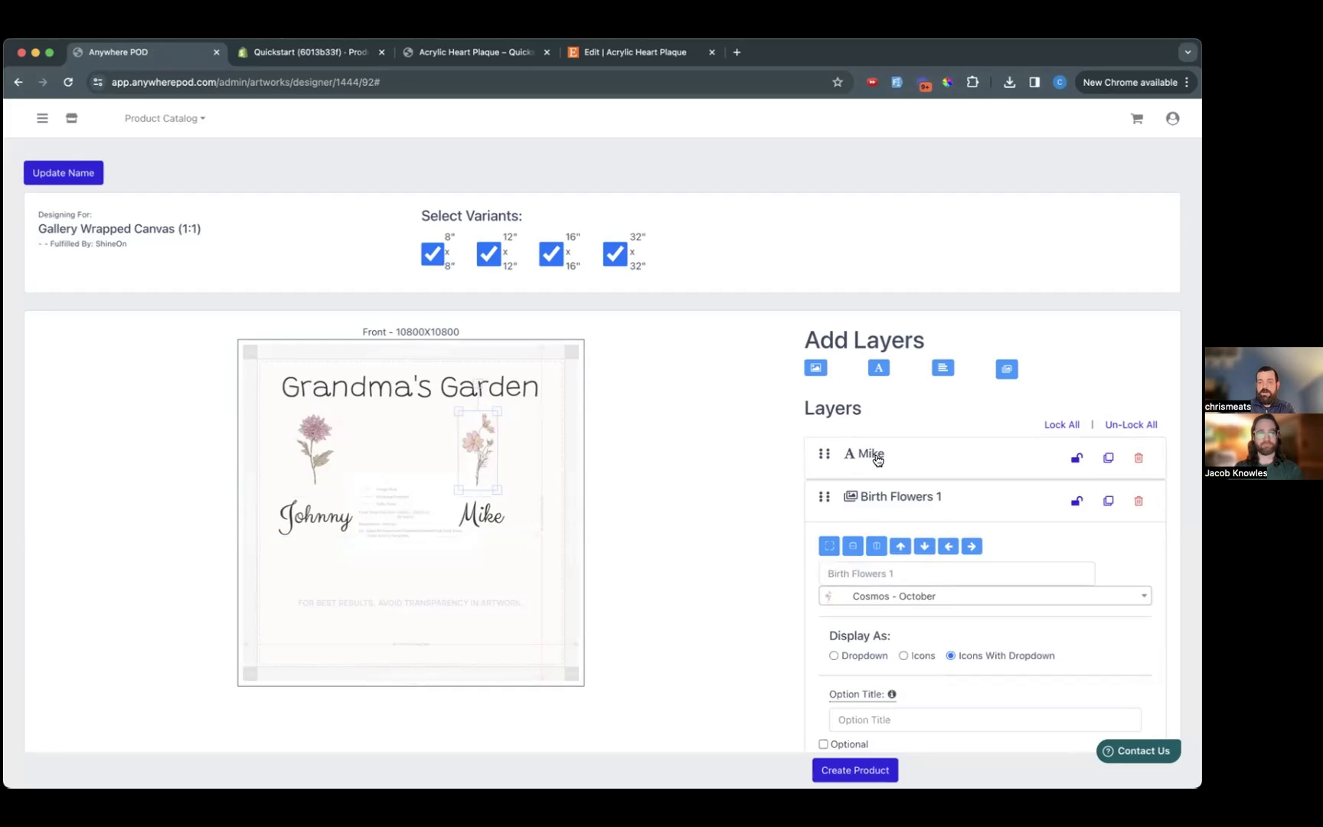
- Make both name text layers personalizable by the customer
click(877, 458)
click(823, 622)
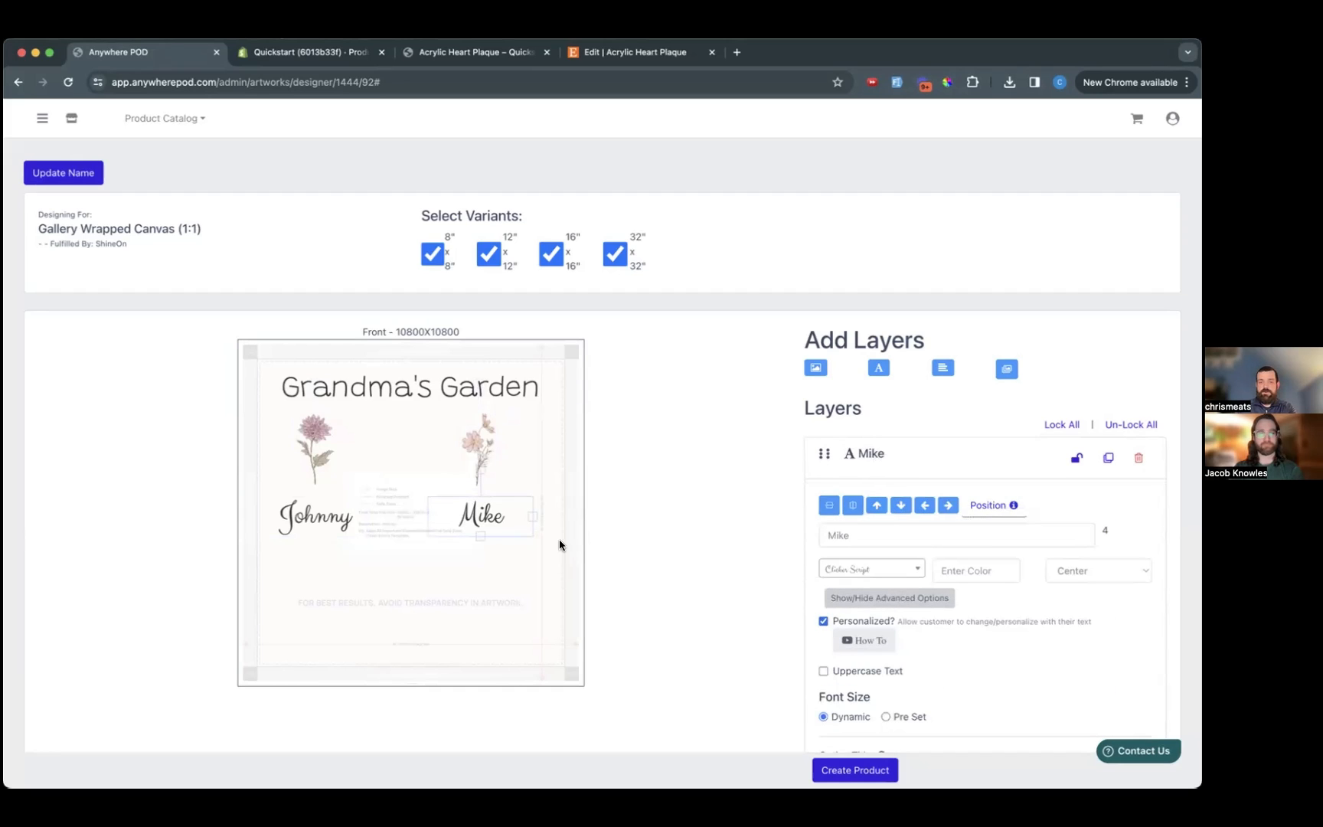
click(315, 522)
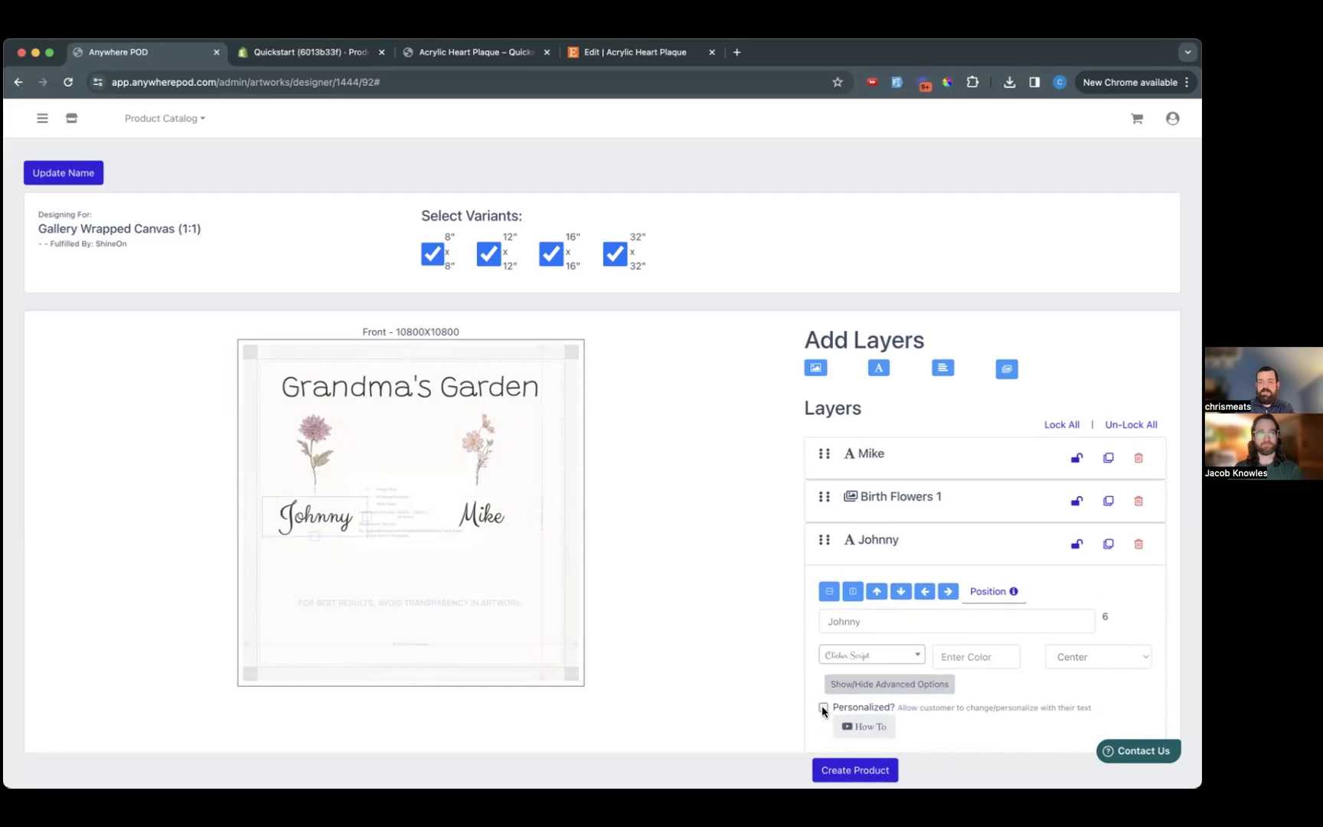
- Clone both flowers and names together and place the copies as a second row below the originals
mouse_move(525, 585)
mouse_down()
mouse_move(352, 588)
mouse_move(281, 420)
mouse_up()
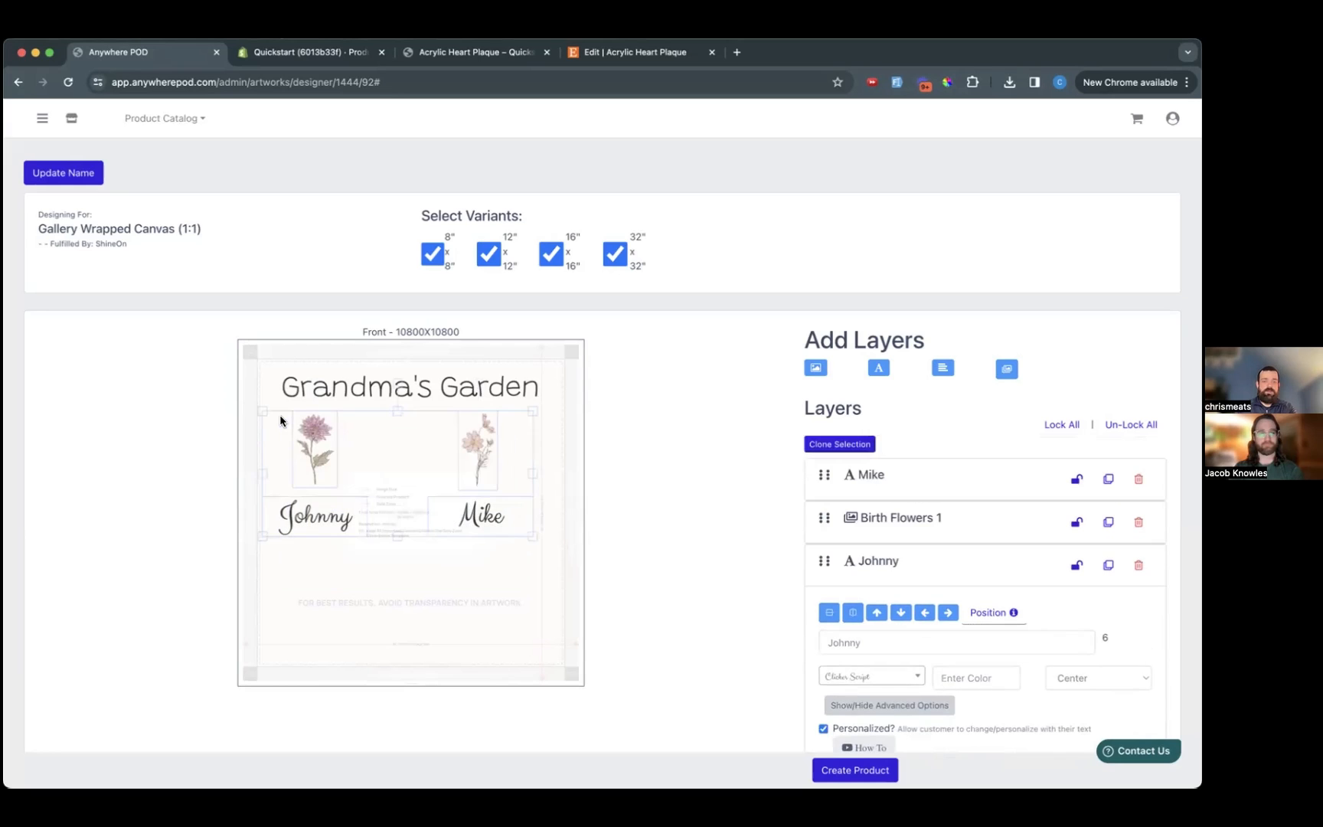
click(839, 444)
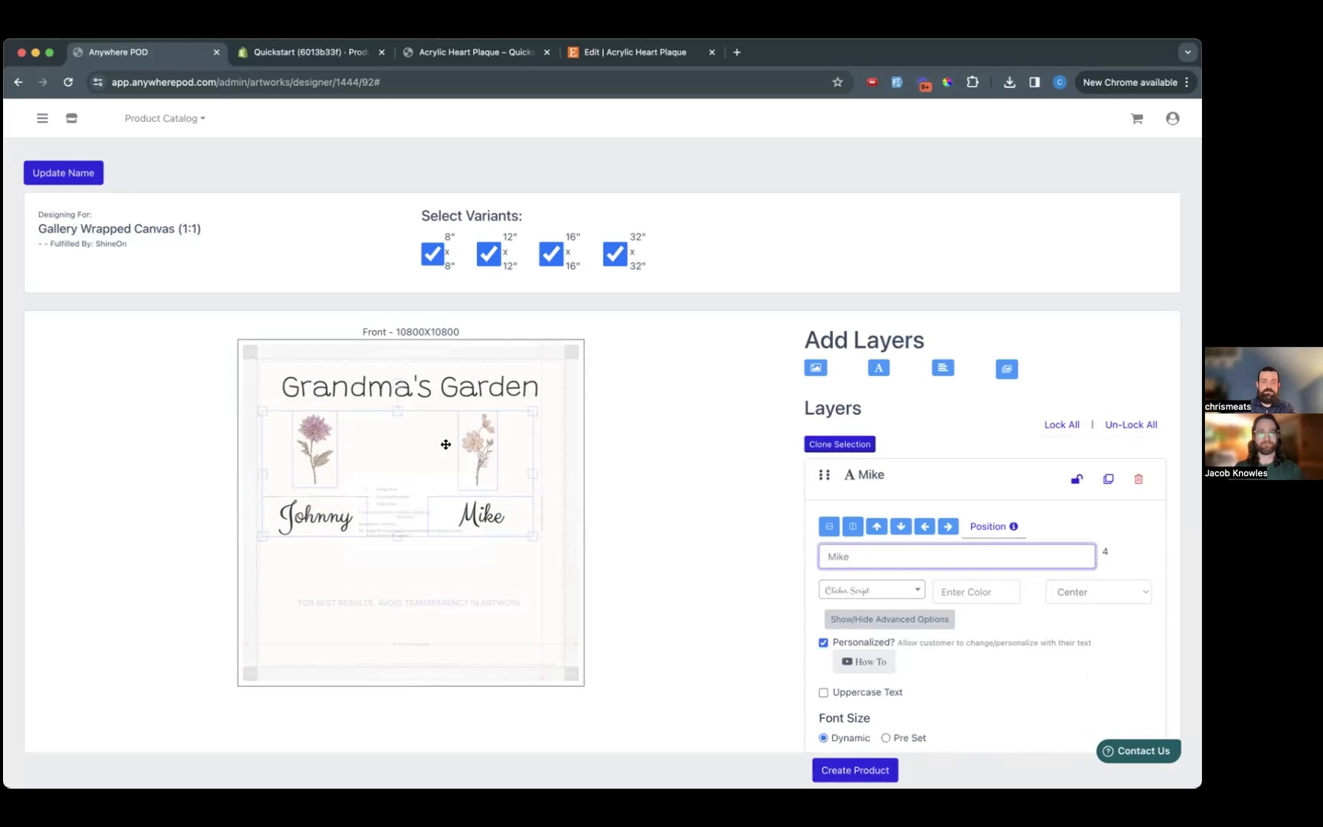
drag(480, 431, 467, 555)
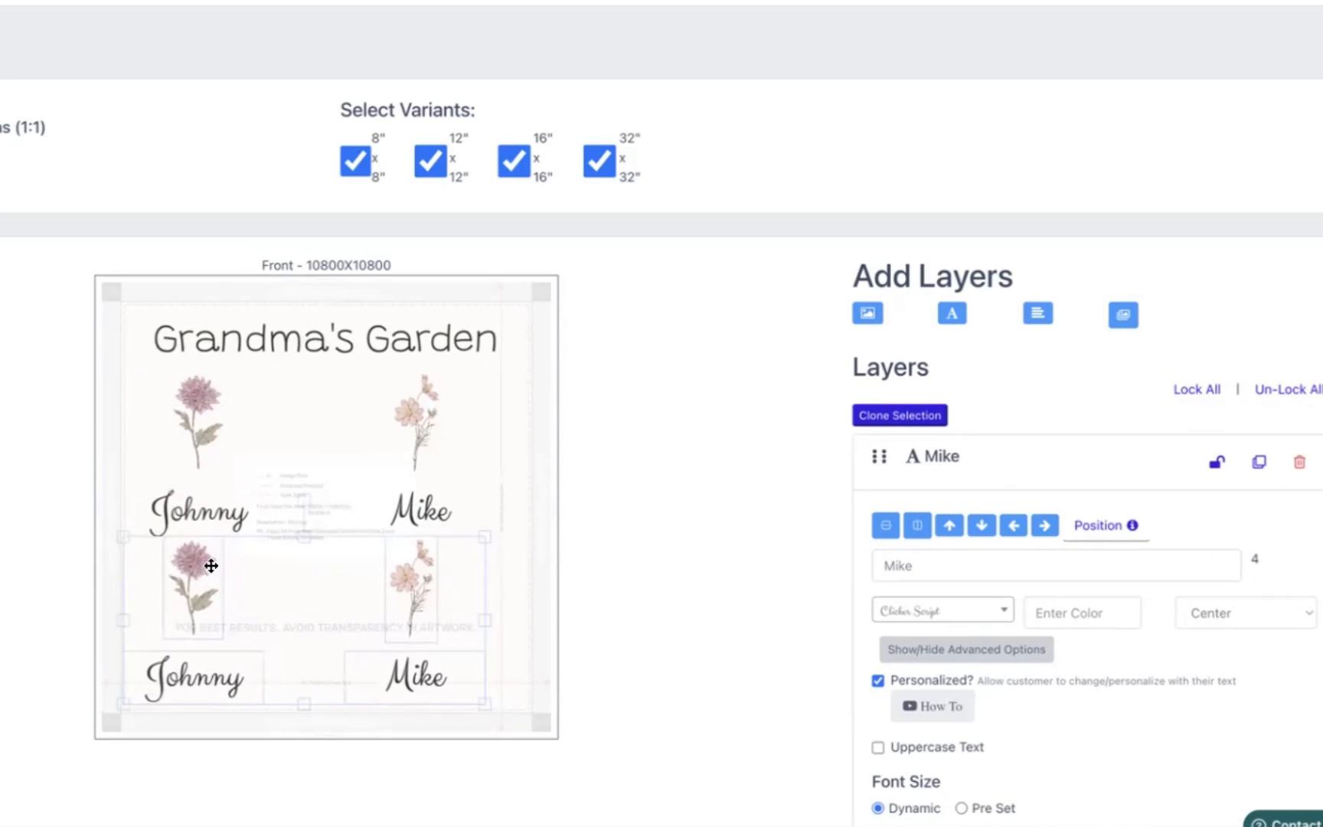
- Change the second row's left flower to Daffodil - March and replace the name below it with a different first name
click(323, 555)
click(1033, 733)
click(1019, 588)
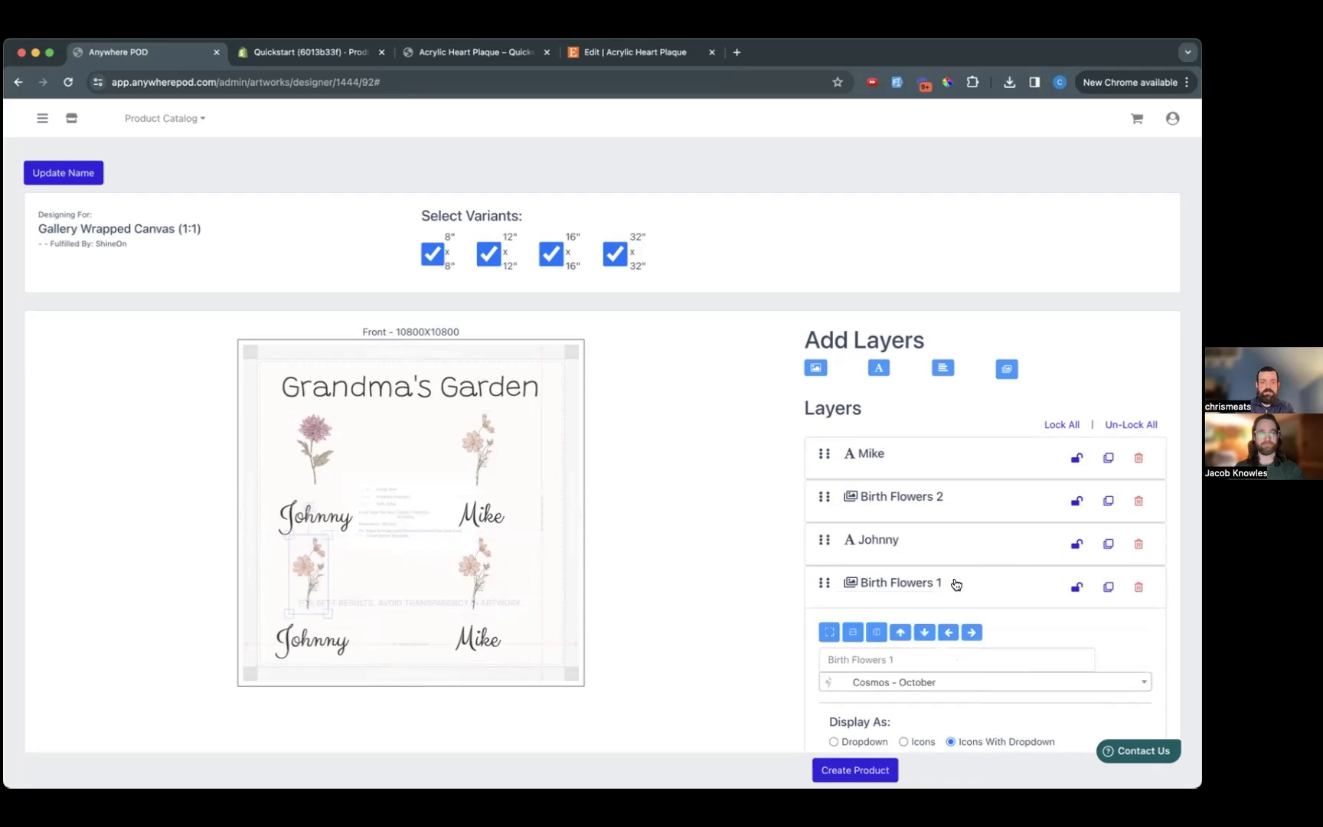
click(924, 688)
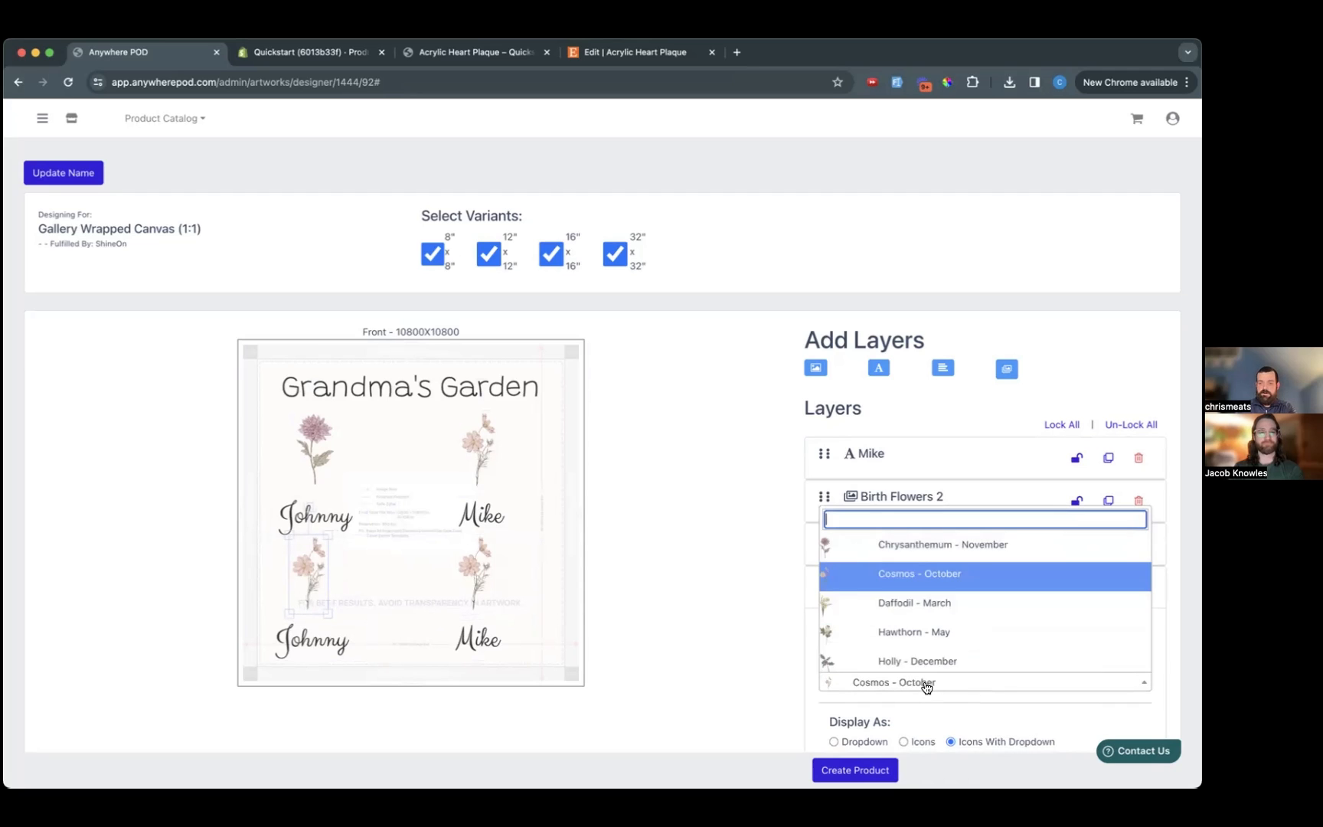
click(963, 605)
click(321, 640)
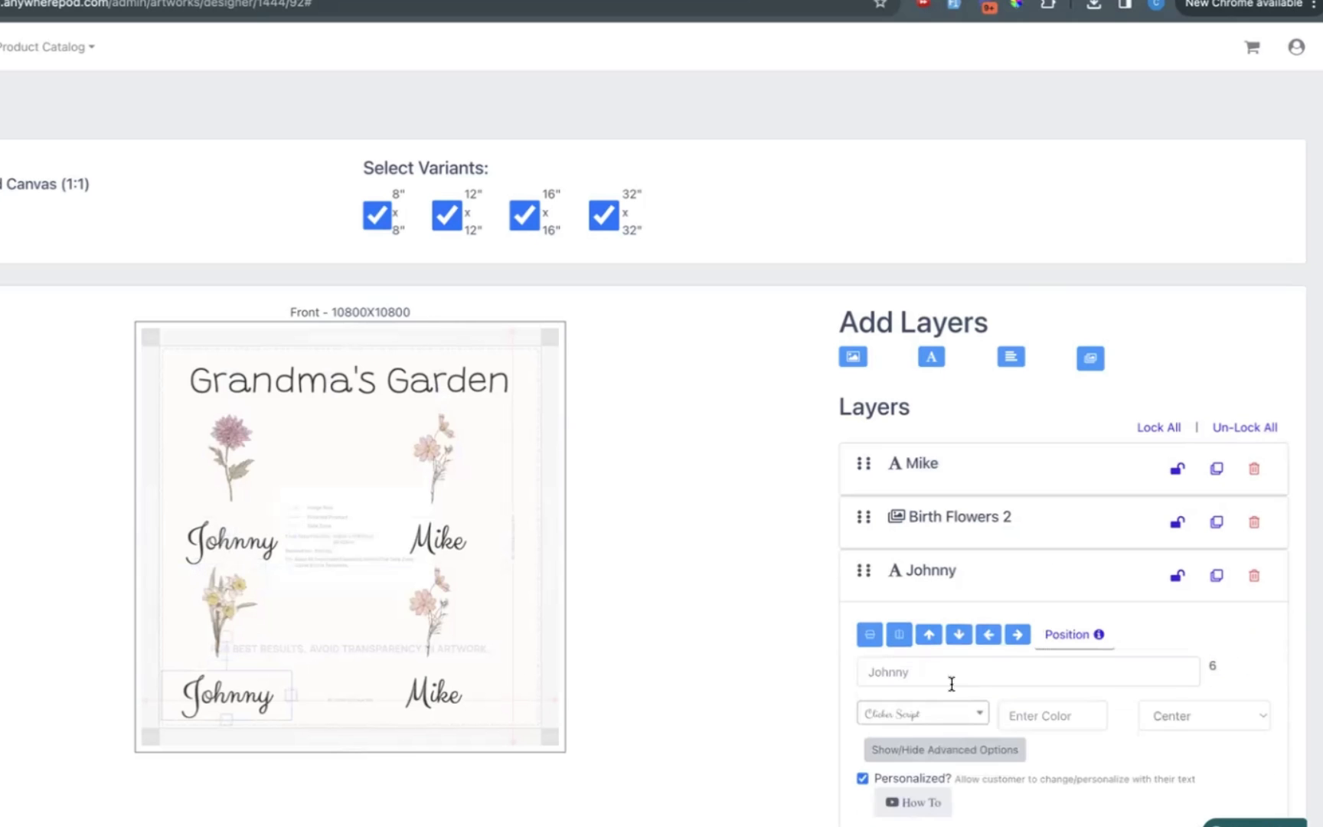
double_click(895, 630)
text(Elizabeth)
- Change the second row's right flower to Hawthorn - May and replace the name below it with a different first name
click(473, 590)
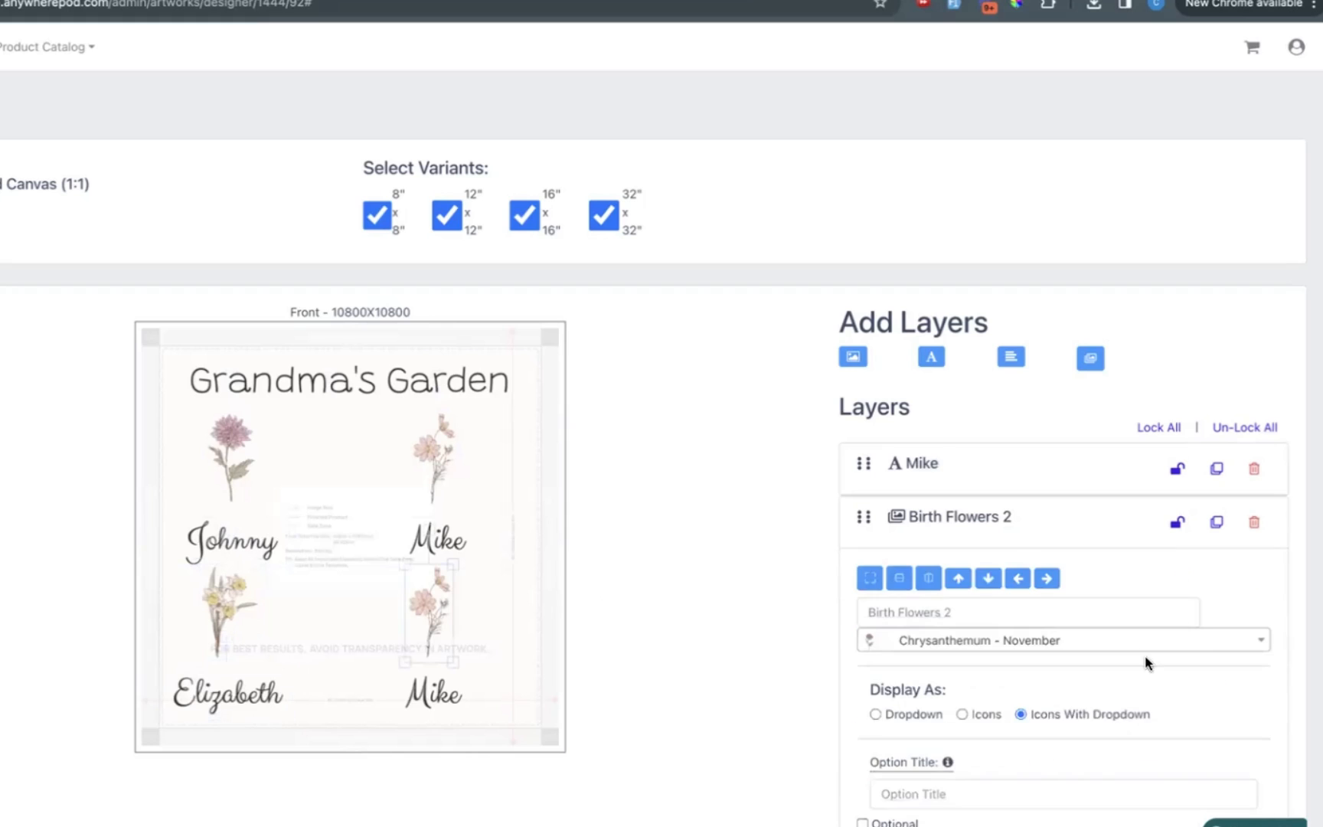
click(1120, 644)
click(1068, 808)
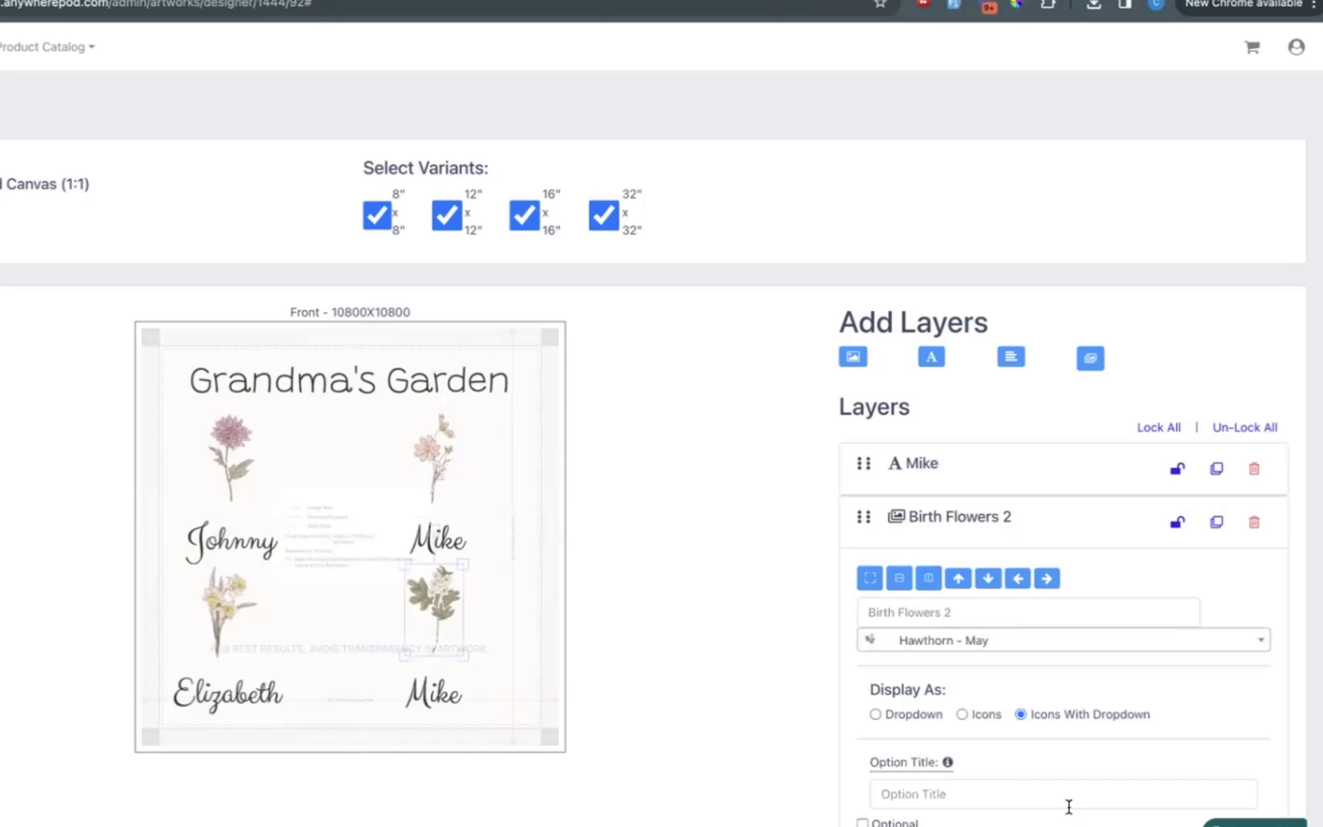
click(440, 690)
double_click(950, 557)
text(Jordan)
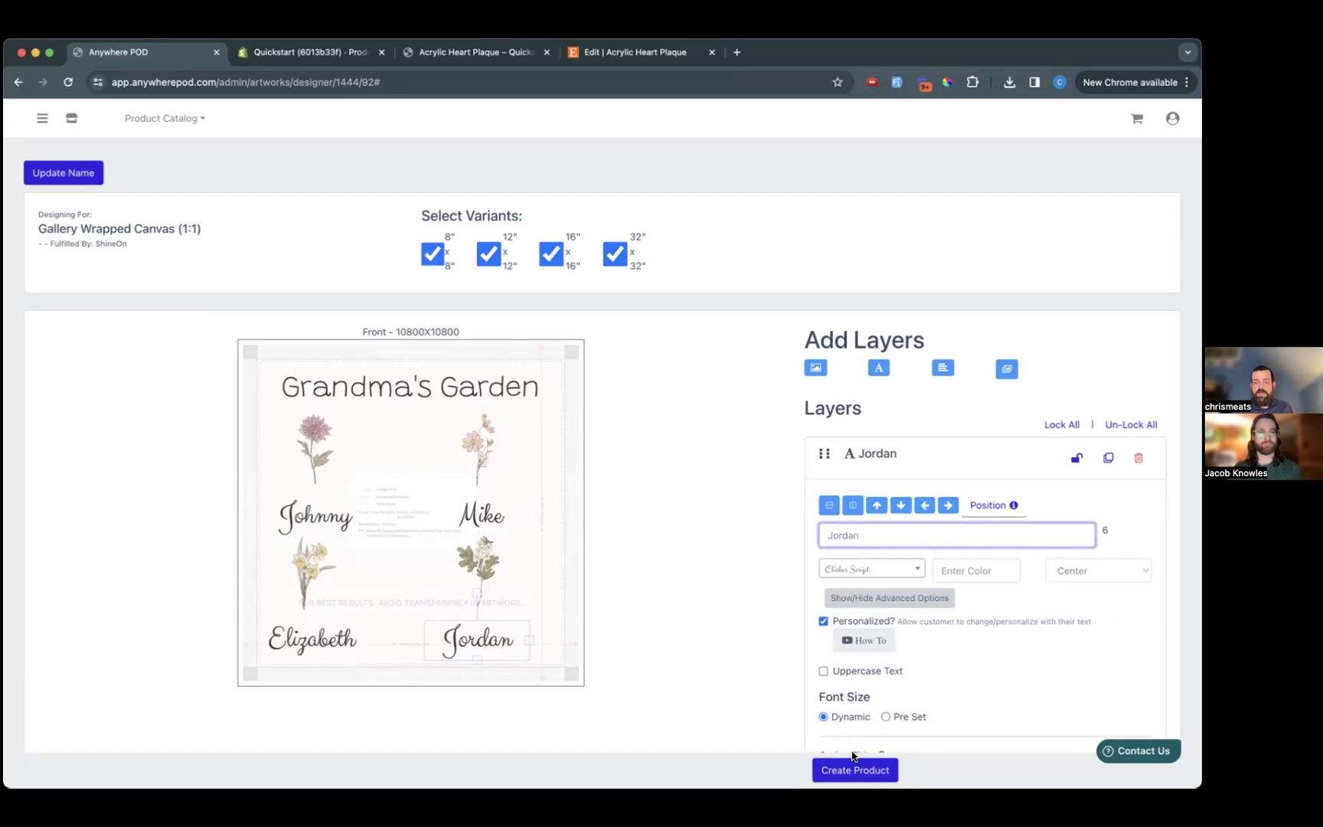
- Create the Gallery Wrapped Canvas product from the finished design and open its mockup selection
click(834, 772)
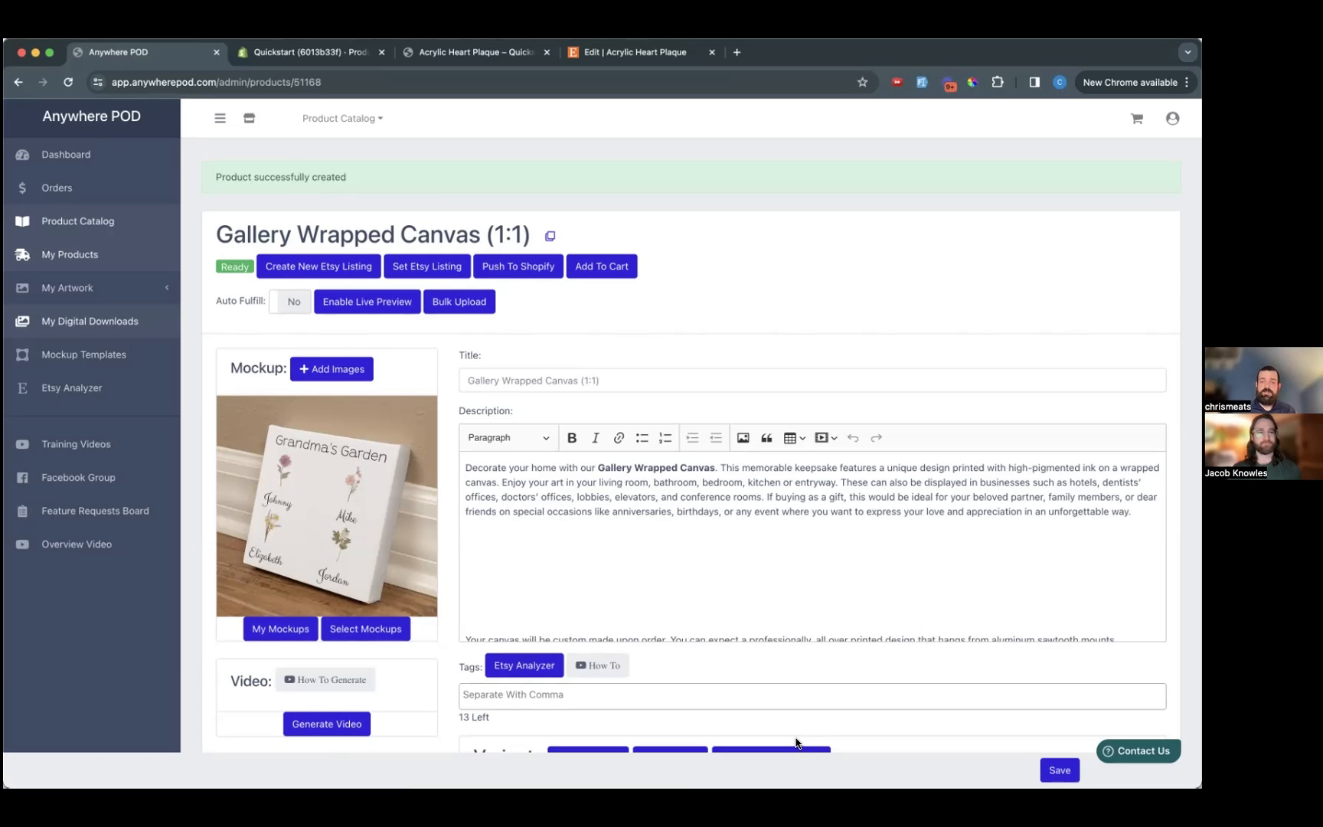
click(369, 628)
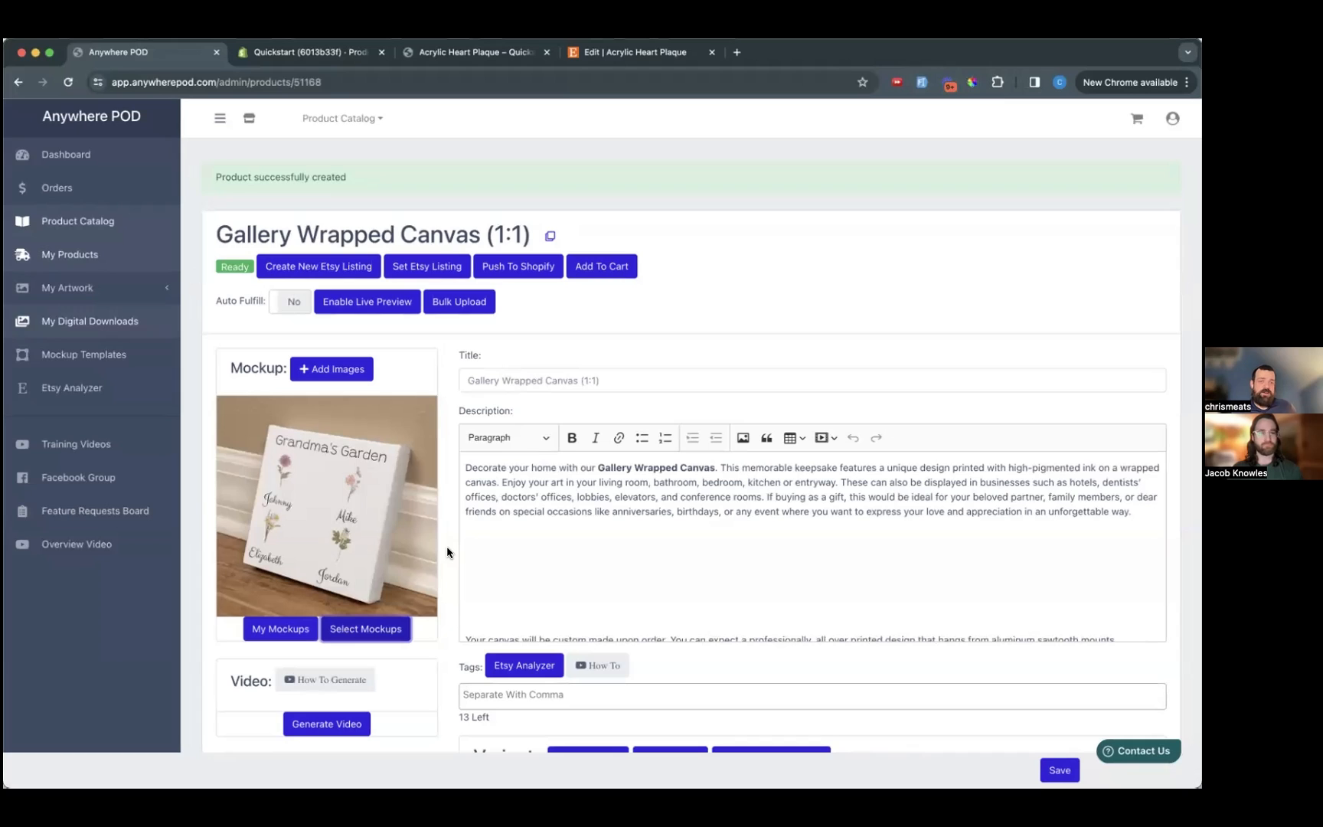
- Analyze Etsy listings for the search term "Grandmas garden" without limiting the results to the Canvas category
scroll(448, 552, down, 3)
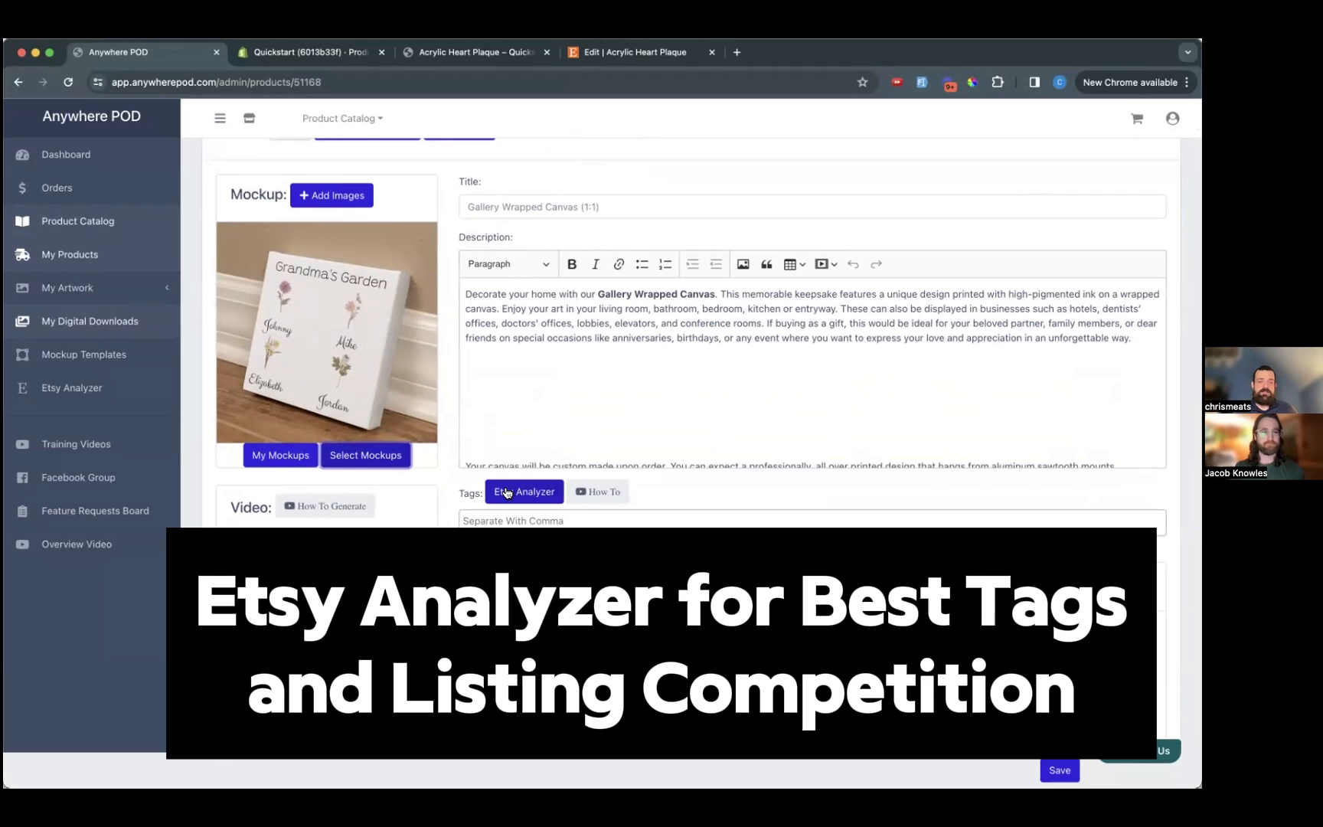
click(507, 492)
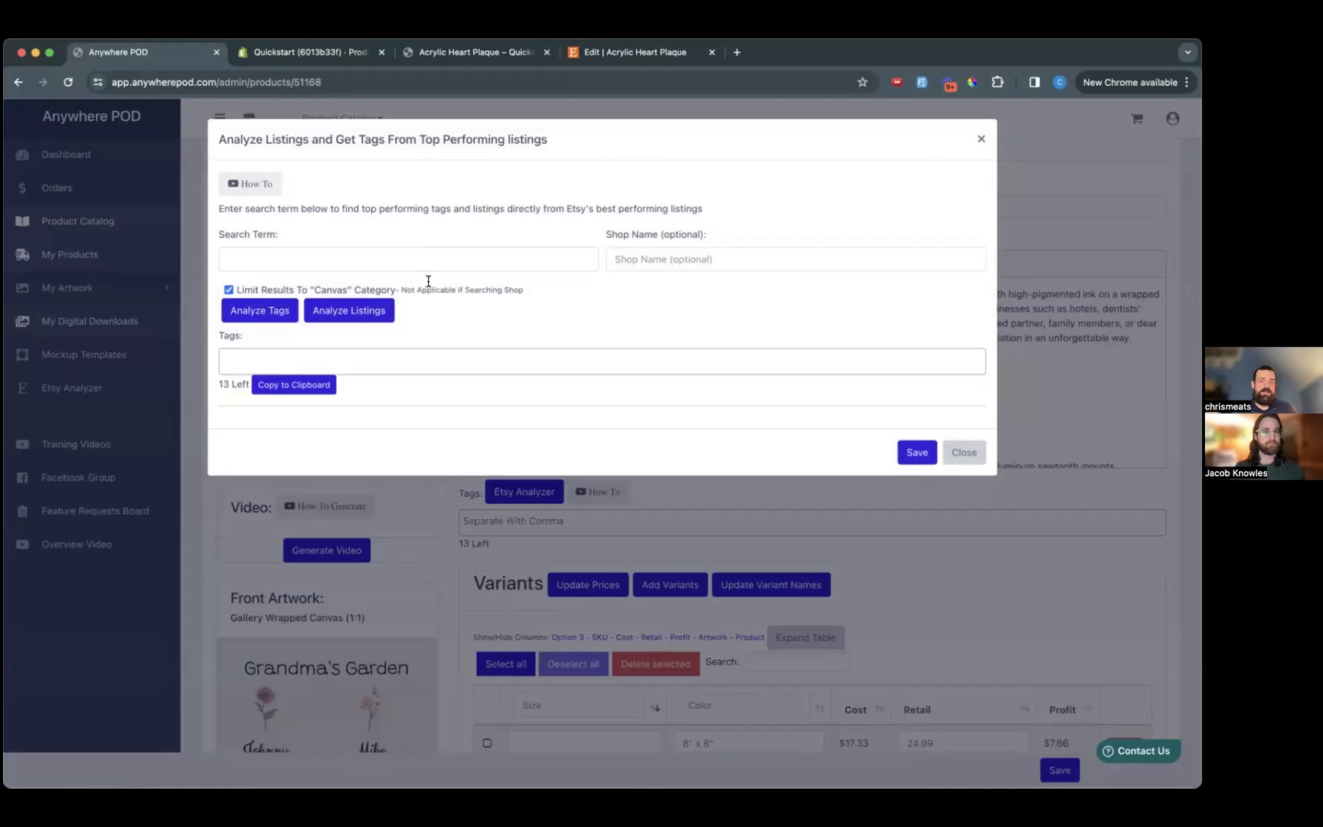
click(250, 258)
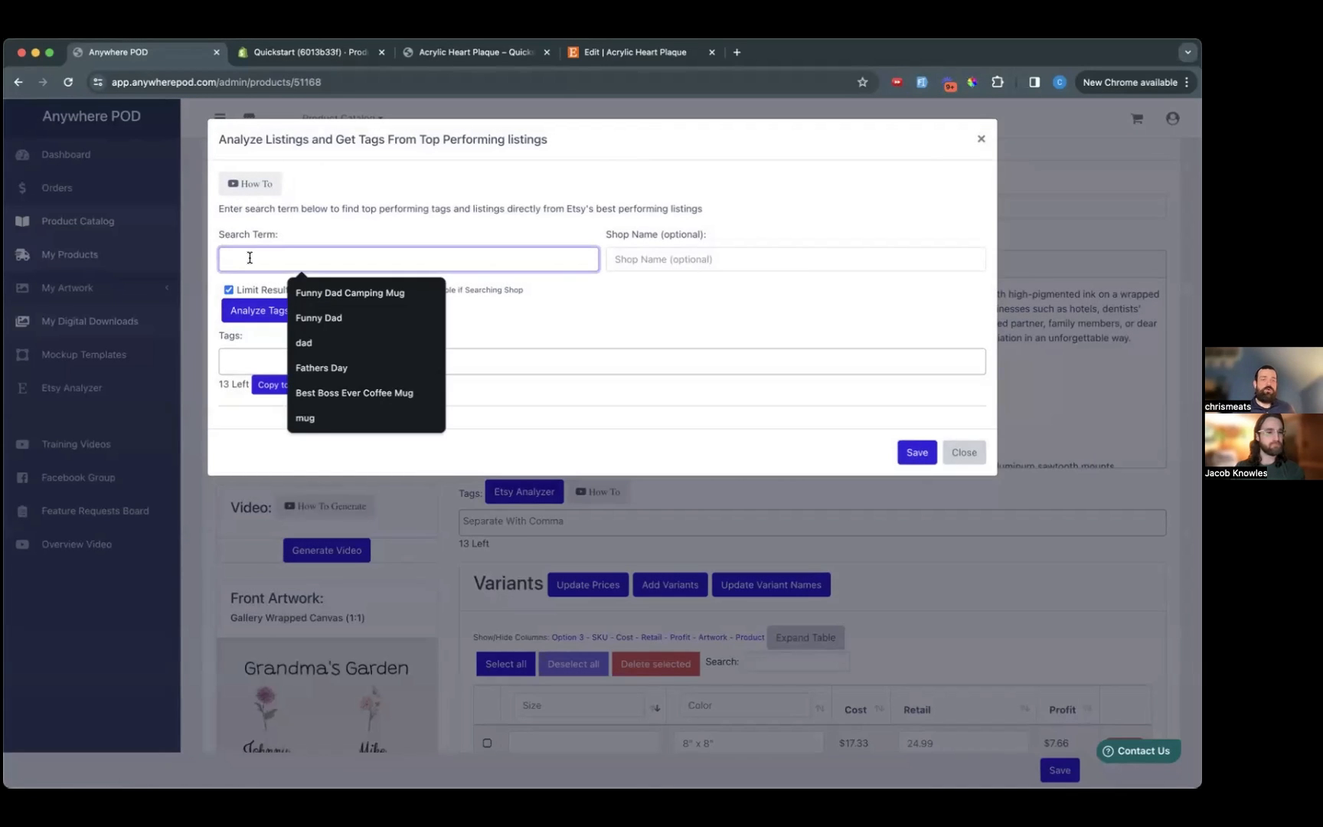
click(283, 220)
click(259, 255)
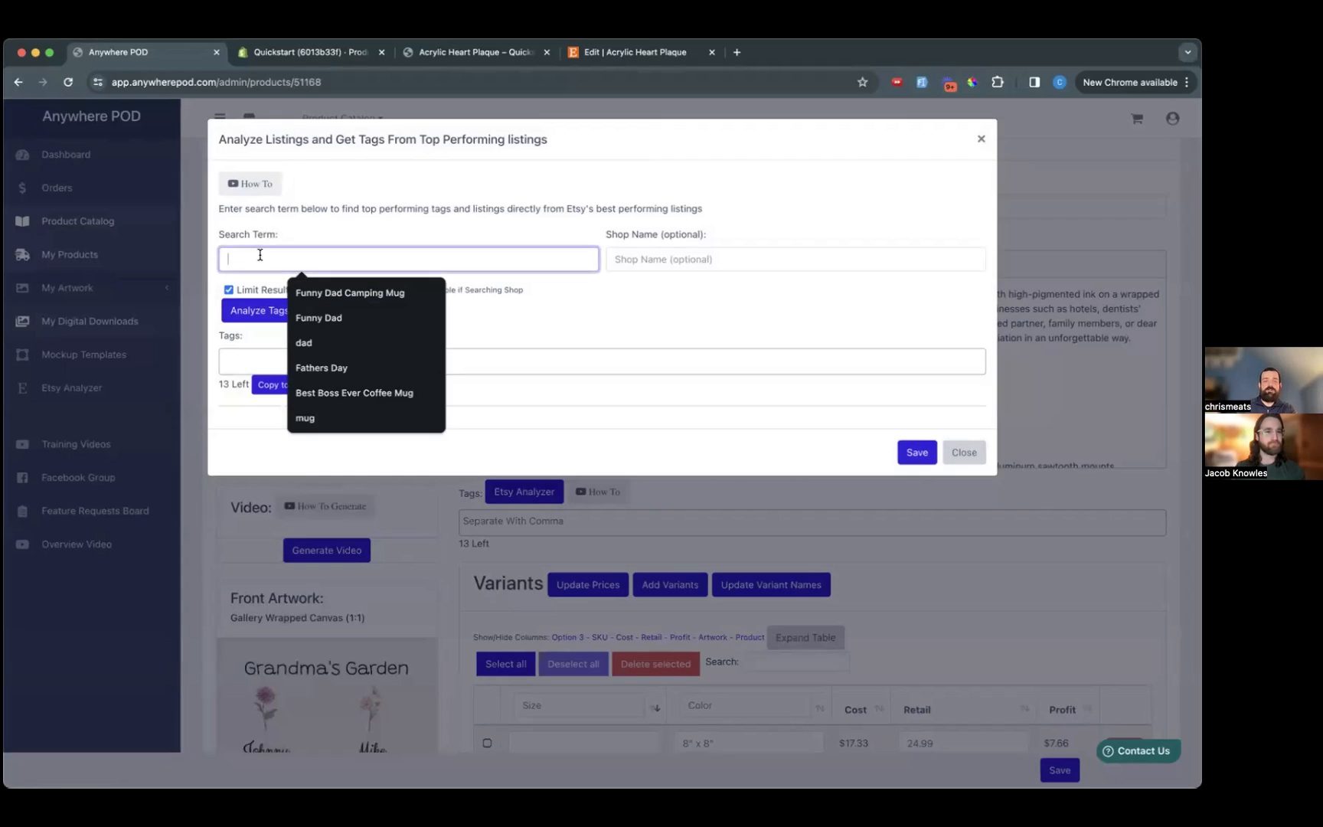
text(Grand)
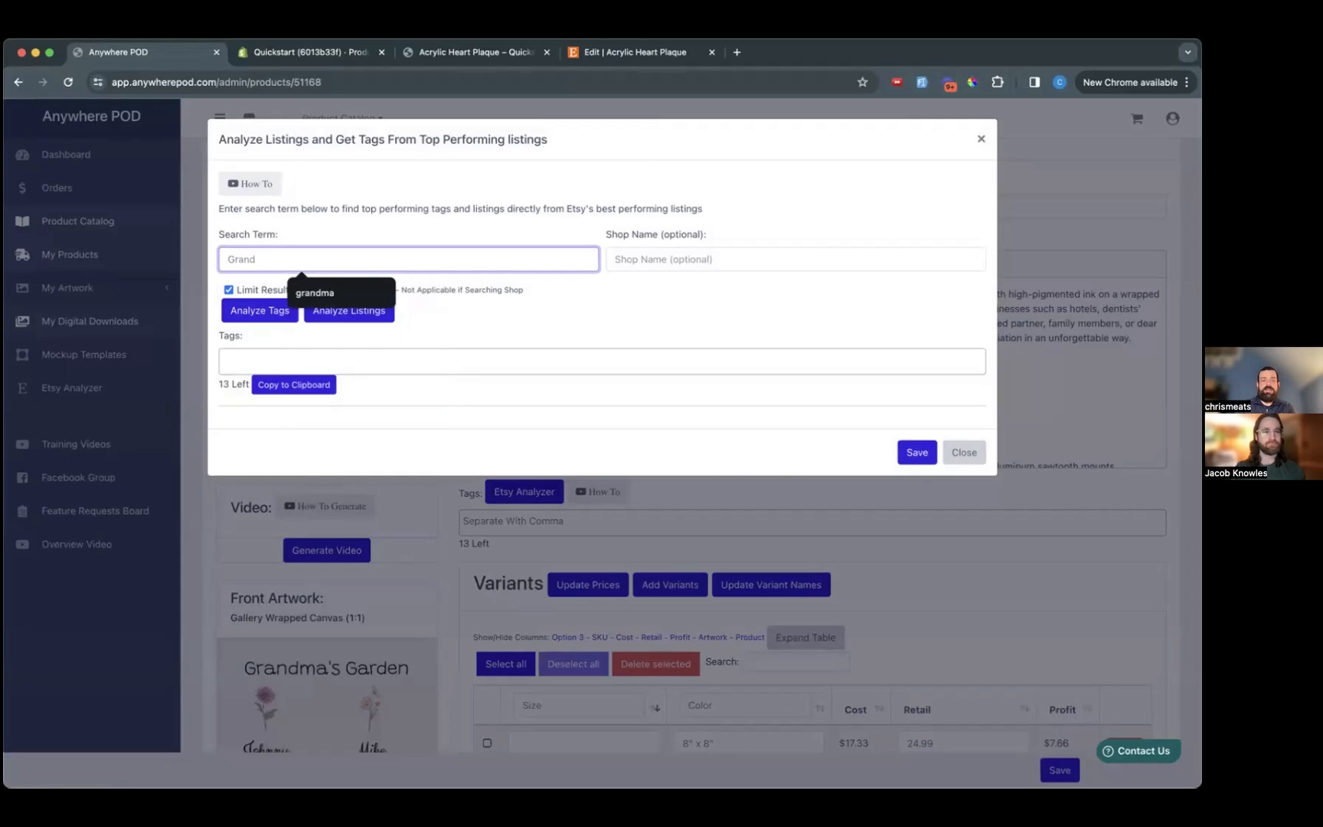
text(mas gard)
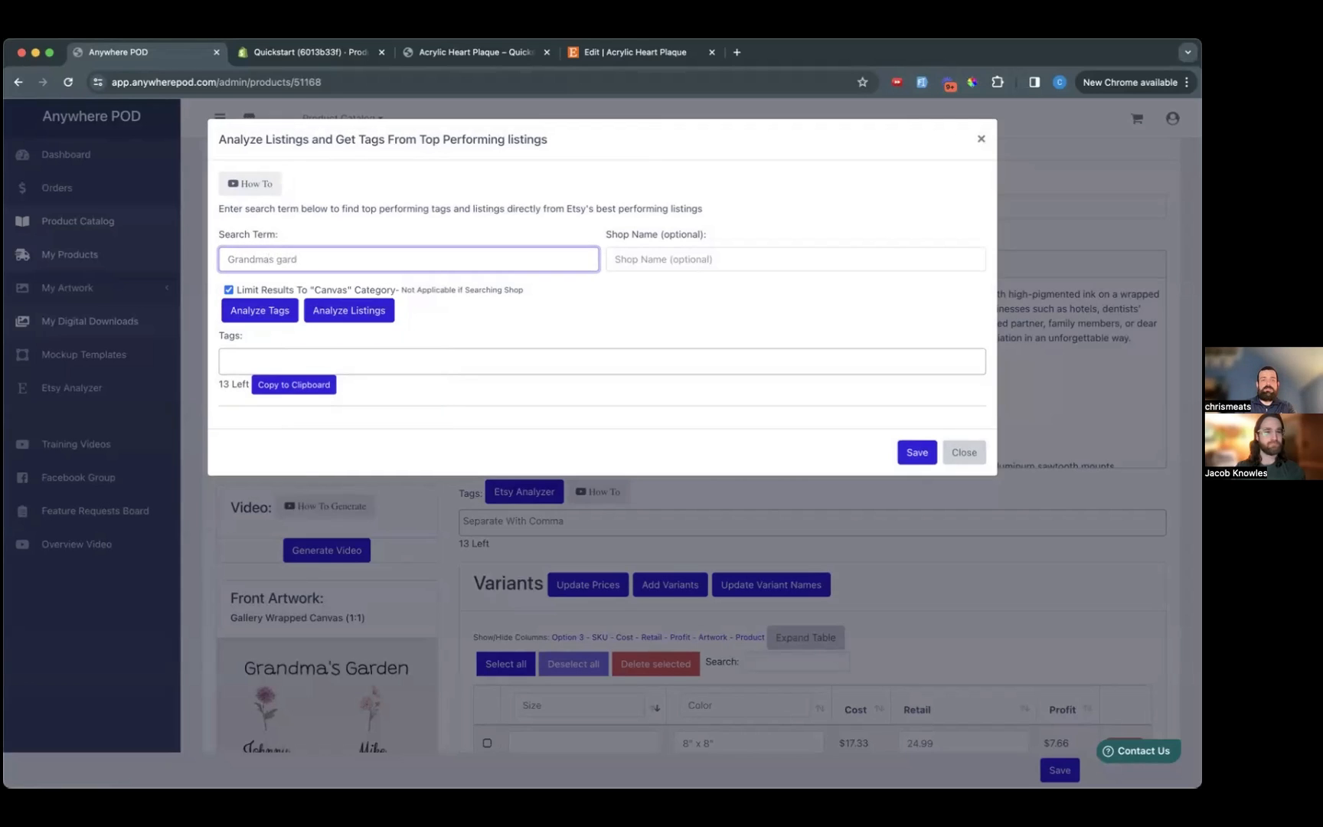
text(en)
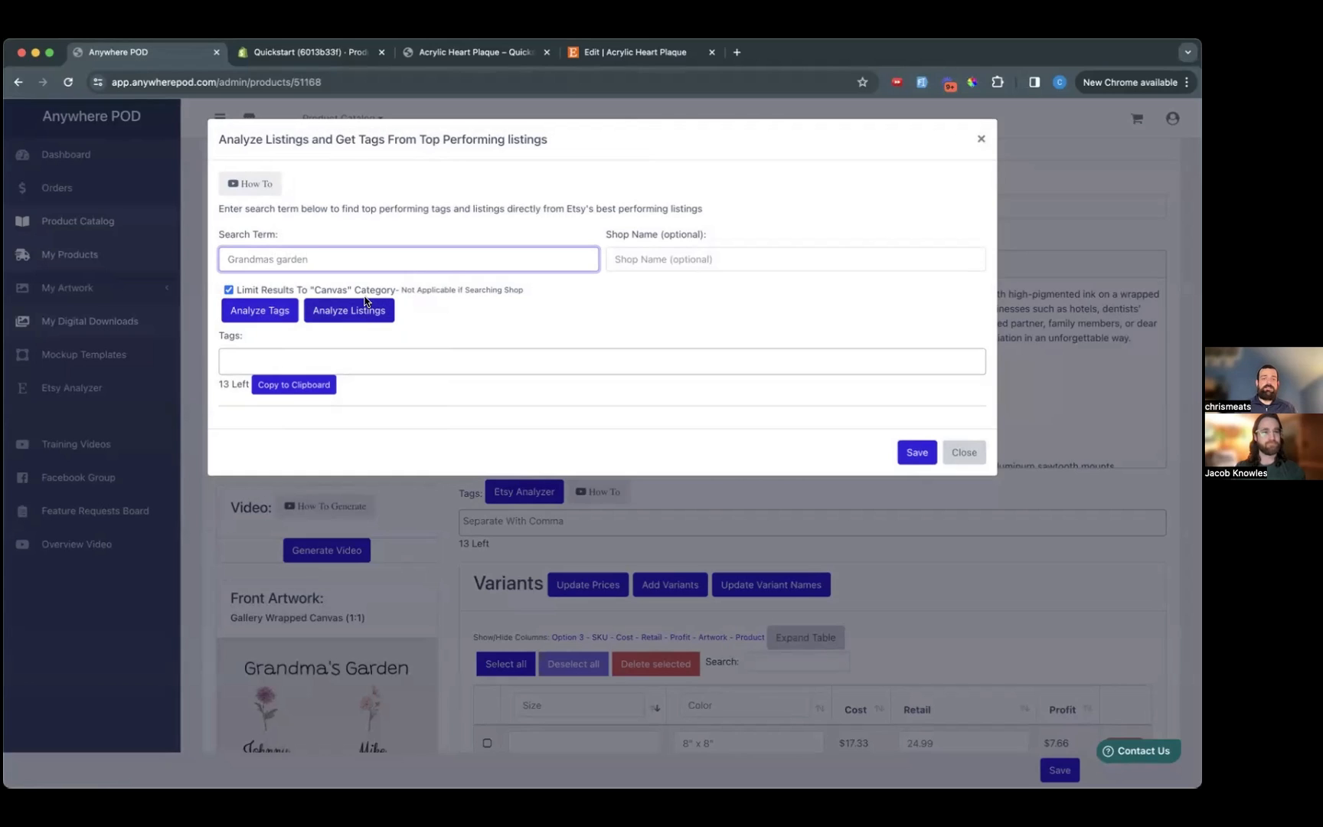
click(228, 289)
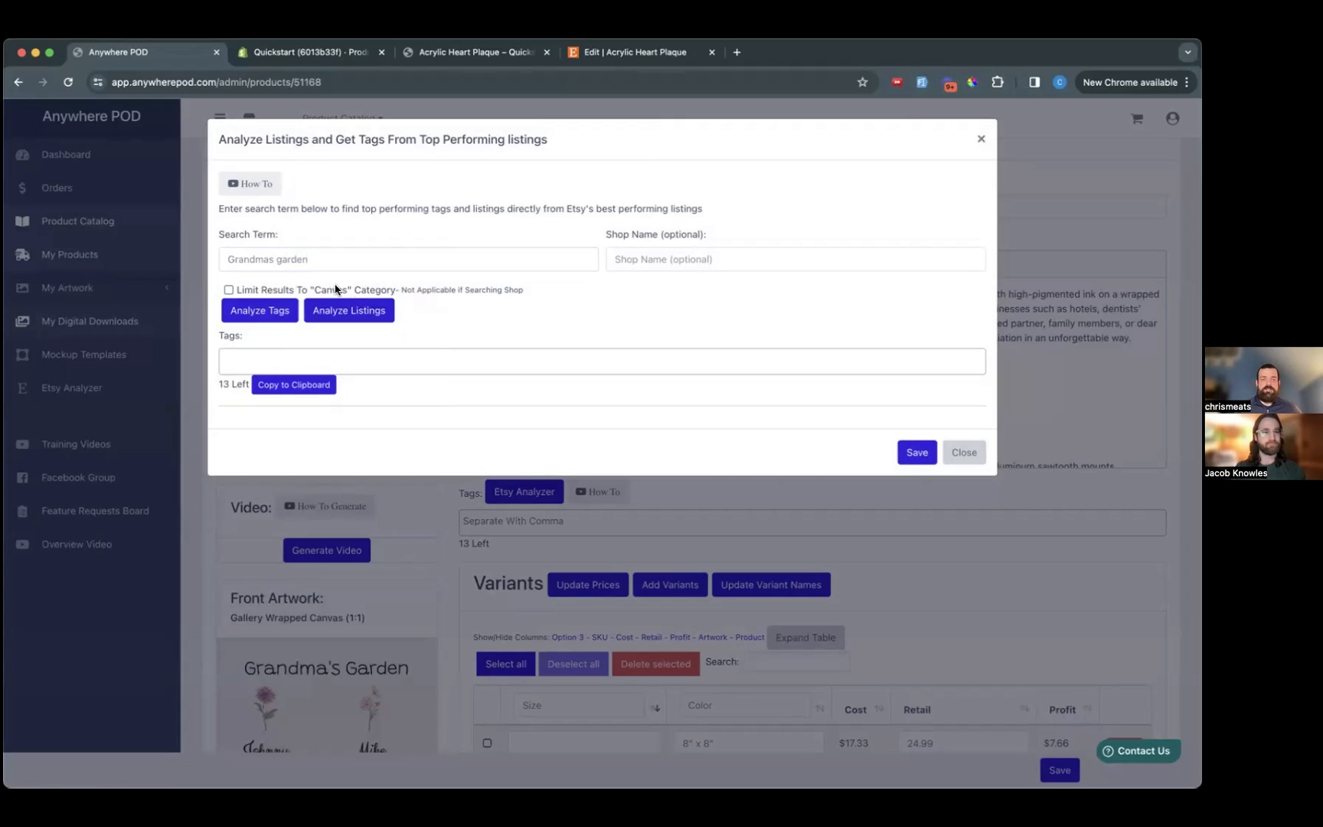
click(349, 314)
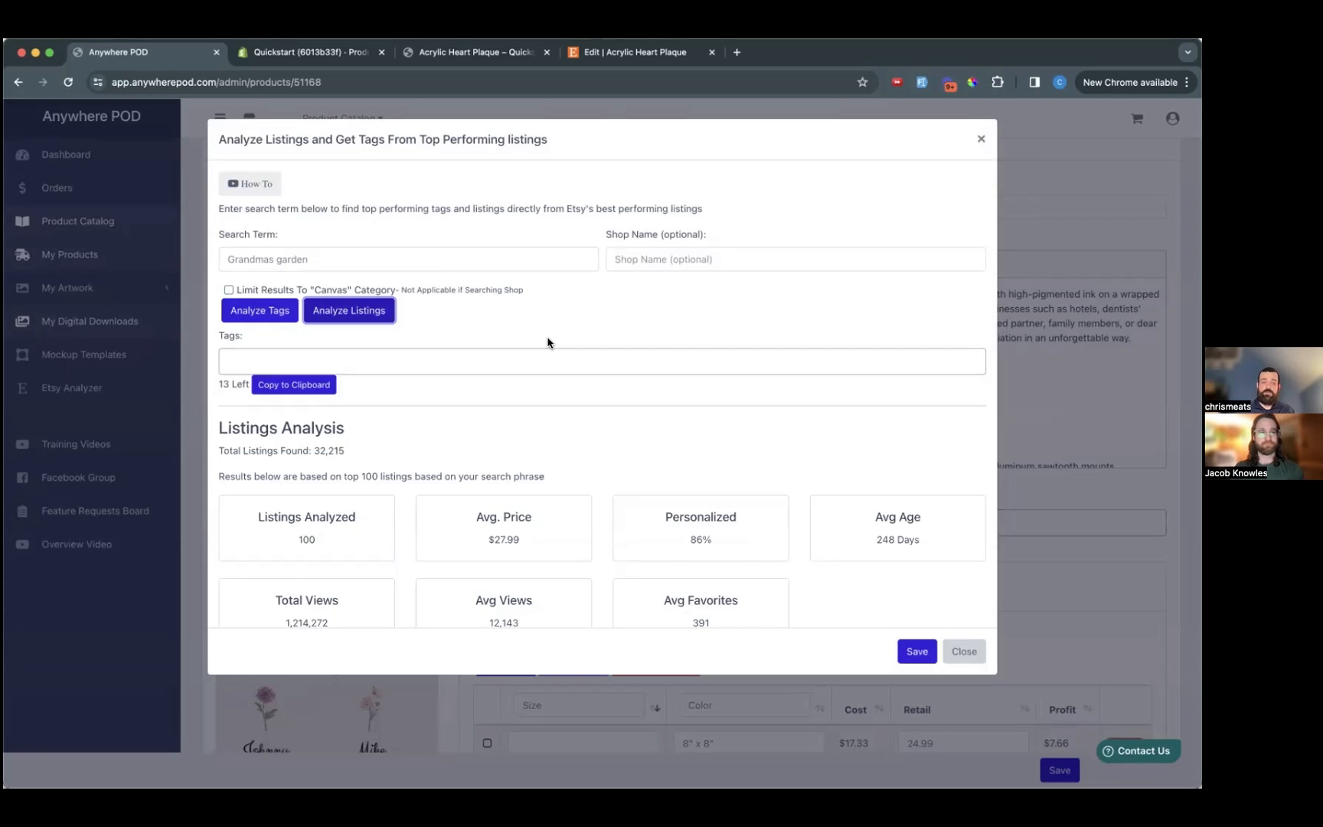
- Show the tags of the top-performing Custom Grandma's Garden listing and add "grandmas garden" to the product's tags
scroll(547, 342, down, 3)
scroll(548, 342, down, 2)
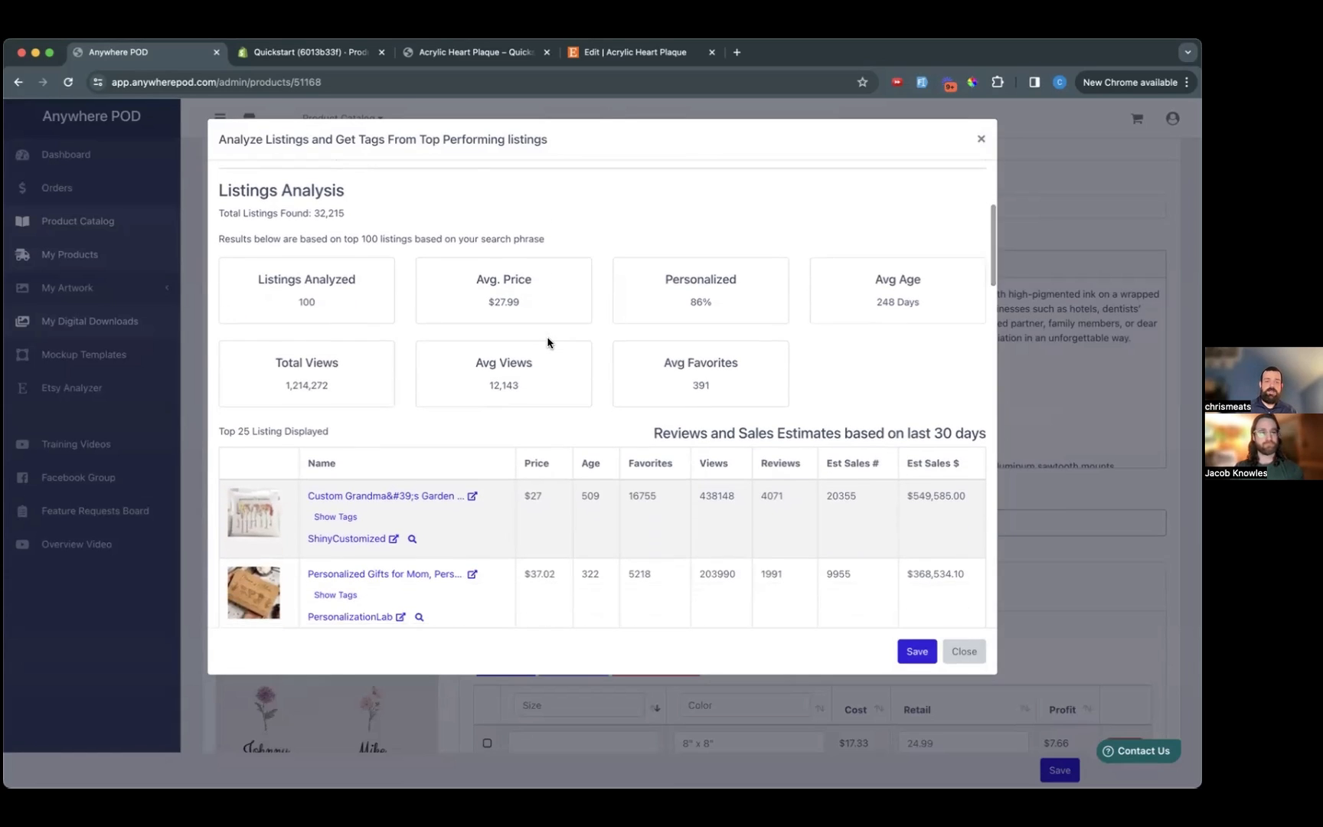
scroll(547, 342, down, 2)
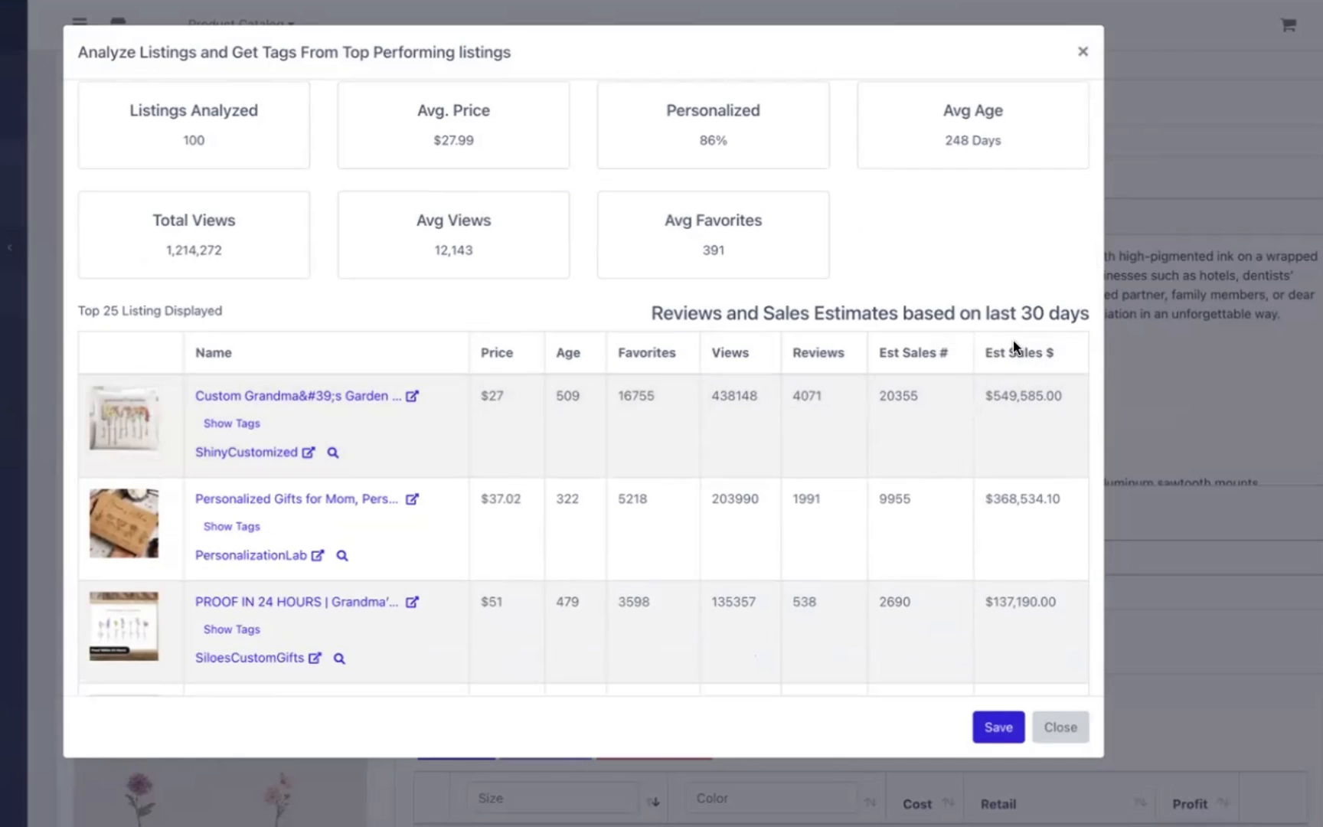
mouse_move(1029, 500)
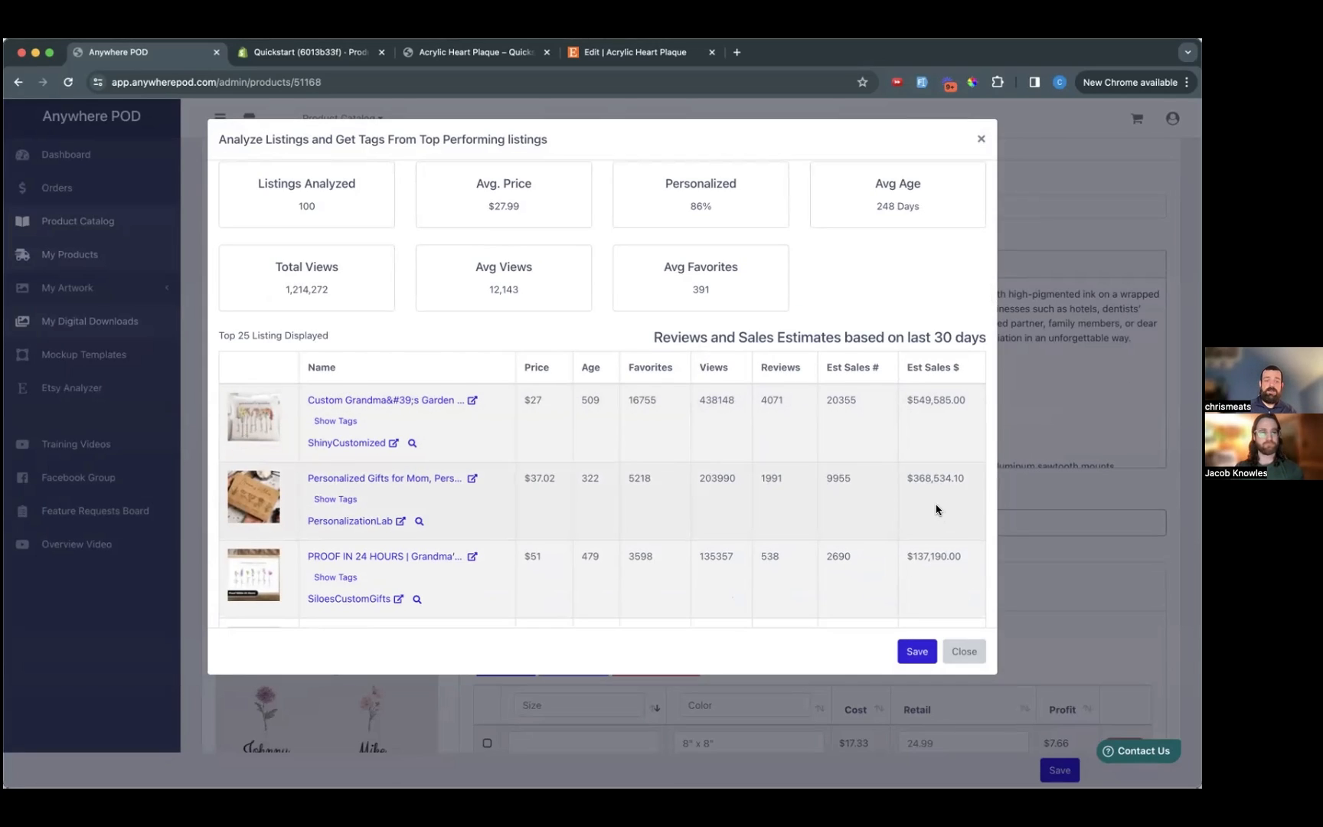
scroll(941, 505, down, 3)
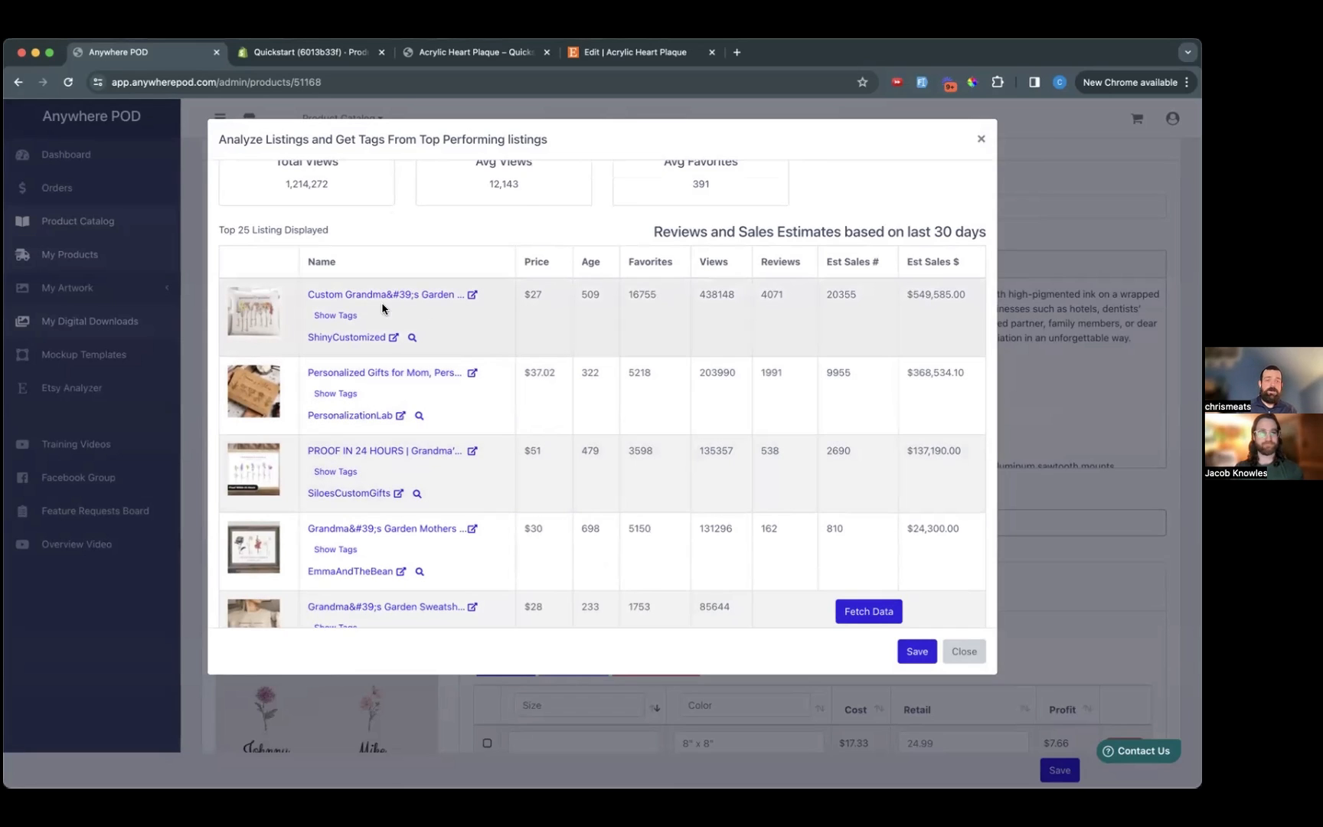
click(332, 317)
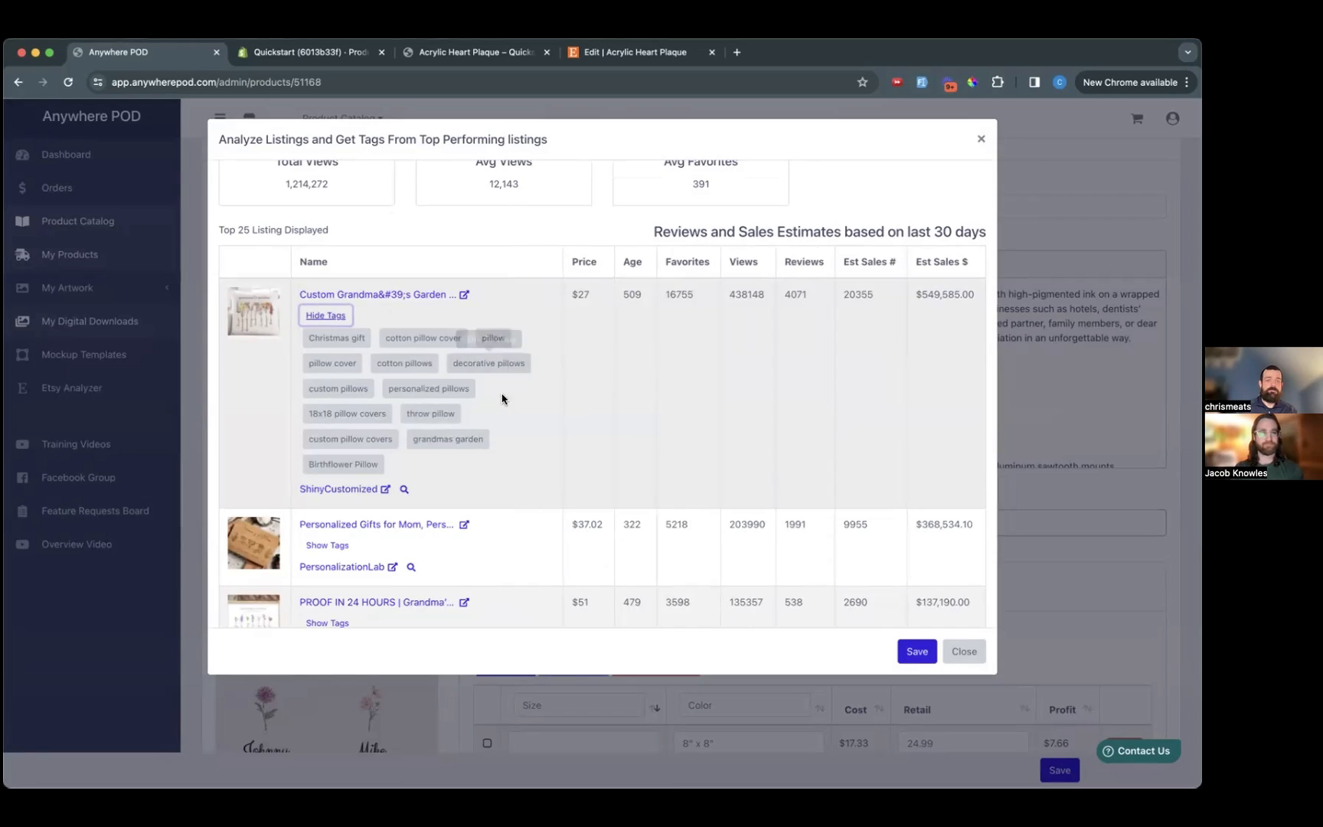
click(457, 443)
scroll(549, 395, up, 5)
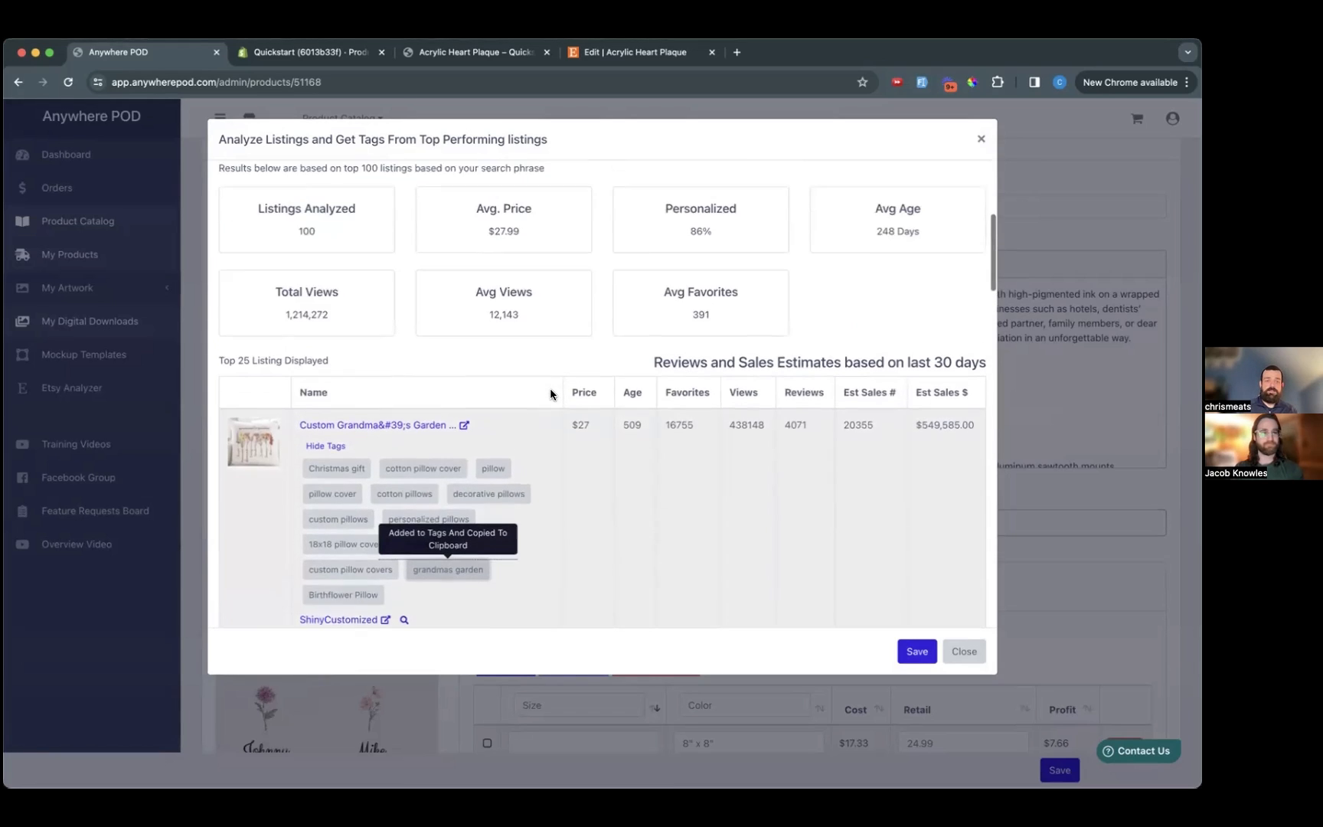
scroll(550, 395, up, 1)
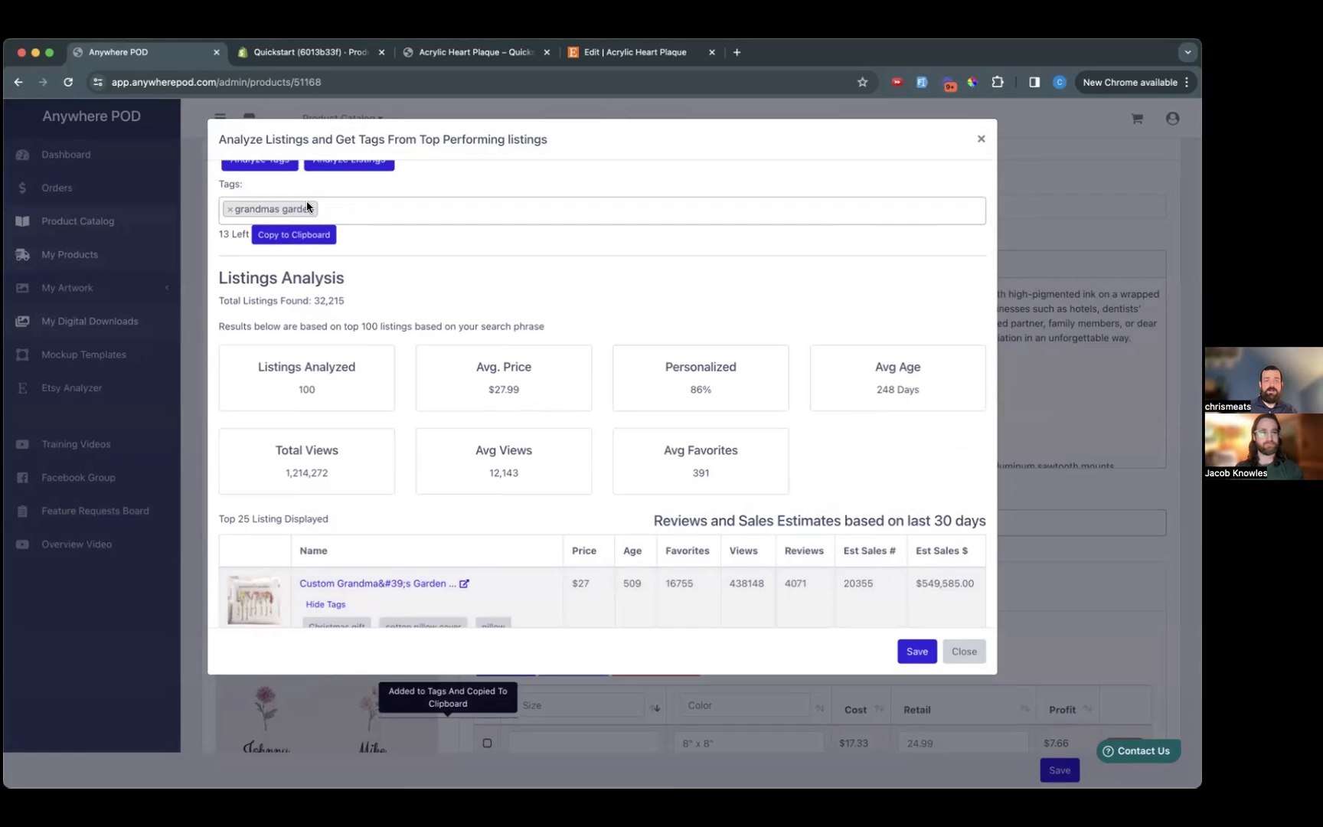
- Run the tag analysis for the "Grandmas garden" search term to list the most used tags
scroll(471, 307, down, 5)
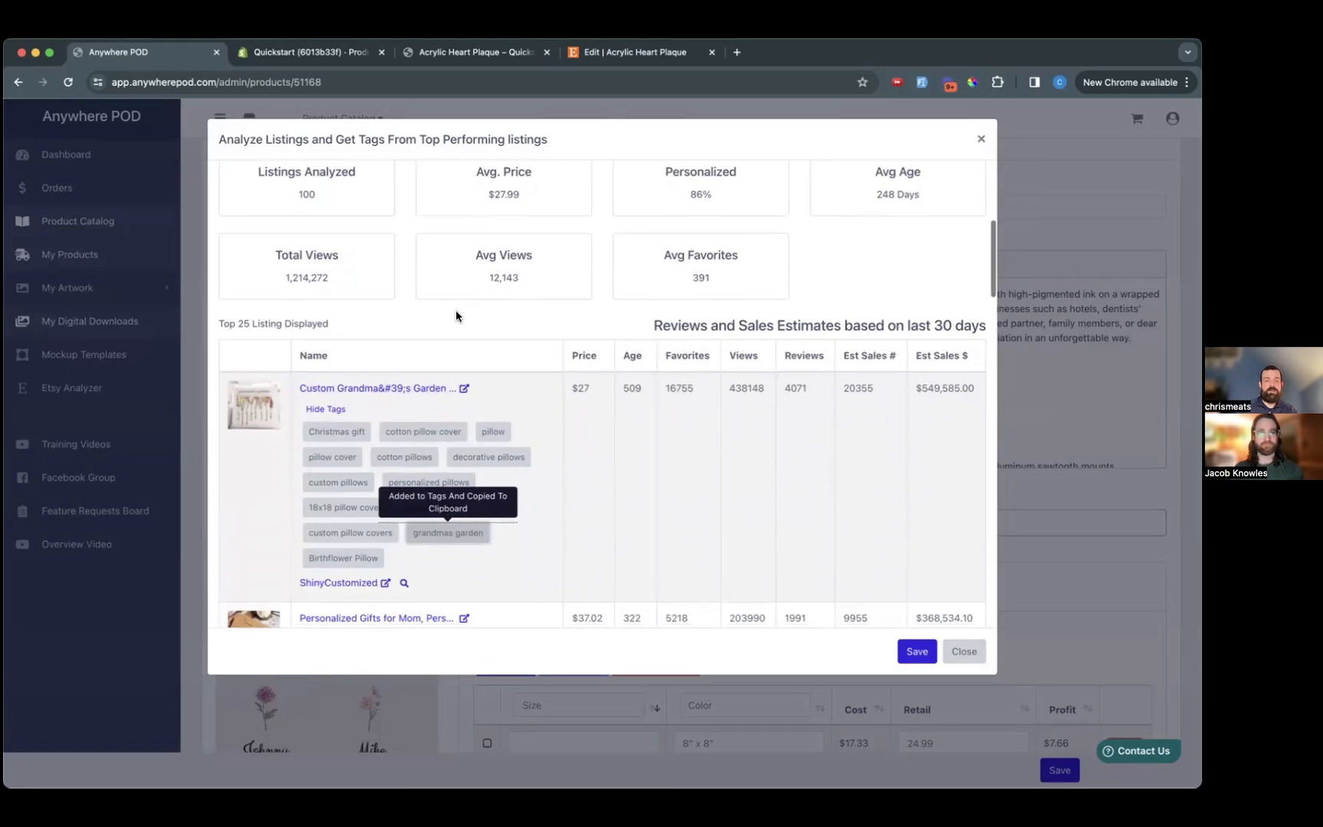
scroll(548, 411, up, 6)
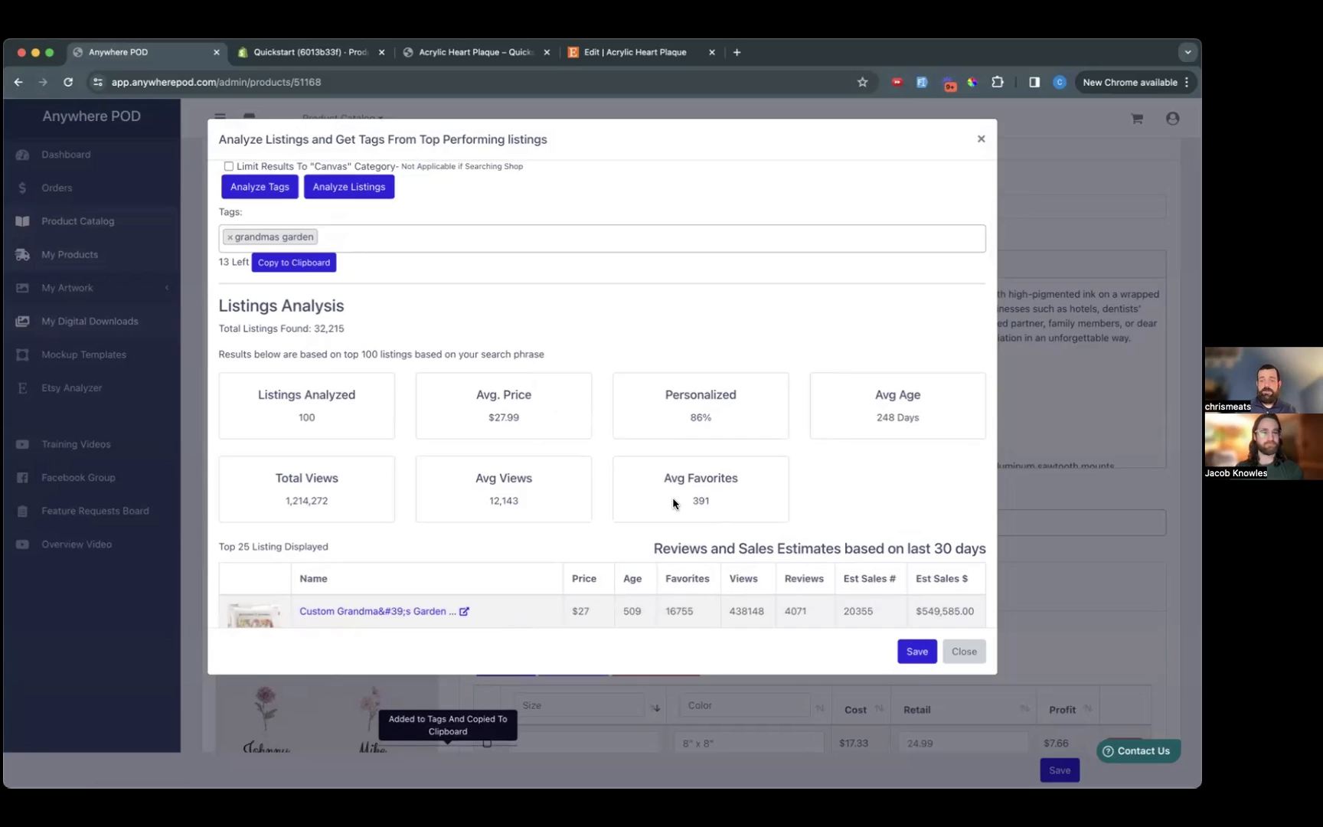
scroll(672, 503, up, 3)
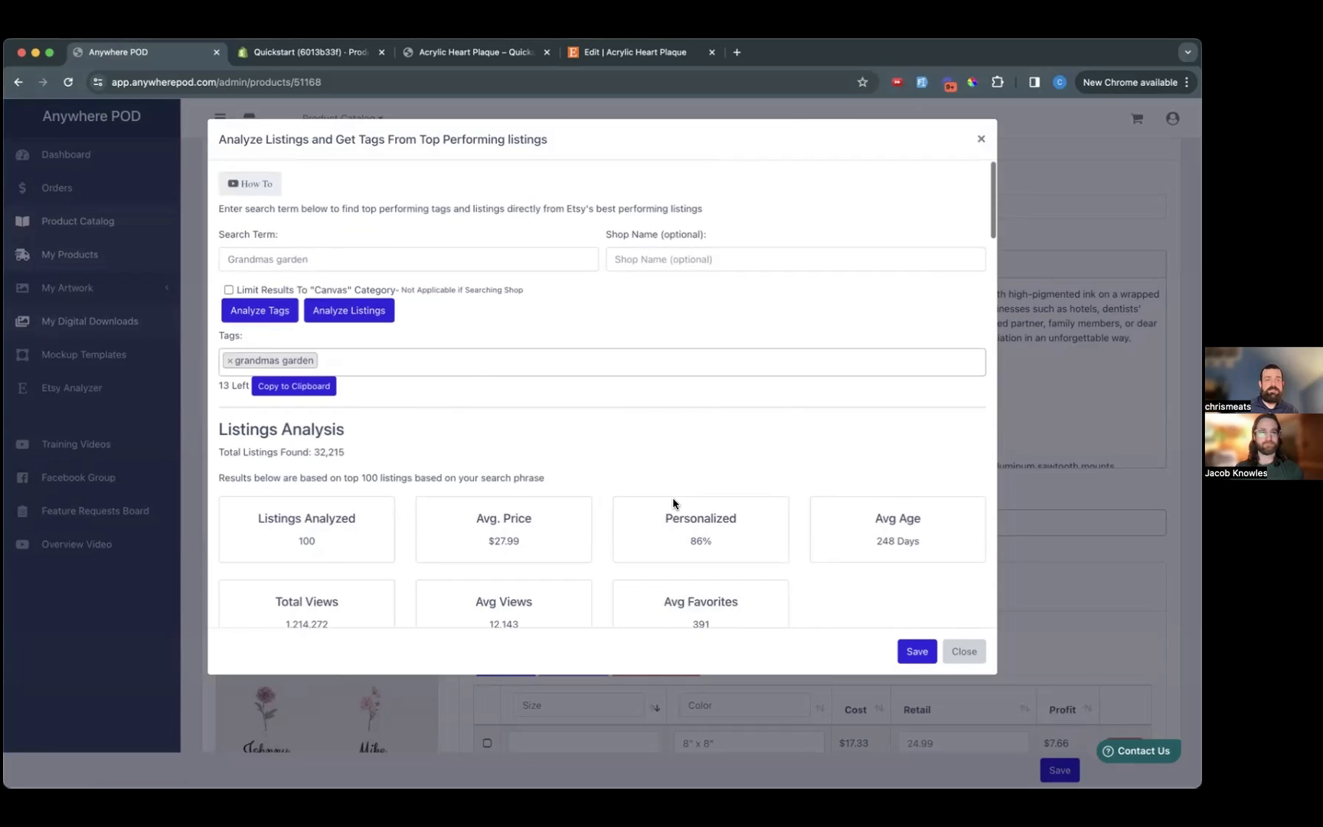
click(261, 313)
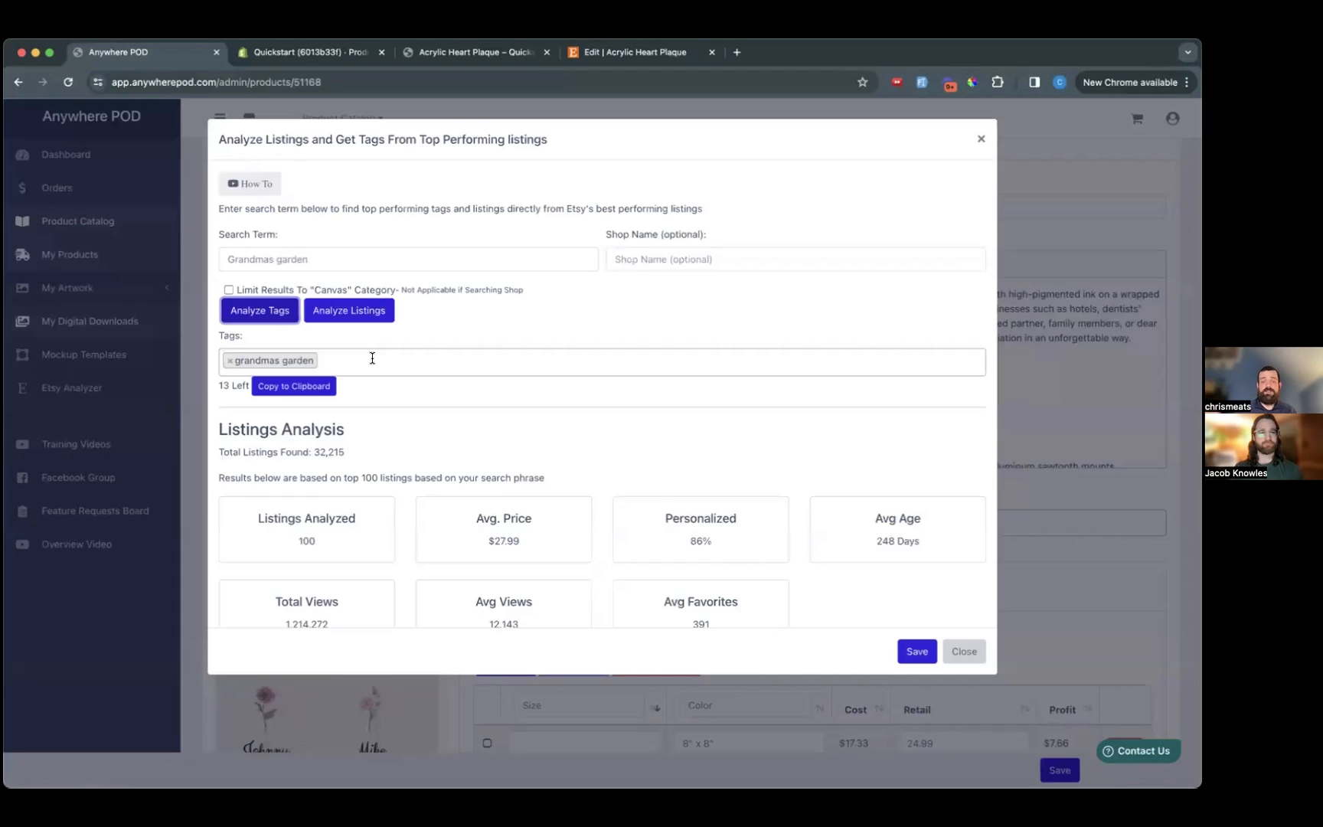
scroll(637, 504, down, 5)
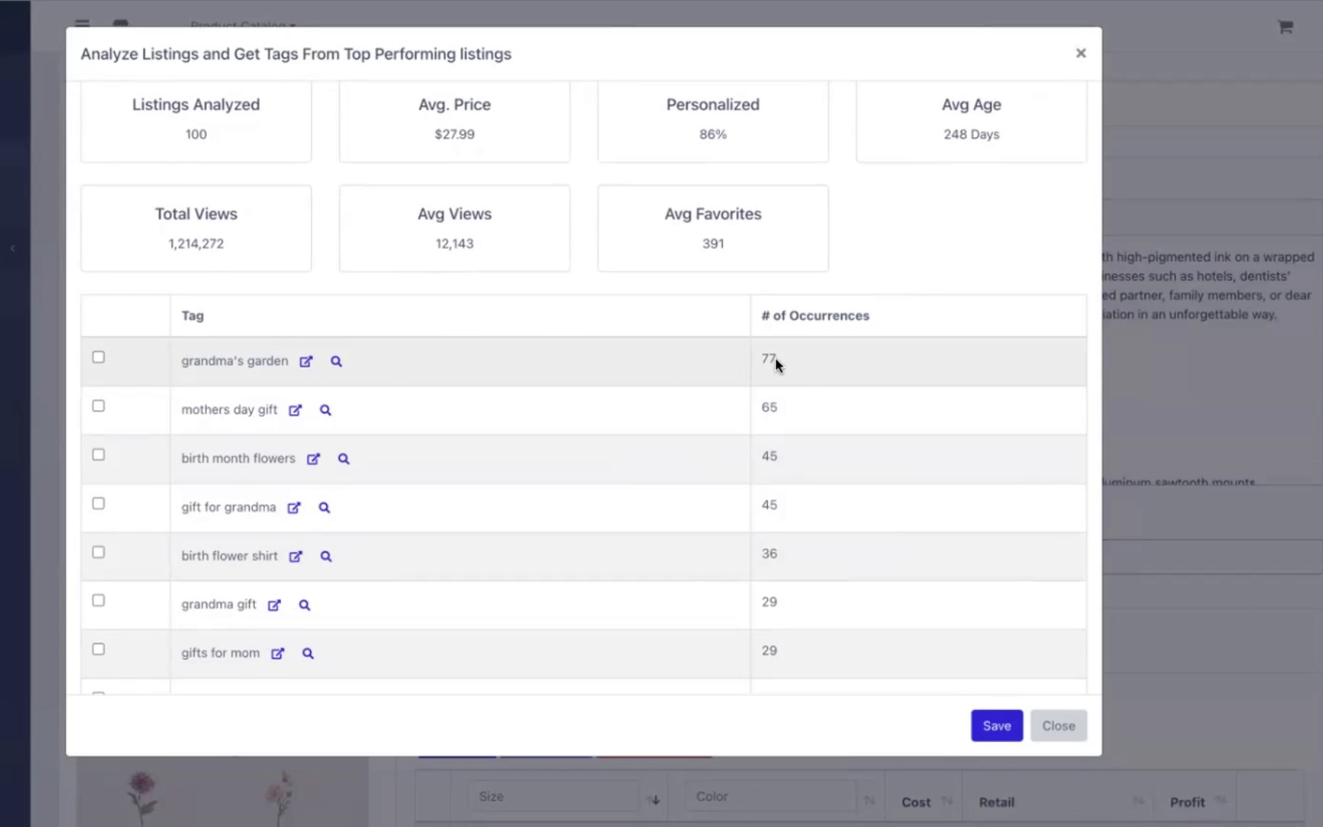
- Select the tags mothers day gift, birth month flowers, gift for grandma, birth flower shirt, grandma gift and gifts for mom, and save them
click(98, 406)
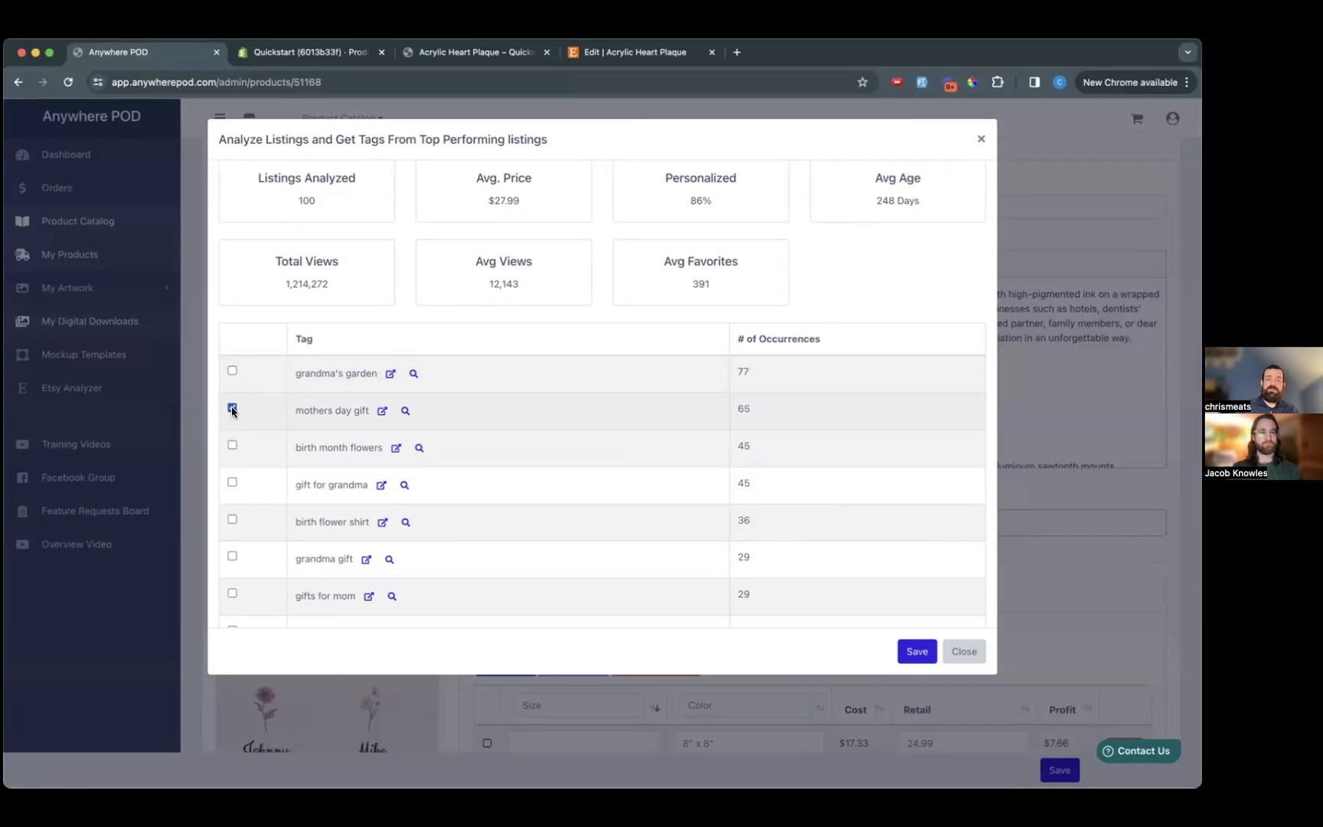
click(231, 446)
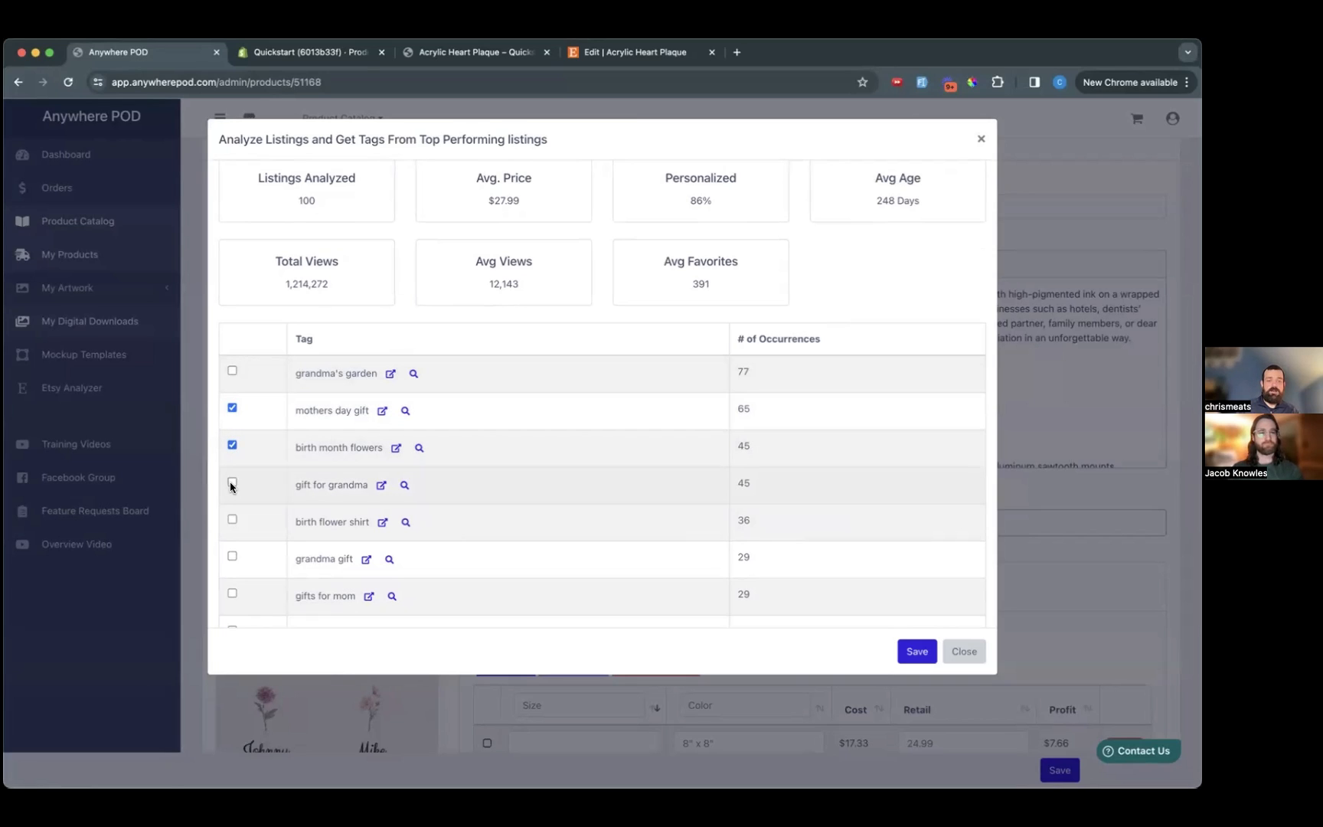
click(232, 483)
click(232, 520)
click(232, 556)
click(232, 593)
scroll(265, 502, down, 3)
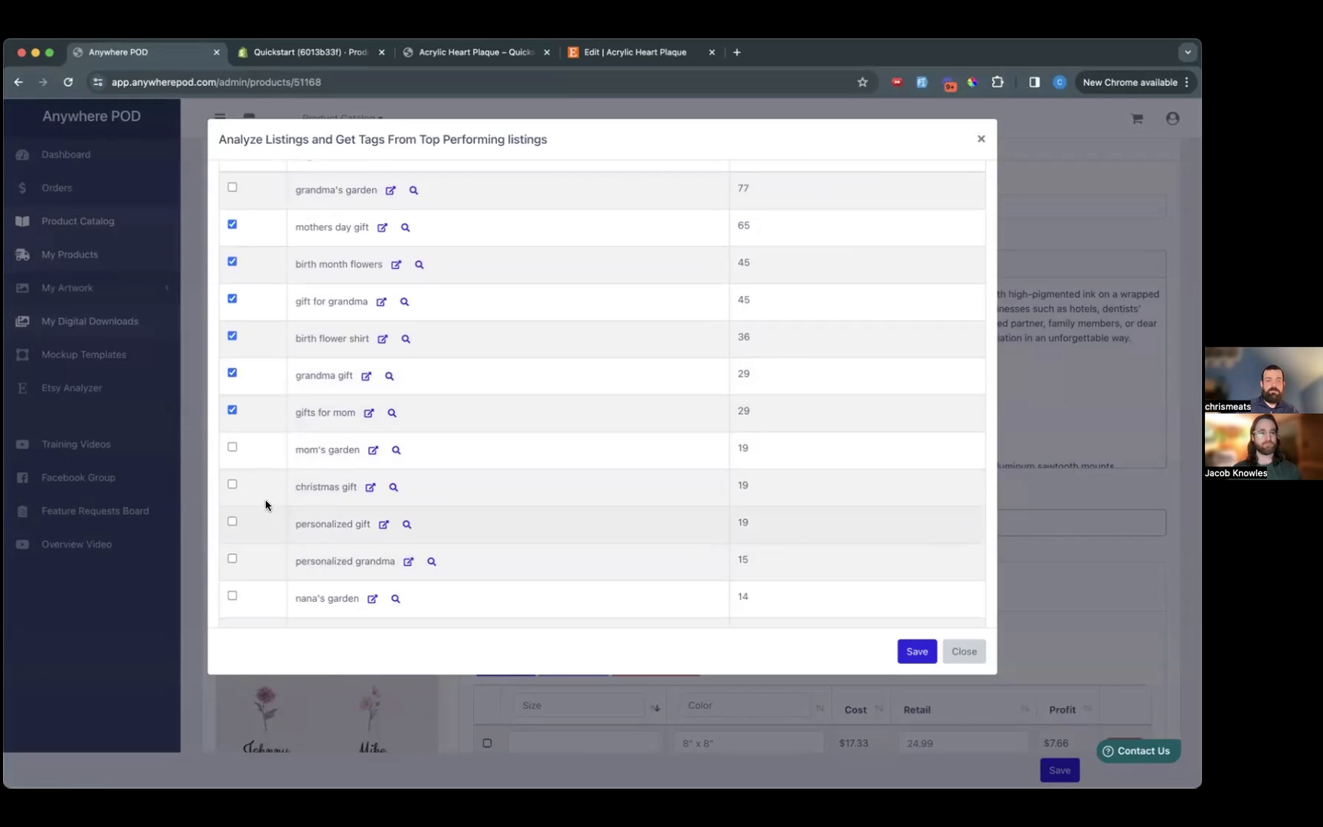
scroll(345, 360, up, 3)
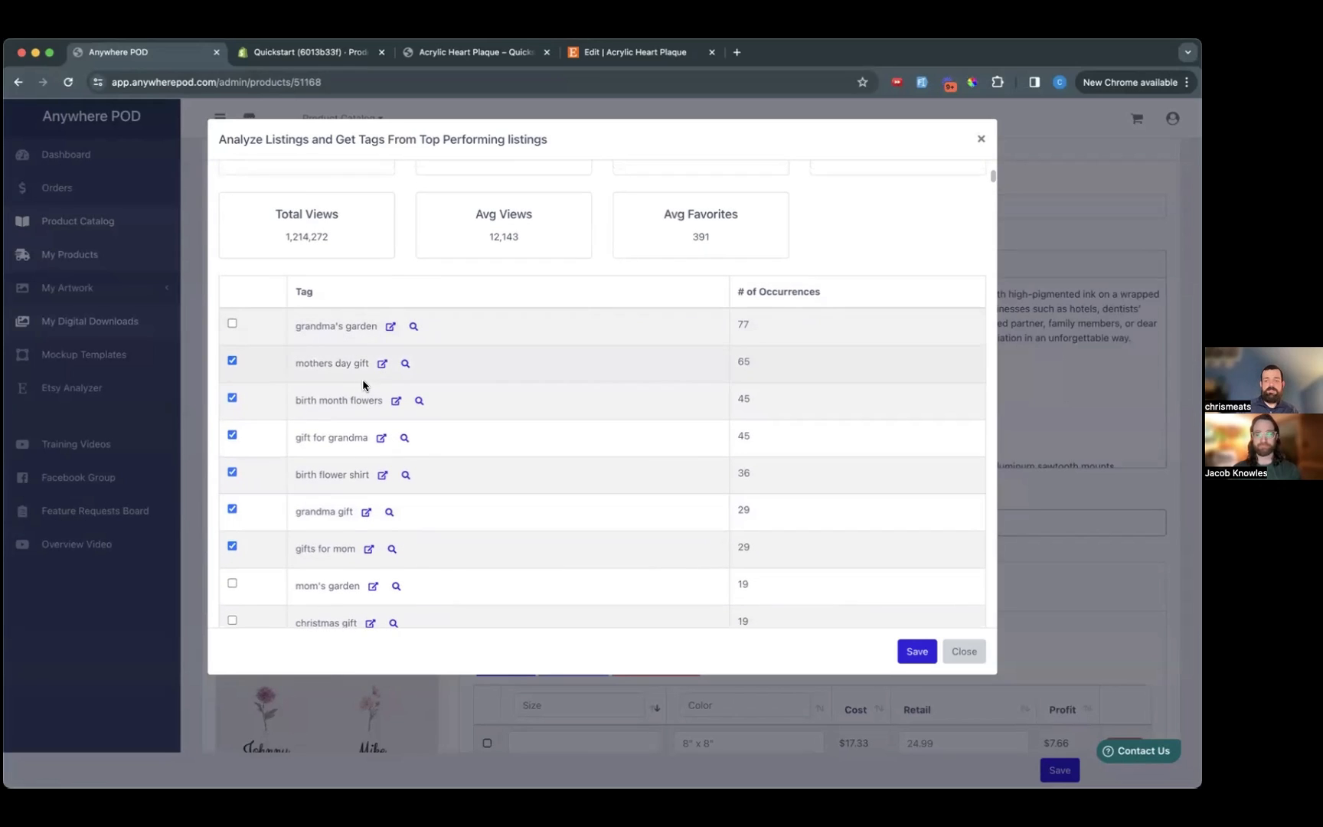
click(917, 652)
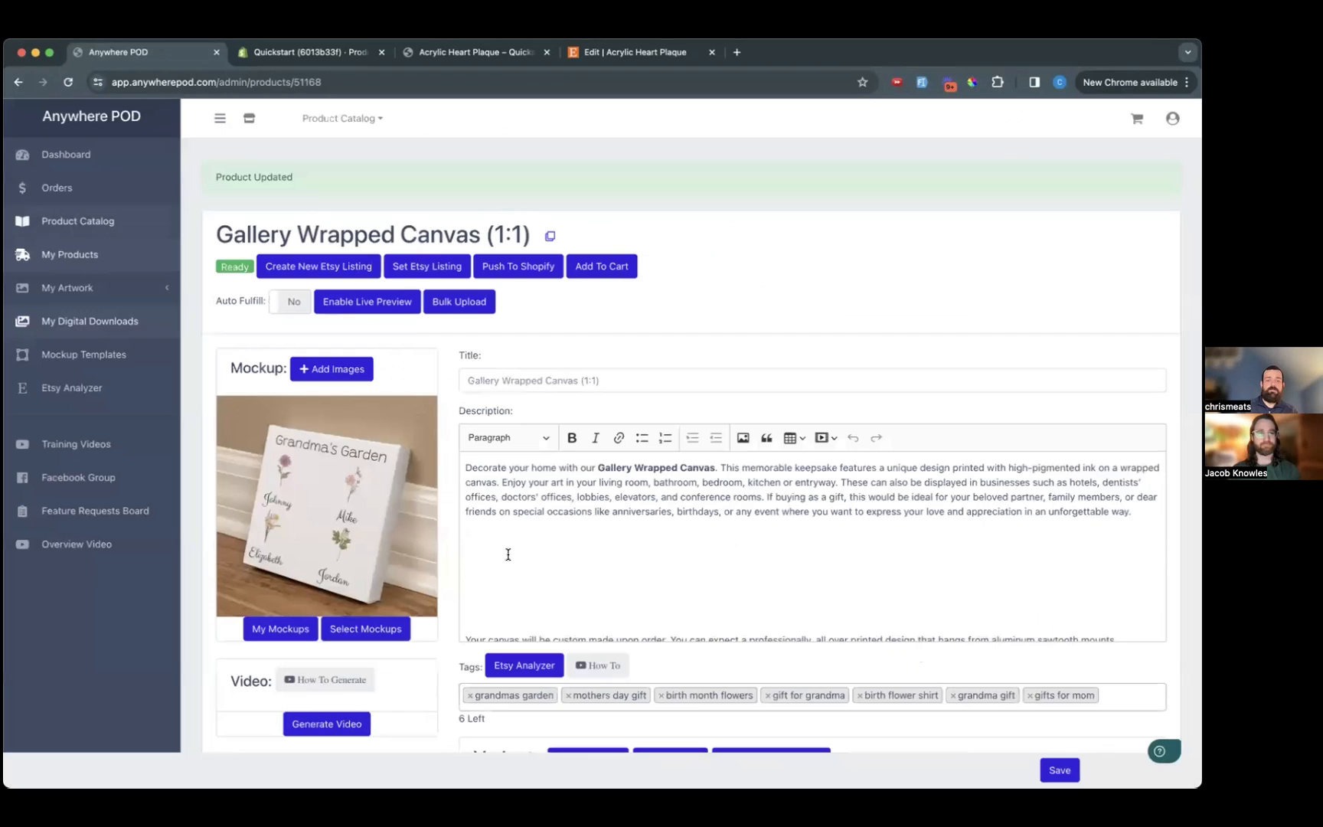
scroll(498, 556, down, 2)
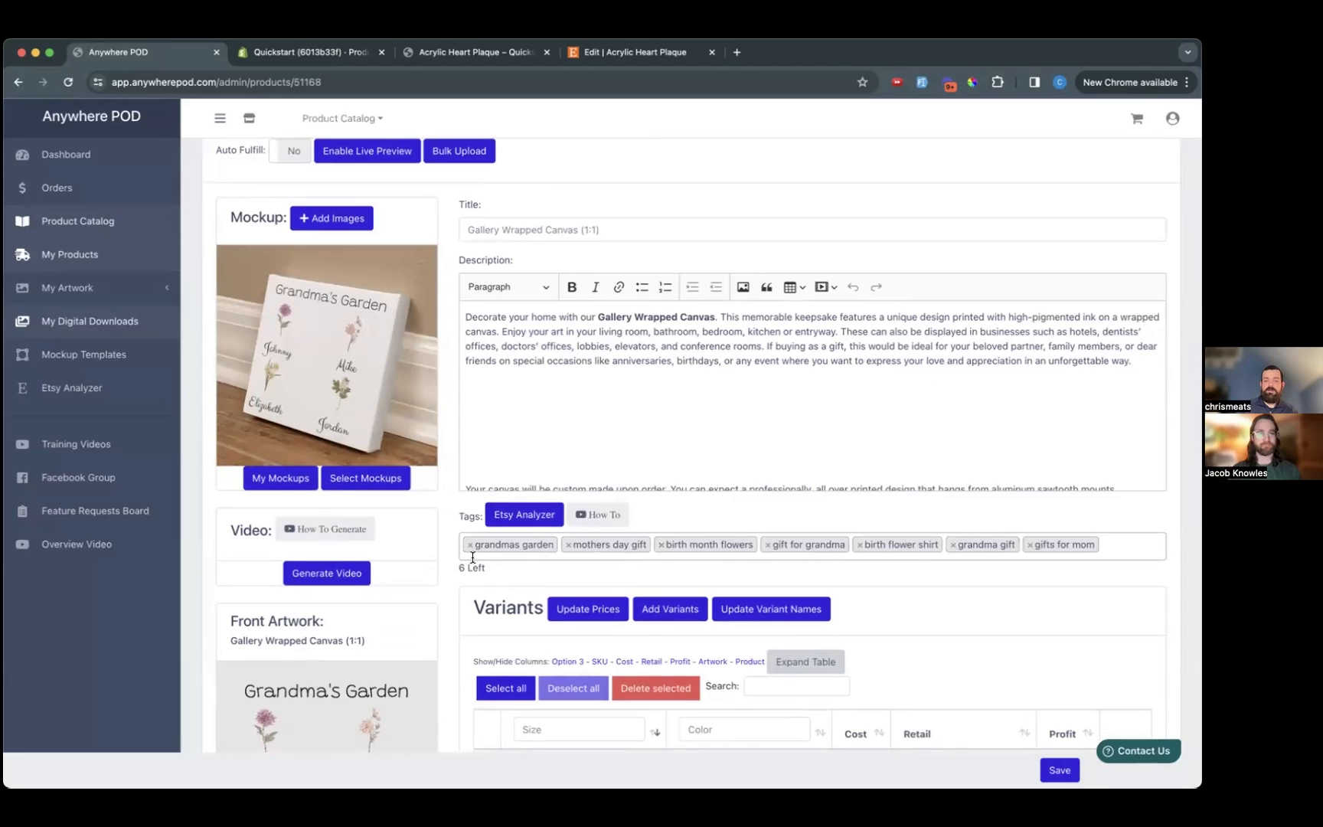